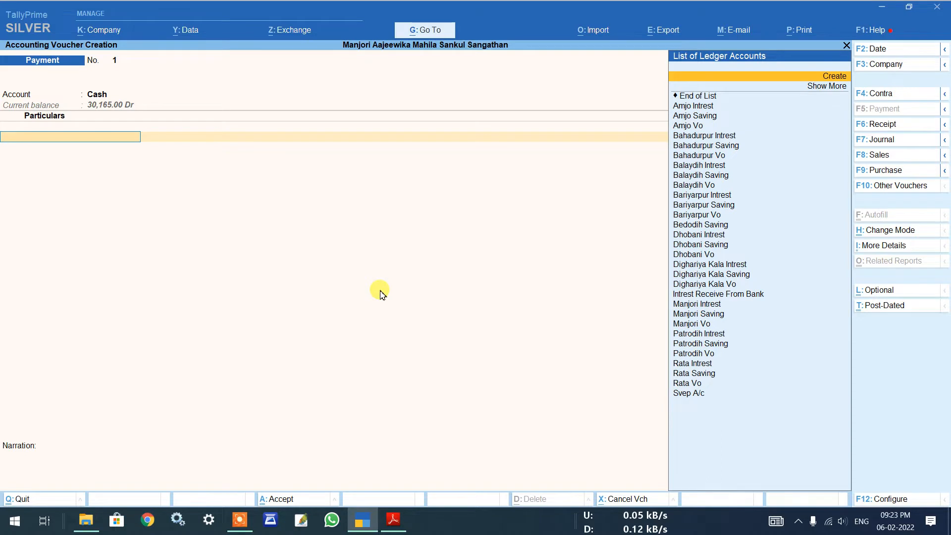
Create a new ledger from the payment voucher's particulars and name it "Clf Officer'S T A A/c", leaving the alias empty
{"action": "key", "text": "Return"}
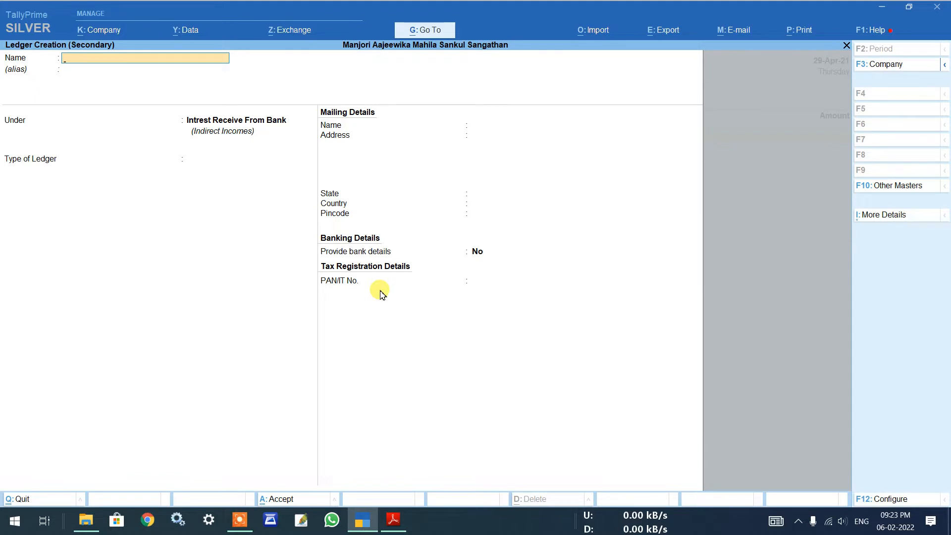
{"action": "type", "text": "Clf "}
{"action": "type", "text": "Off"}
{"action": "type", "text": "ice"}
{"action": "type", "text": "r"}
{"action": "type", "text": "s"}
{"action": "type", "text": ":S"}
{"action": "key", "text": "BackSpace"}
{"action": "type", "text": "'"}
{"action": "key", "text": "BackSpace"}
{"action": "type", "text": "S t A  A/c"}
{"action": "key", "text": "Return"}
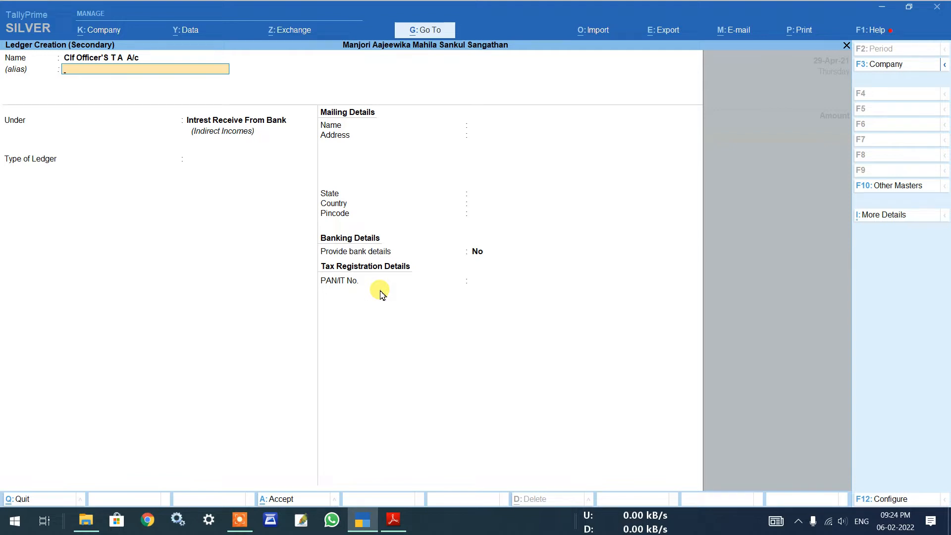
{"action": "key", "text": "Return"}
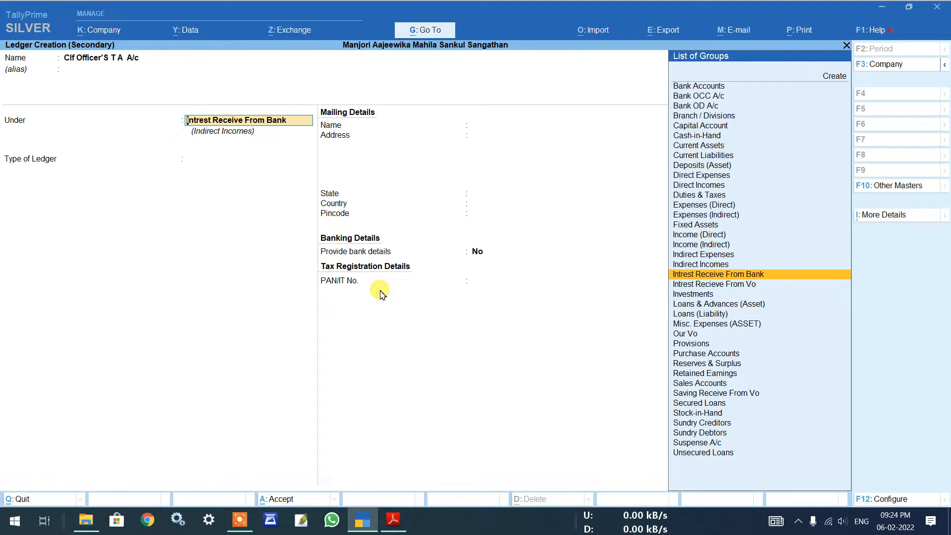
Place the new ledger under Indirect Expenses with no bank details and save it into the voucher
{"action": "type", "text": "Ind"}
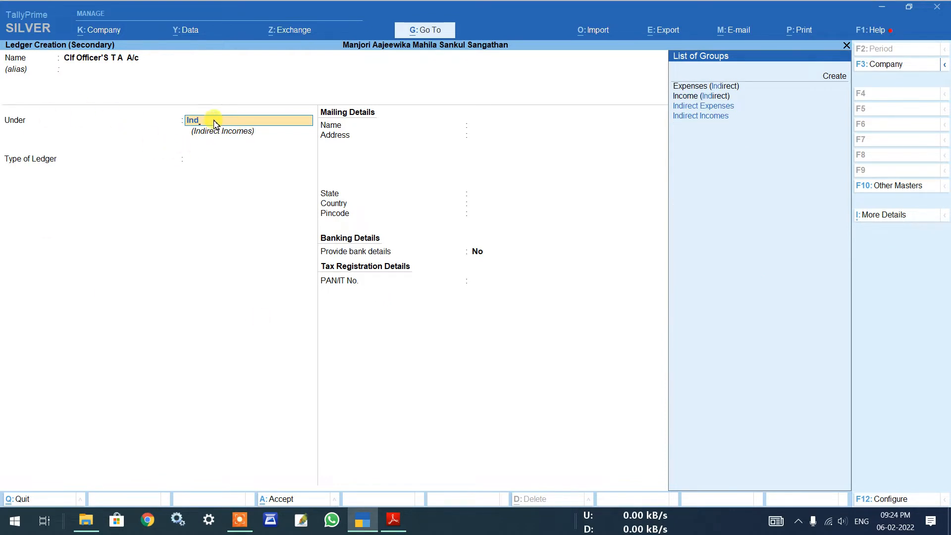
{"action": "key", "text": "Down"}
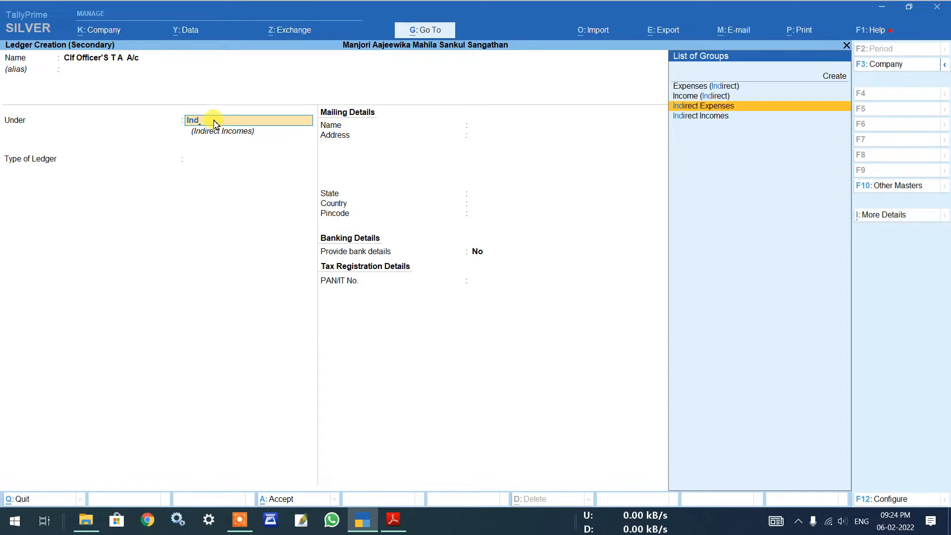
{"action": "key", "text": "Up"}
{"action": "key", "text": "Down"}
{"action": "key", "text": "Up"}
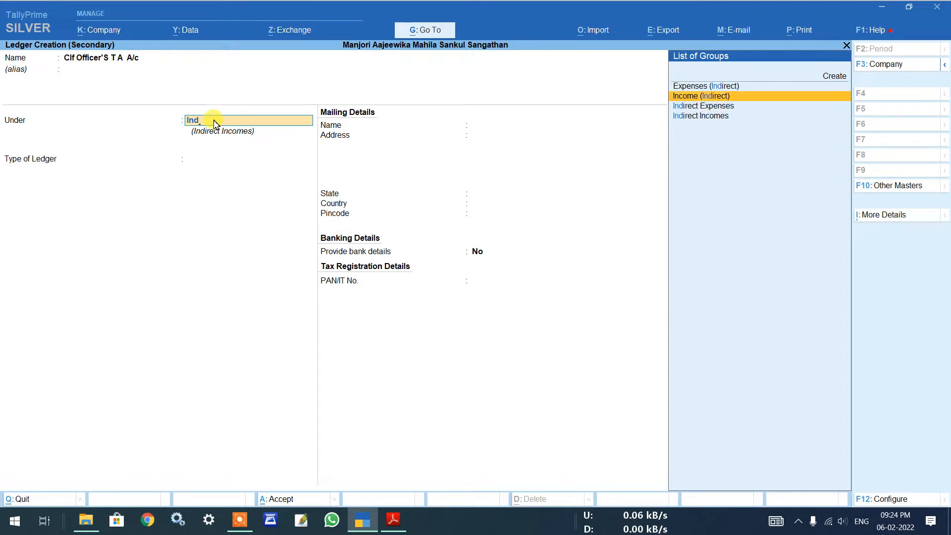
{"action": "key", "text": "Down"}
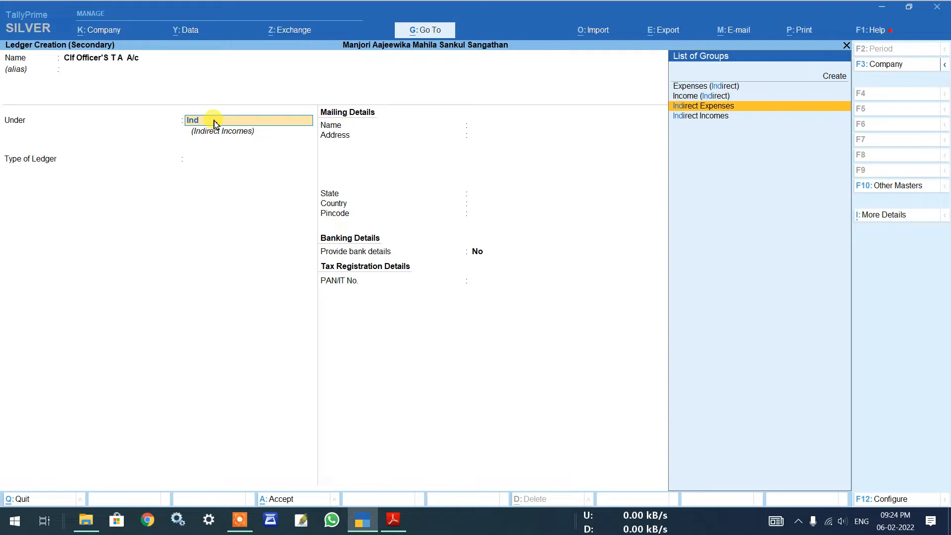
{"action": "key", "text": "Return"}
{"action": "key", "text": "Return"}
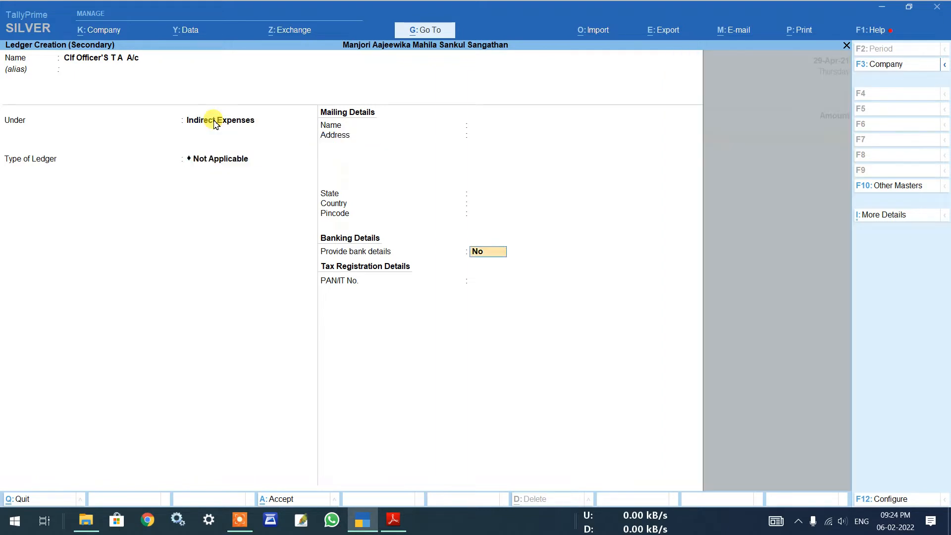
{"action": "key", "text": "Return"}
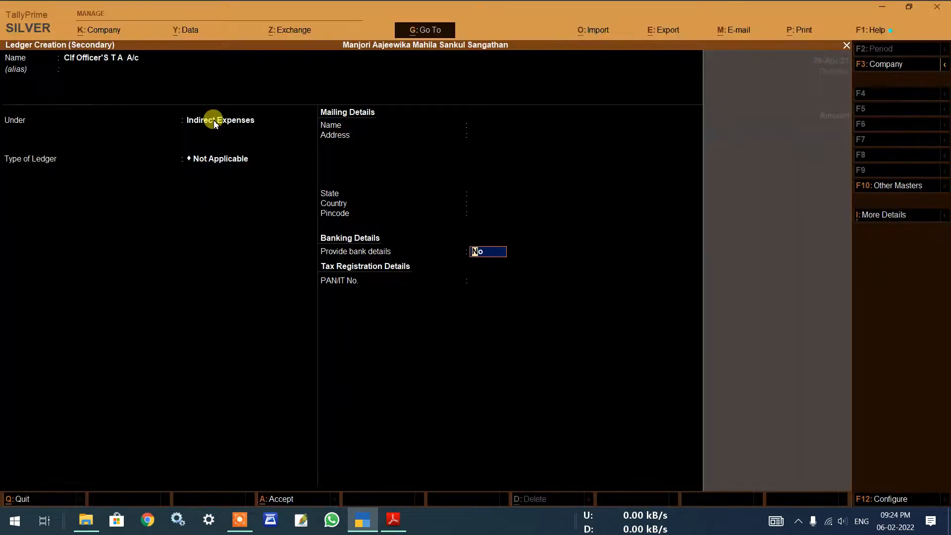
{"action": "key", "text": "Return"}
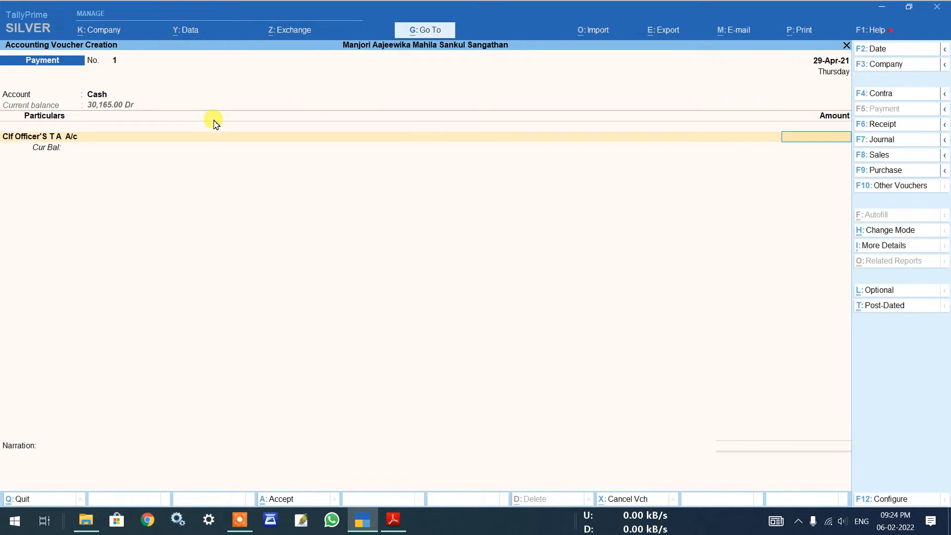
Enter 200 as the amount for the officers' T A ledger and save the voucher without a narration
{"action": "type", "text": "200"}
{"action": "key", "text": "Return"}
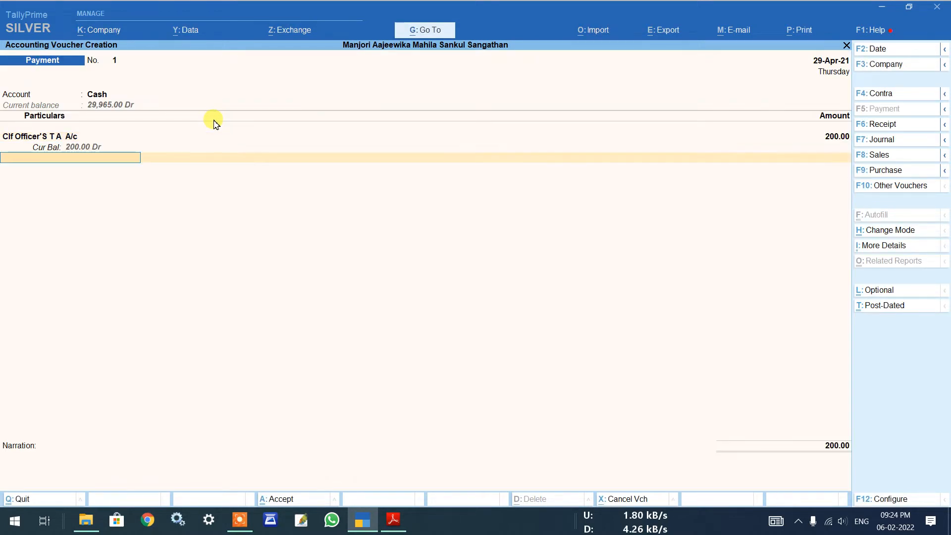
{"action": "key", "text": "Return"}
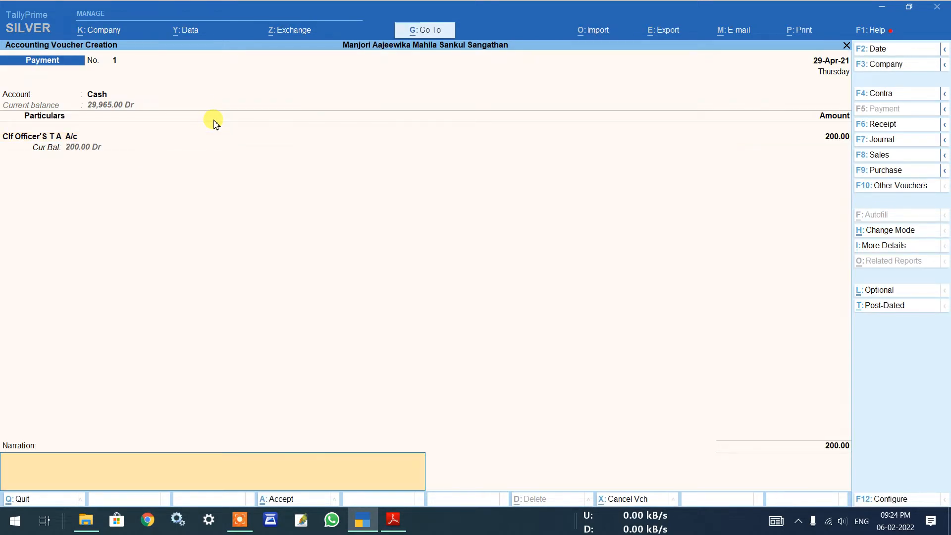
{"action": "key", "text": "Return"}
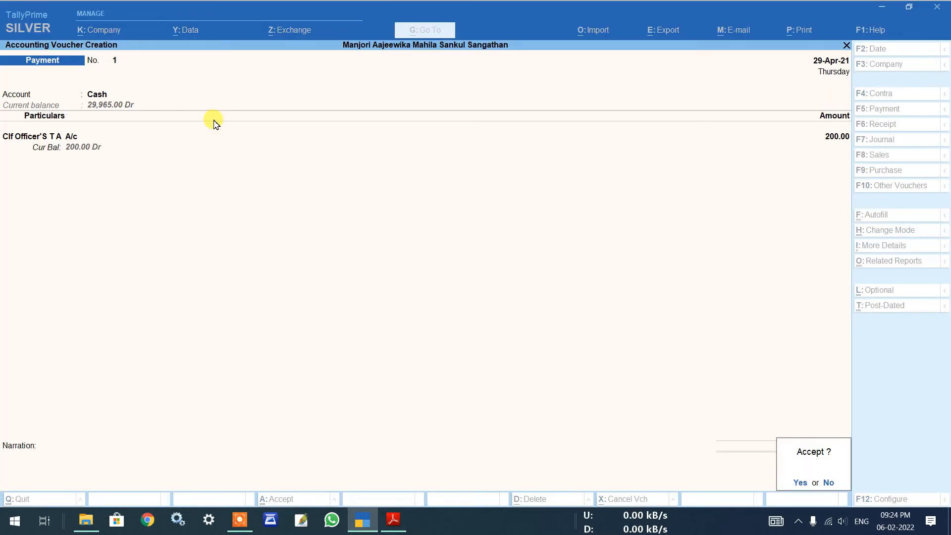
{"action": "key", "text": "Return"}
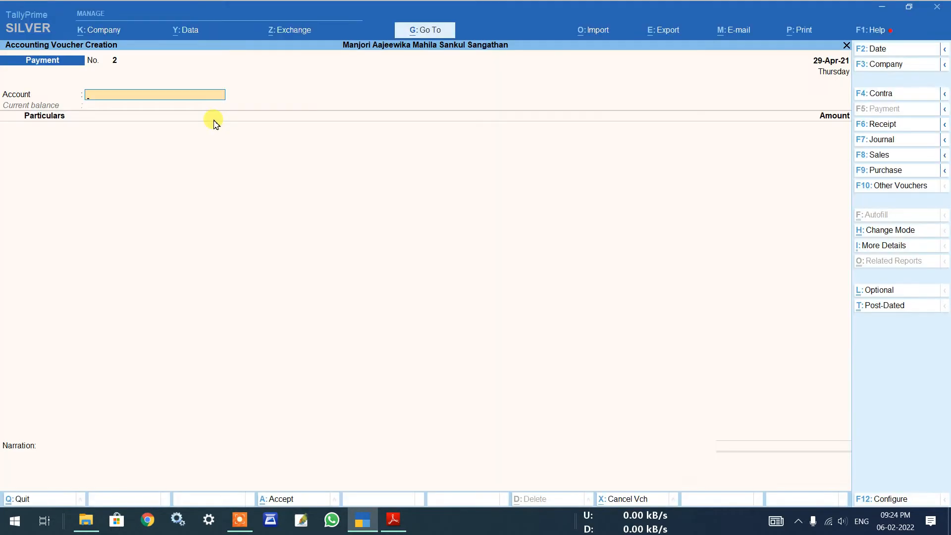
Consult CASH BOOK.pdf in Adobe Reader, return to TallyPrime, and open a new ledger from a payment voucher with Cash as its account
{"action": "left_click", "coordinate": [393, 520]}
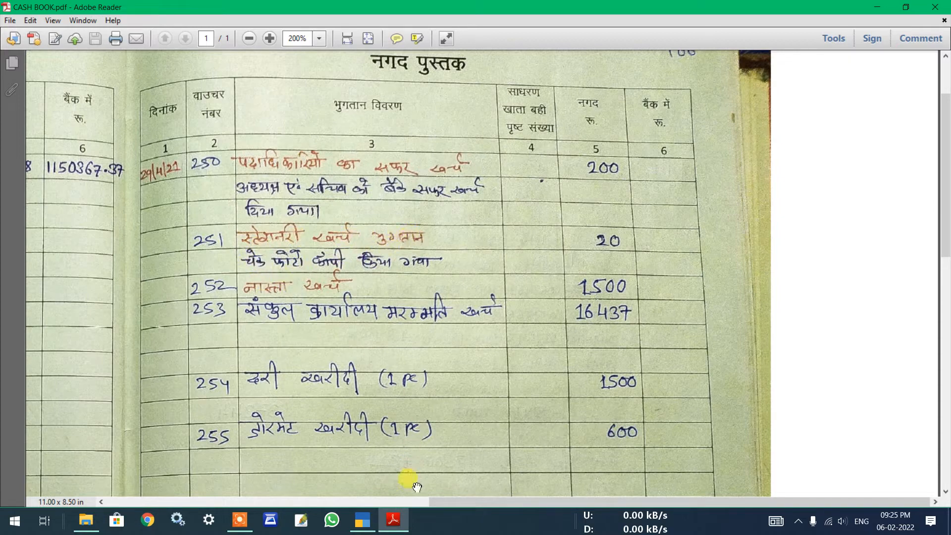
{"action": "left_click", "coordinate": [363, 519]}
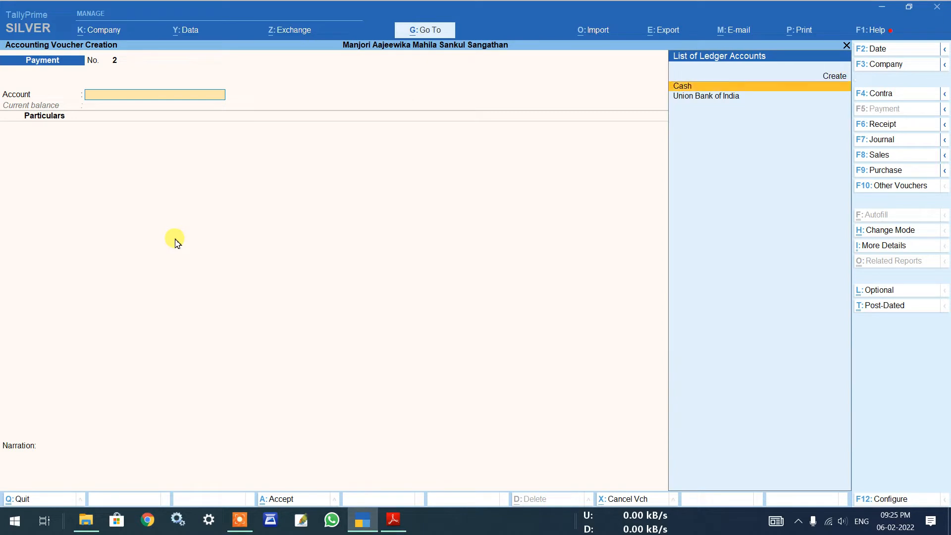
{"action": "key", "text": "Return"}
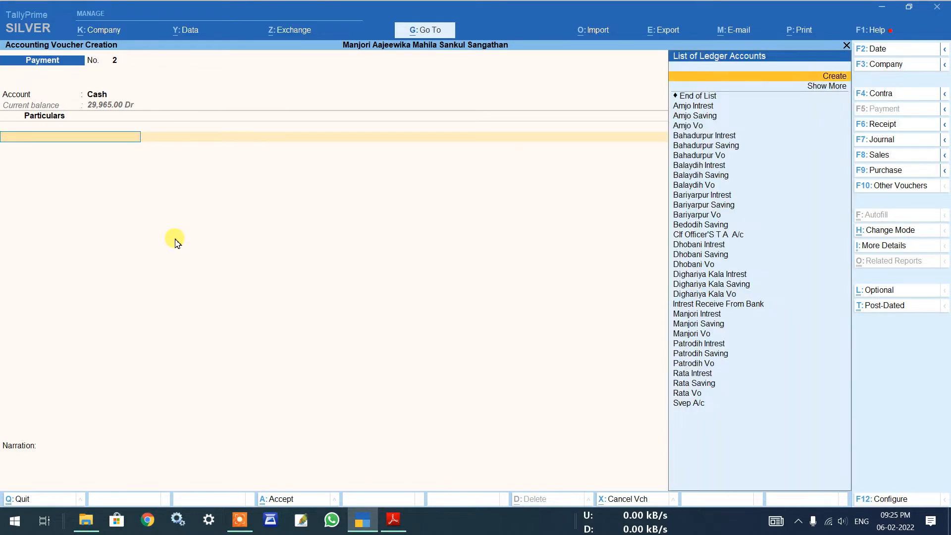
{"action": "key", "text": "alt+c"}
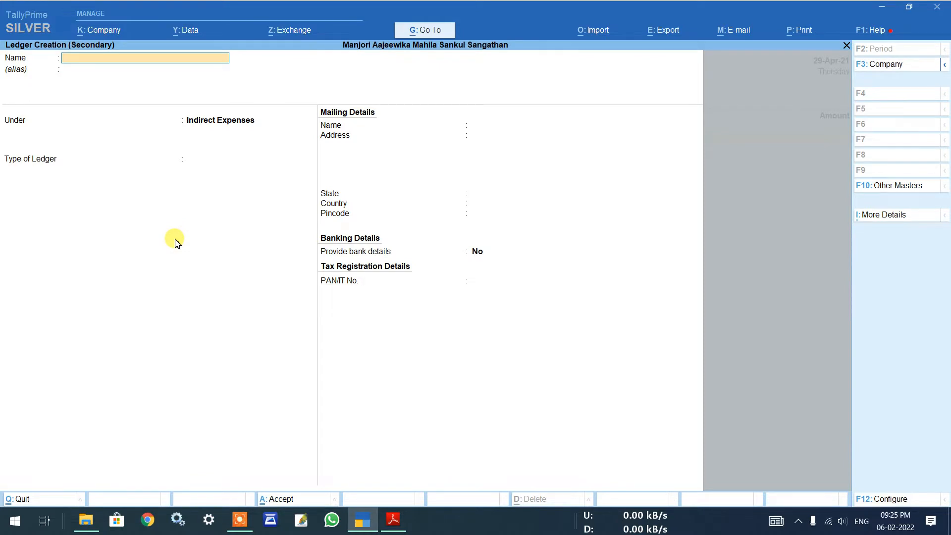
{"action": "left_click", "coordinate": [238, 521]}
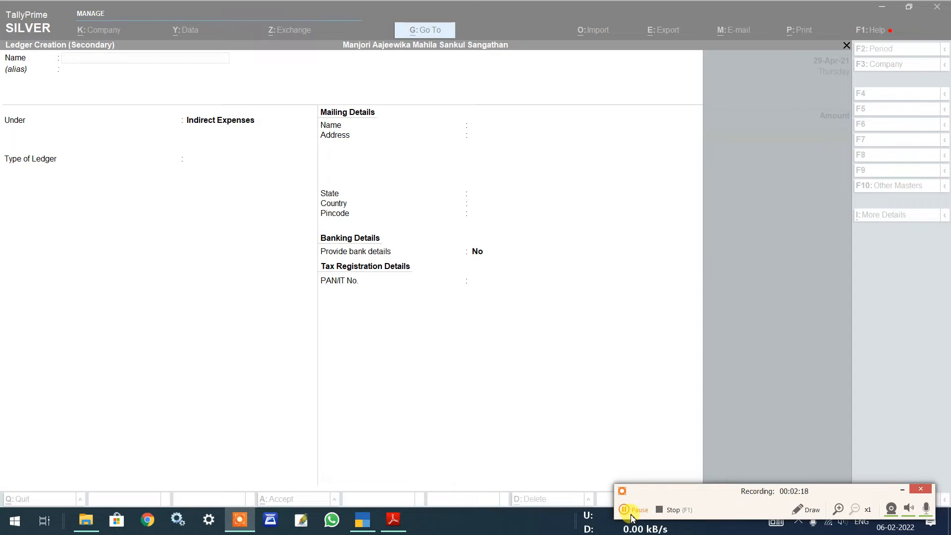
{"action": "left_click", "coordinate": [632, 517]}
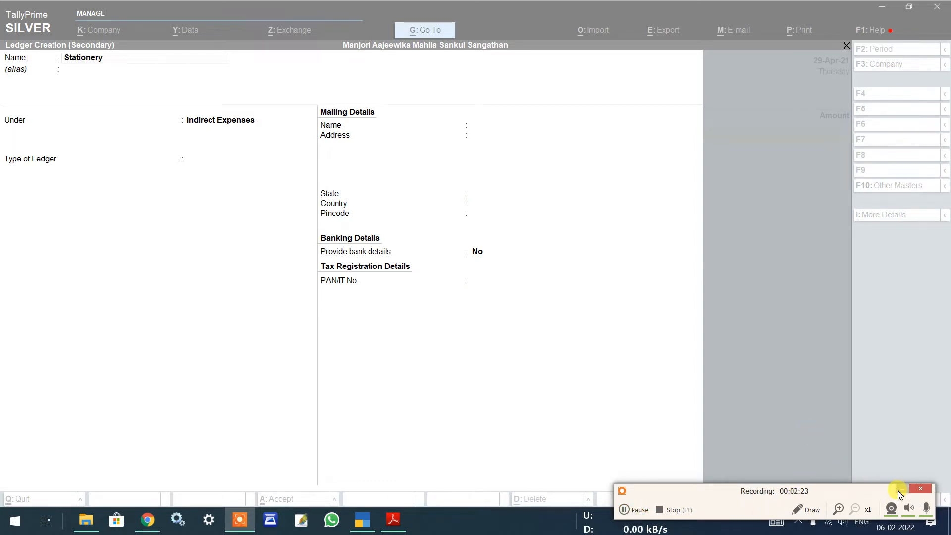
{"action": "left_click", "coordinate": [899, 492]}
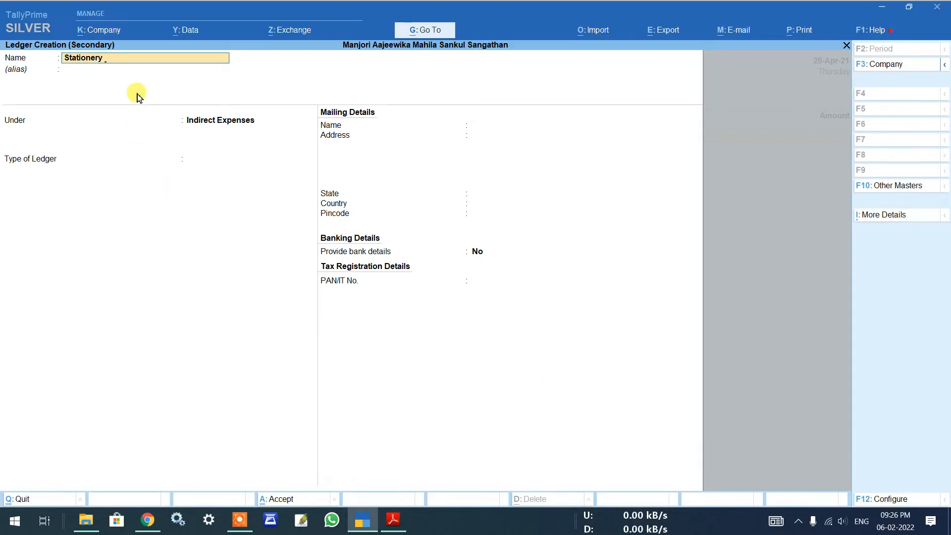
Complete the ledger name as "Stationery Exp A/c", keep it under Indirect Expenses without bank details, and save it
{"action": "type", "text": "exp a/c"}
{"action": "key", "text": "Return"}
{"action": "key", "text": "Return"}
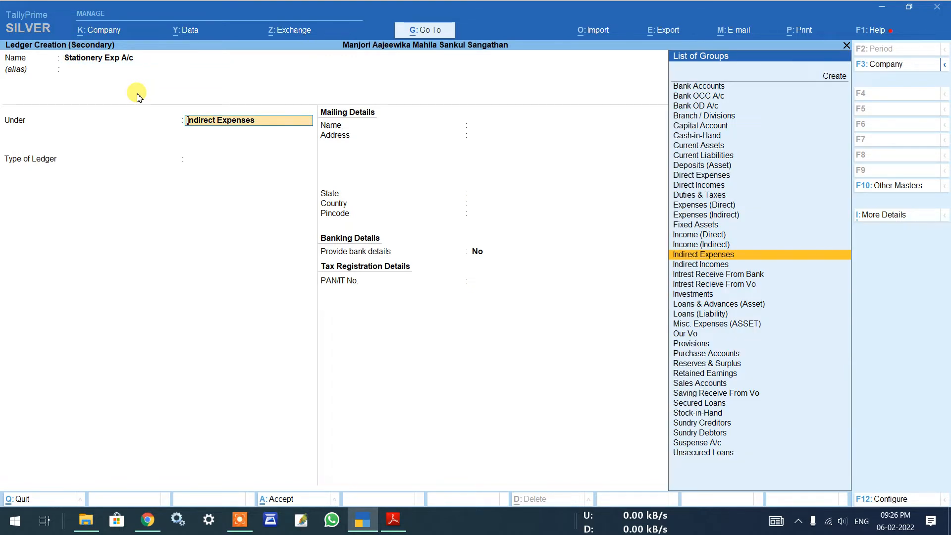
{"action": "key", "text": "Return"}
{"action": "key", "text": "Return"}
{"action": "key", "text": "Return"}
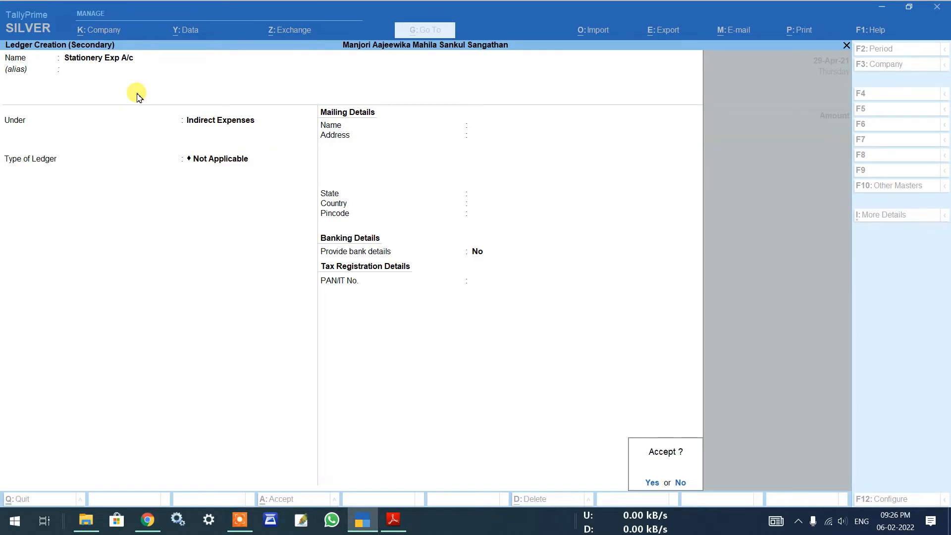
{"action": "key", "text": "Return"}
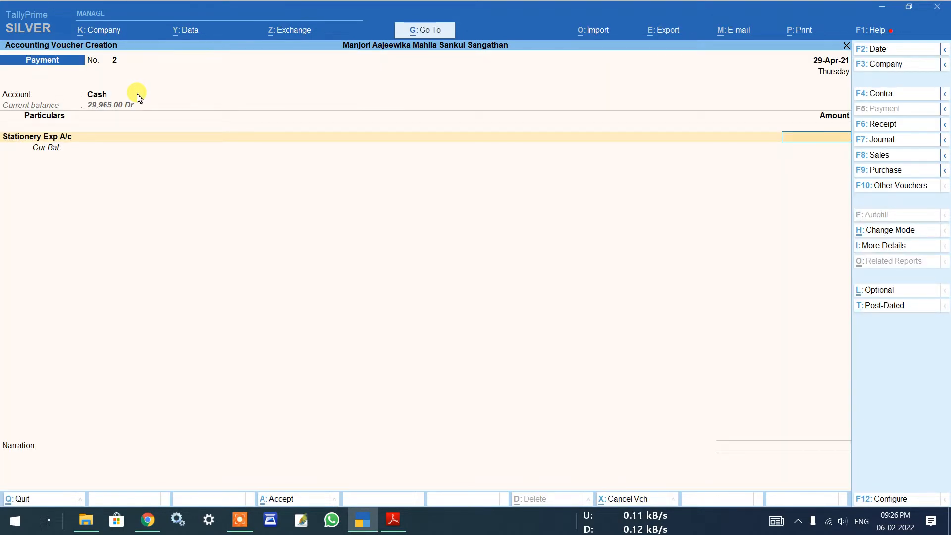
Enter 20 as the amount for Stationery Exp A/c and end the voucher's list of particulars
{"action": "type", "text": "20"}
{"action": "key", "text": "Return"}
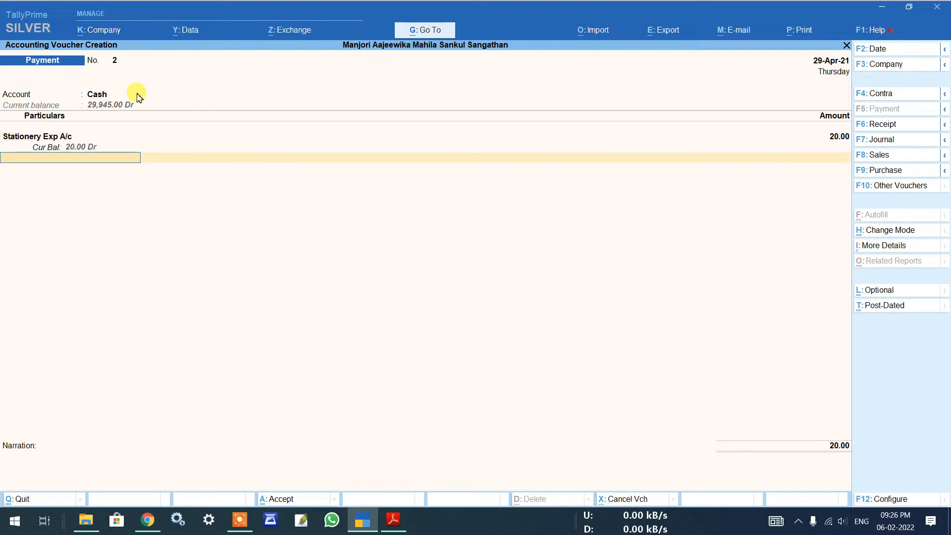
{"action": "key", "text": "Return"}
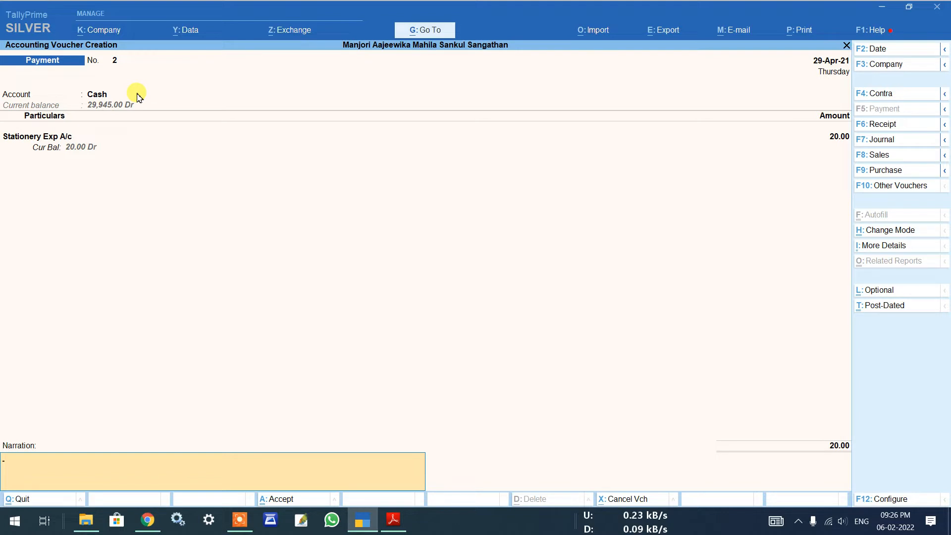
Add the narration "Stationery exp payment" and save the payment voucher
{"action": "type", "text": "Stationery"}
{"action": "type", "text": "p"}
{"action": "key", "text": "BackSpace"}
{"action": "key", "text": "BackSpace"}
{"action": "type", "text": "exp pay"}
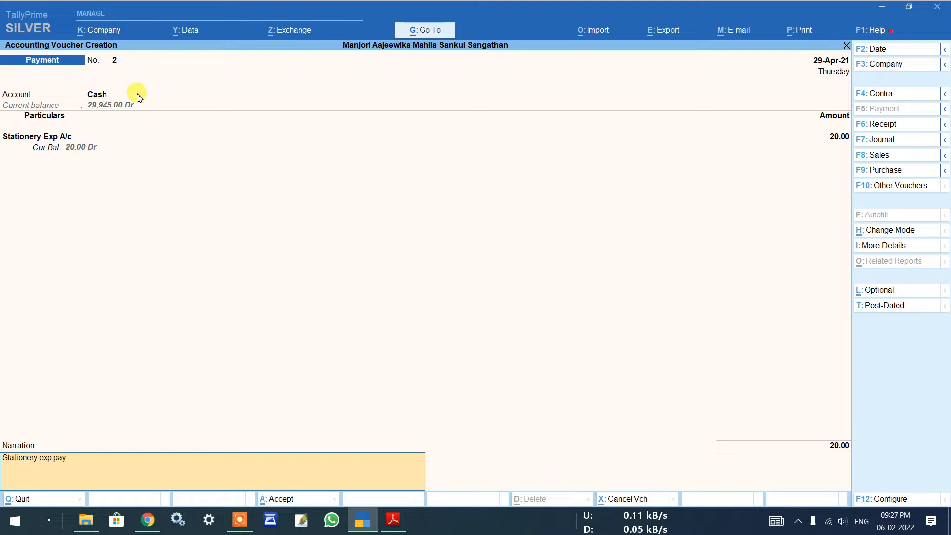
{"action": "type", "text": "ment"}
{"action": "key", "text": "Return"}
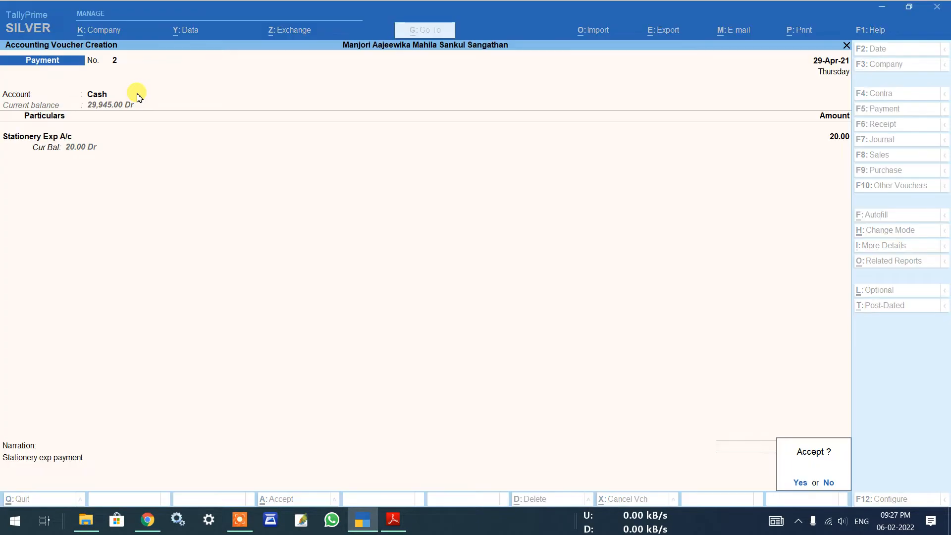
{"action": "key", "text": "Return"}
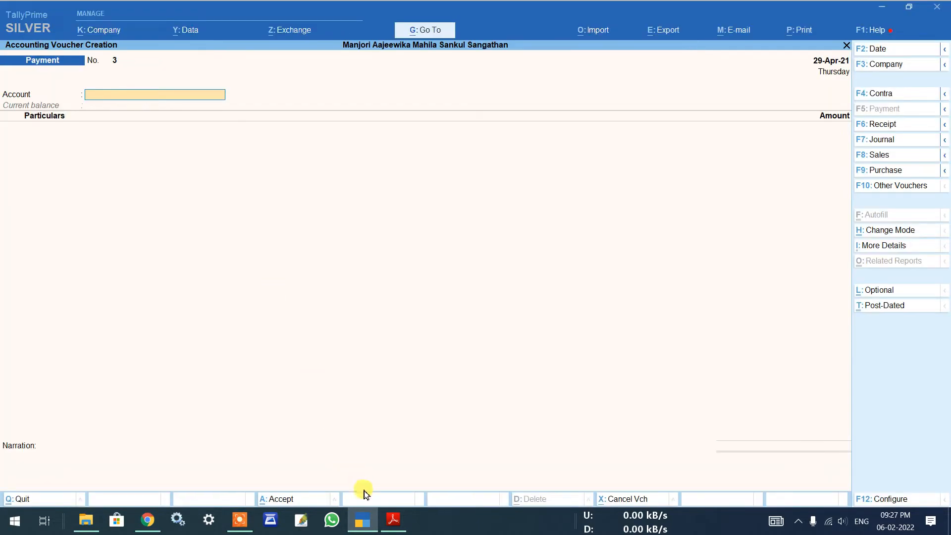
Check the next entries in CASH BOOK.pdf in Adobe Reader, return to TallyPrime, and set Cash as the new payment voucher's account
{"action": "left_click", "coordinate": [394, 519]}
{"action": "scroll", "coordinate": [257, 252], "scroll_direction": "down", "scroll_amount": 2}
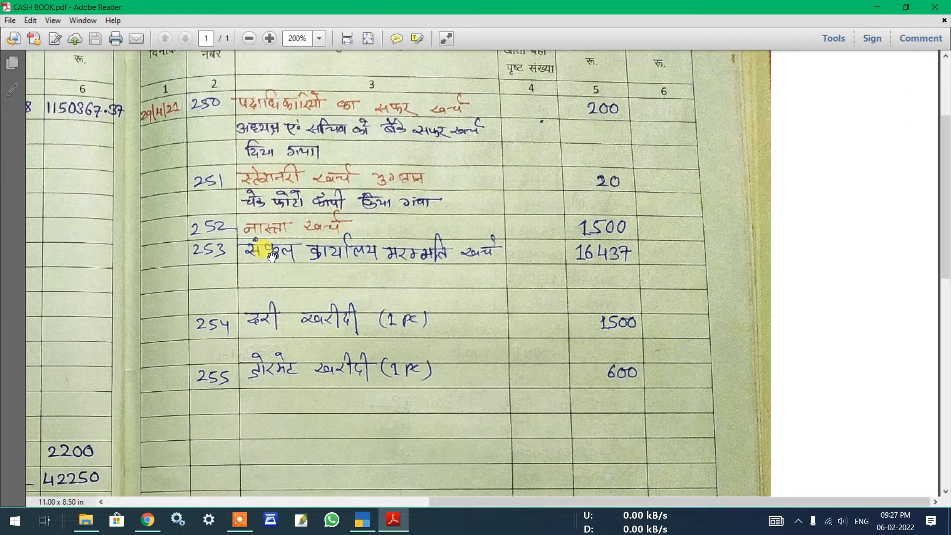
{"action": "scroll", "coordinate": [248, 218], "scroll_direction": "down", "scroll_amount": 1}
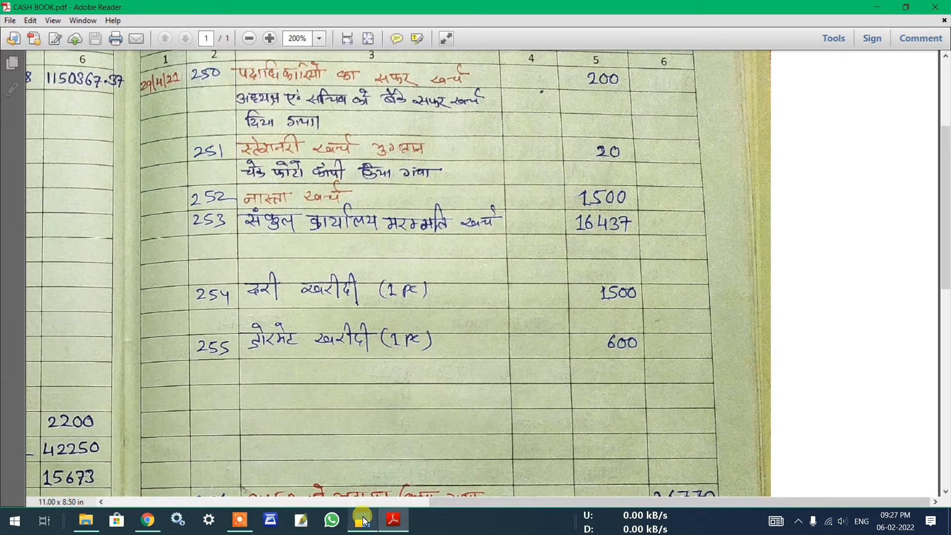
{"action": "left_click", "coordinate": [363, 519]}
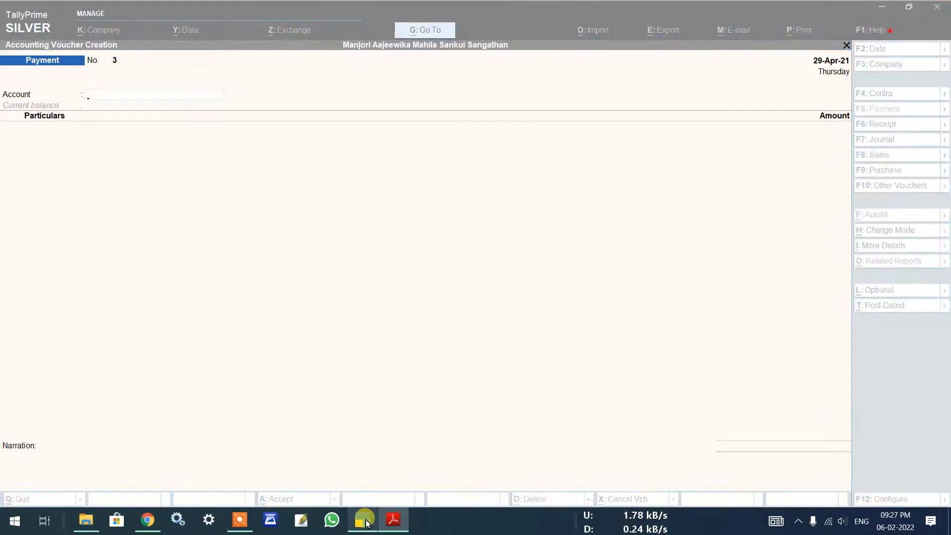
{"action": "key", "text": "Down"}
{"action": "key", "text": "Down"}
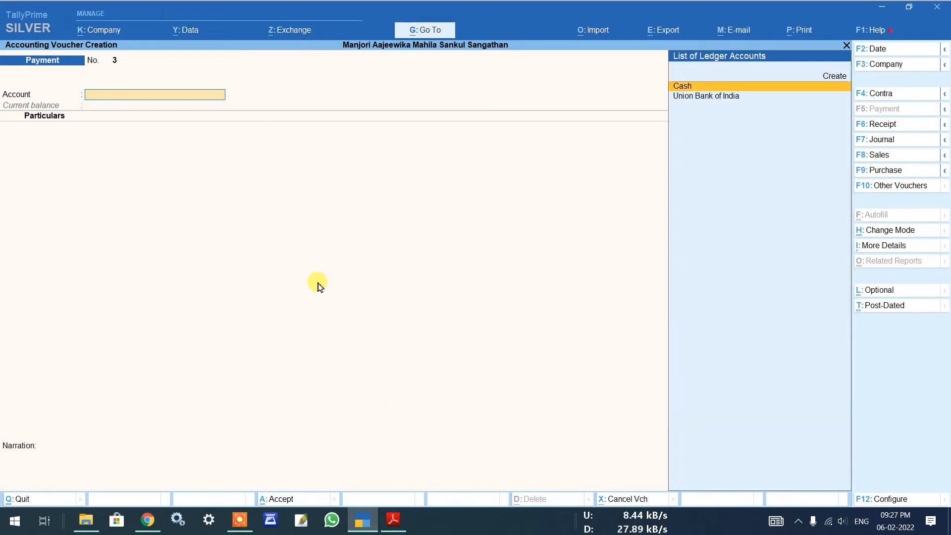
{"action": "key", "text": "Return"}
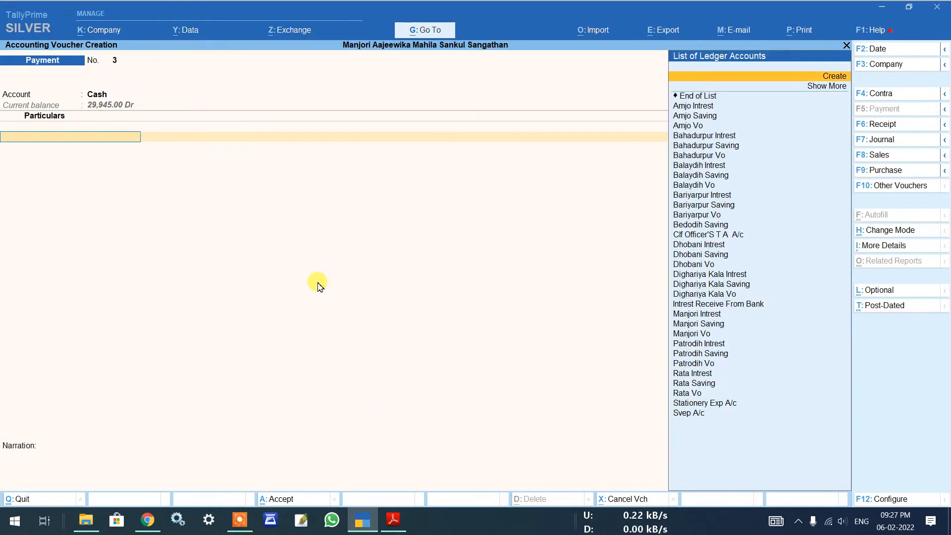
Create a ledger named "Tea & Sneks Exp. A/c" under Indirect Expenses with ledger type Not Applicable and no bank details, and save it
{"action": "key", "text": "alt+c"}
{"action": "type", "text": "T"}
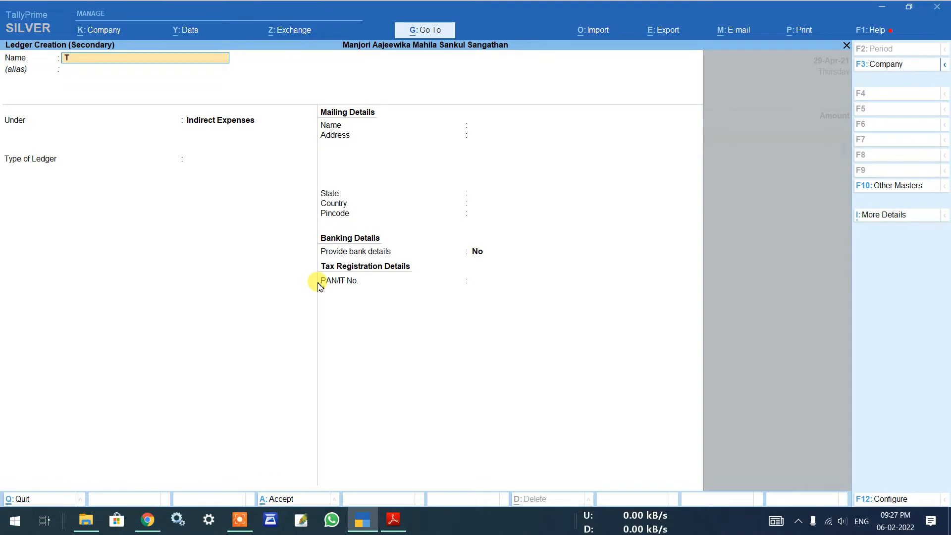
{"action": "type", "text": "ea & Sneks Exp. A/c"}
{"action": "key", "text": "Return"}
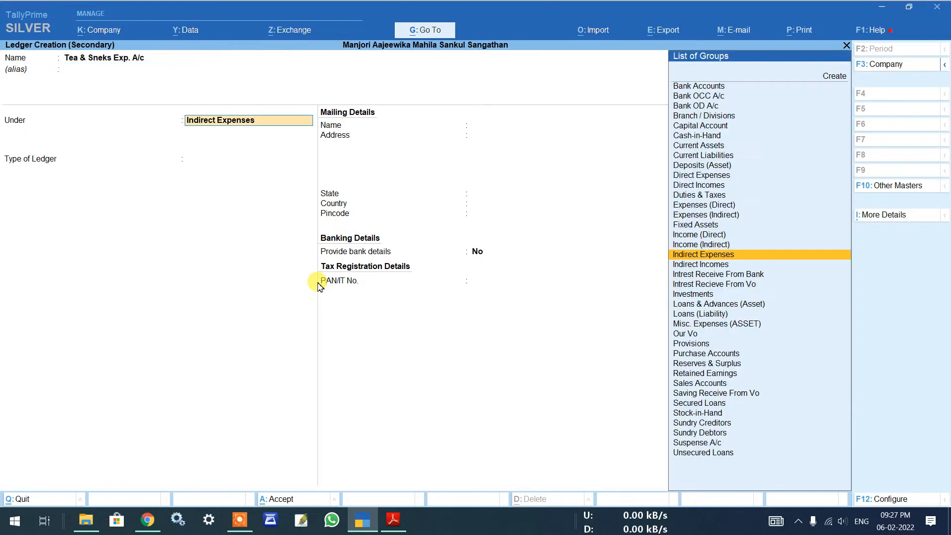
{"action": "key", "text": "Return"}
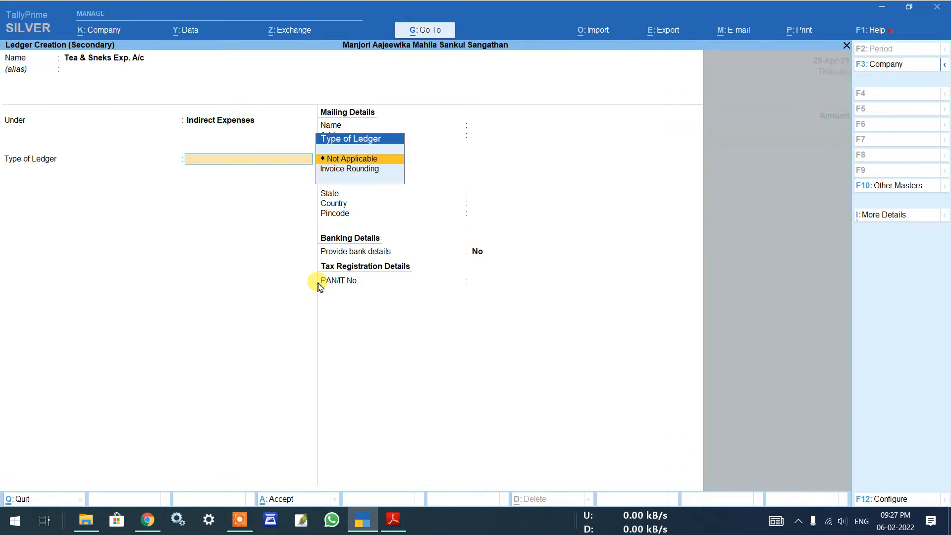
{"action": "key", "text": "Return"}
{"action": "key", "text": "Return"}
{"action": "key", "text": "Return"}
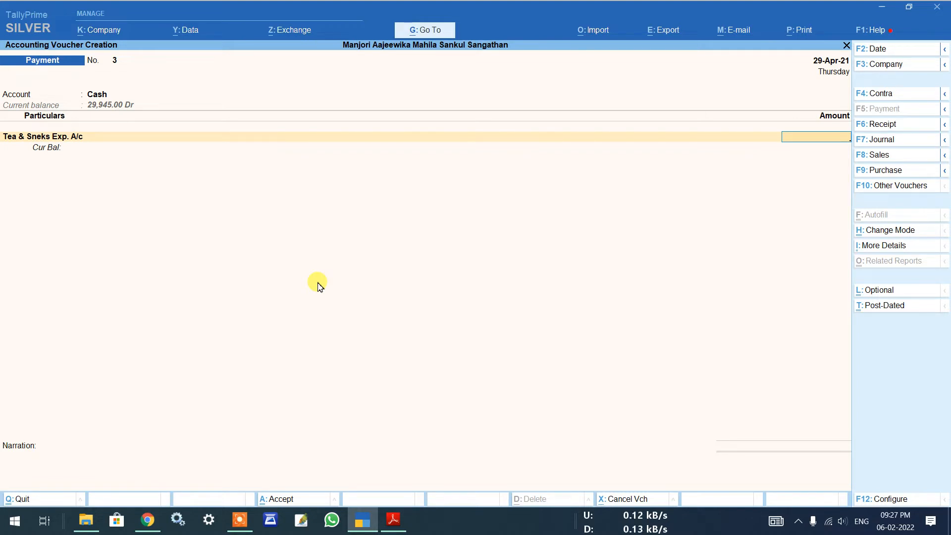
Enter 1500 for Tea & Sneks Exp. A/c, add the narration "tea and sneck payment", and save the payment voucher
{"action": "type", "text": "1500"}
{"action": "key", "text": "Return"}
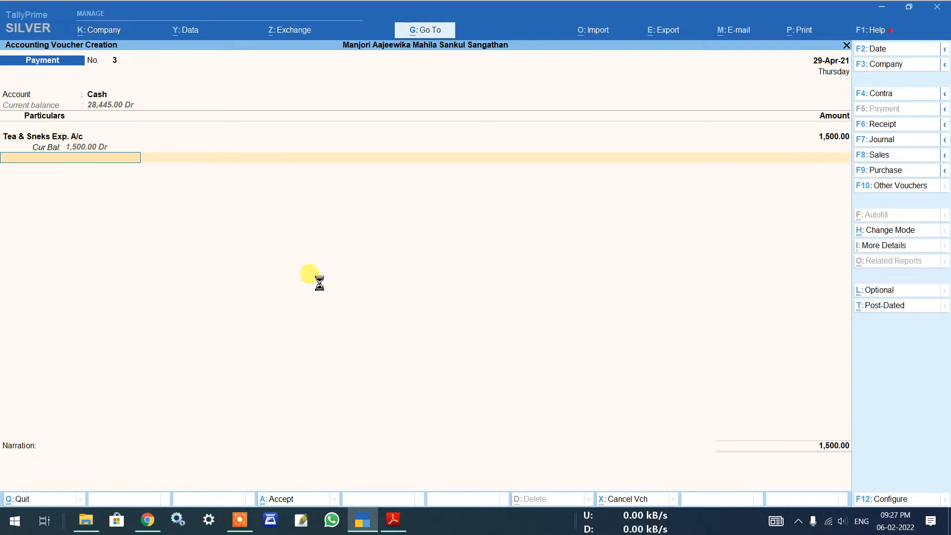
{"action": "key", "text": "Return"}
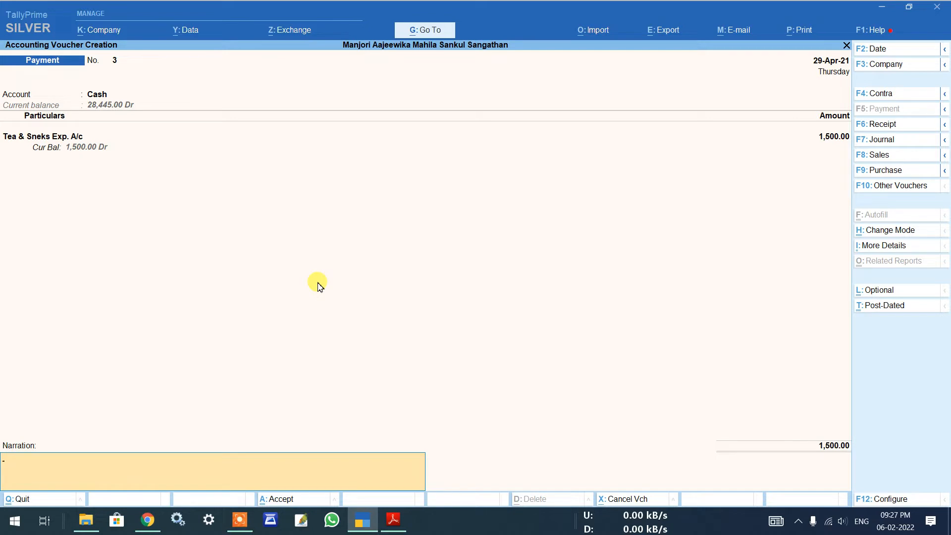
{"action": "type", "text": "tea and sneck payment"}
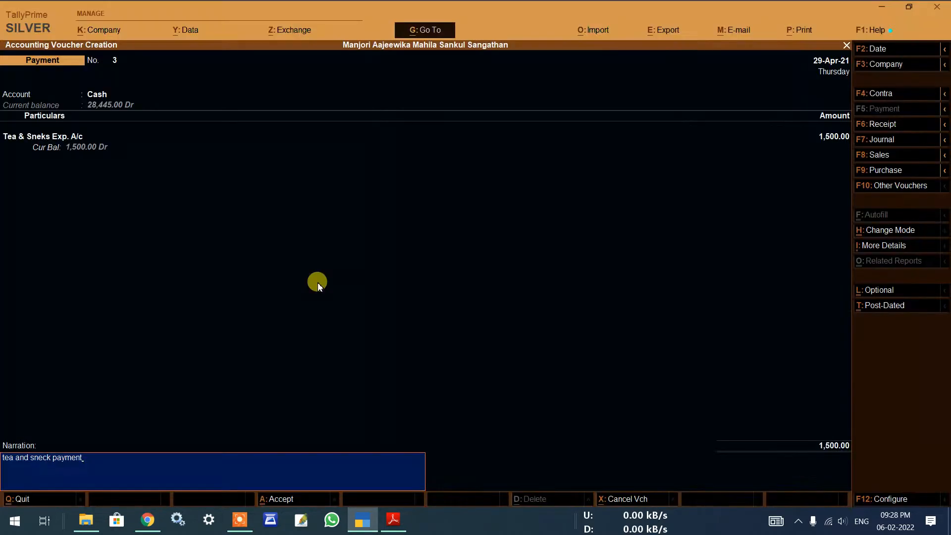
{"action": "key", "text": "Return"}
{"action": "key", "text": "Return"}
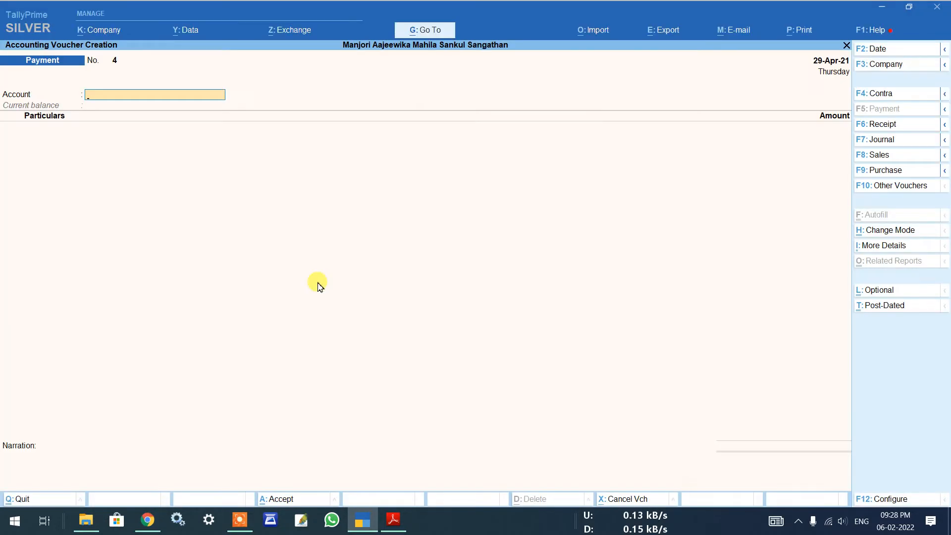
Check the entries after the snack expense in CASH BOOK.pdf in Adobe Reader, return to TallyPrime, and set Cash as the new voucher's account
{"action": "left_click", "coordinate": [392, 518]}
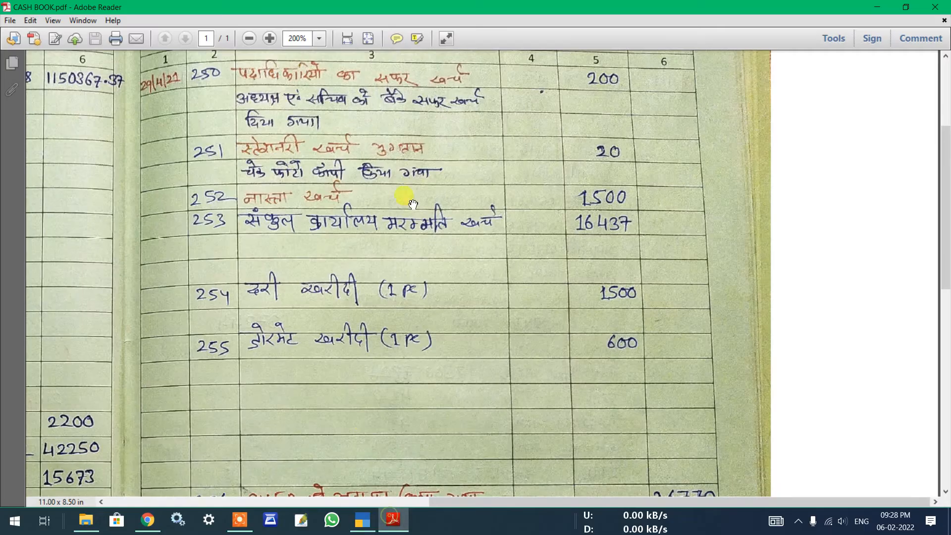
{"action": "scroll", "coordinate": [319, 228], "scroll_direction": "down", "scroll_amount": 3}
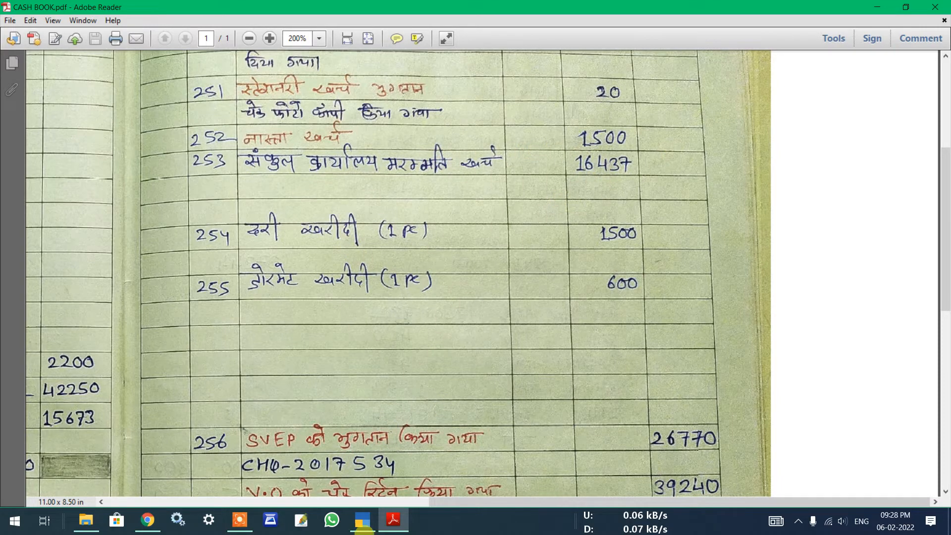
{"action": "left_click", "coordinate": [363, 524]}
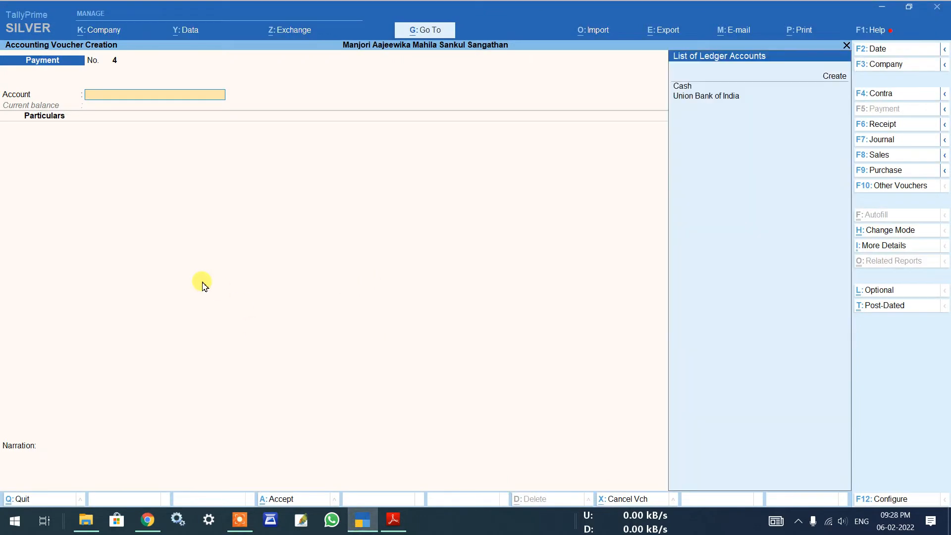
{"action": "key", "text": "Return"}
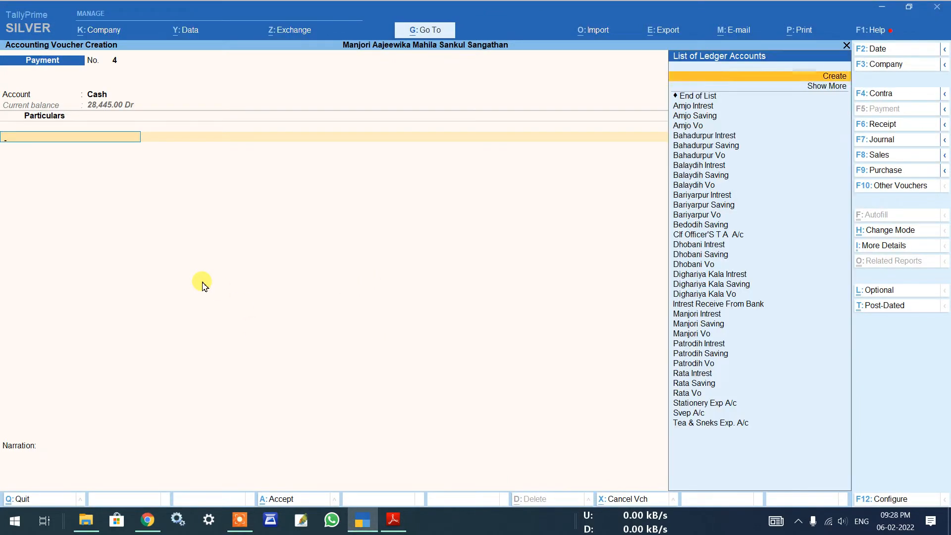
Start a new ledger from the voucher's particulars and name it "Clf Office Repair Exp A/c"
{"action": "key", "text": "alt+c"}
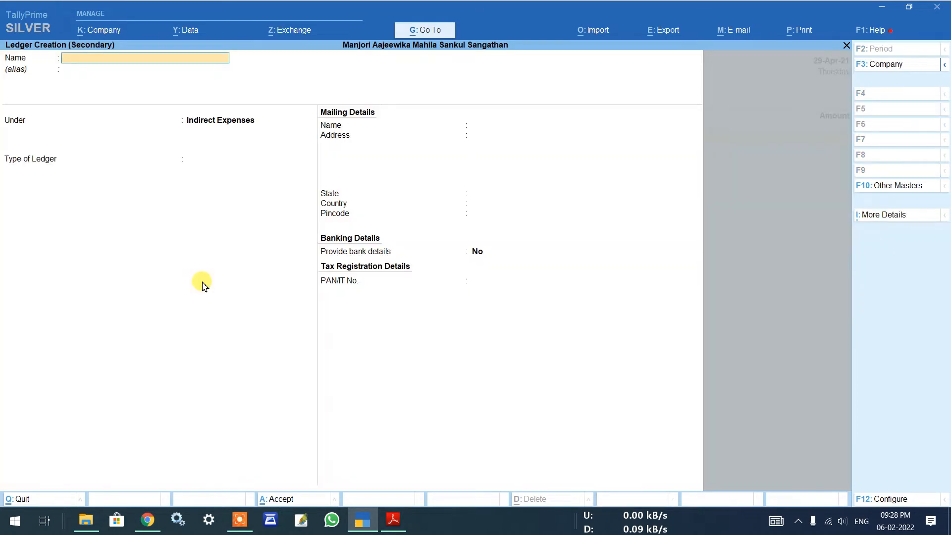
{"action": "type", "text": "Clg"}
{"action": "type", "text": "f"}
{"action": "key", "text": "BackSpace"}
{"action": "key", "text": "BackSpace"}
{"action": "type", "text": "f o"}
{"action": "type", "text": "ffic"}
{"action": "type", "text": "e "}
{"action": "type", "text": "Repai"}
{"action": "type", "text": "re"}
{"action": "type", "text": "ir"}
{"action": "key", "text": "BackSpace"}
{"action": "key", "text": "BackSpace"}
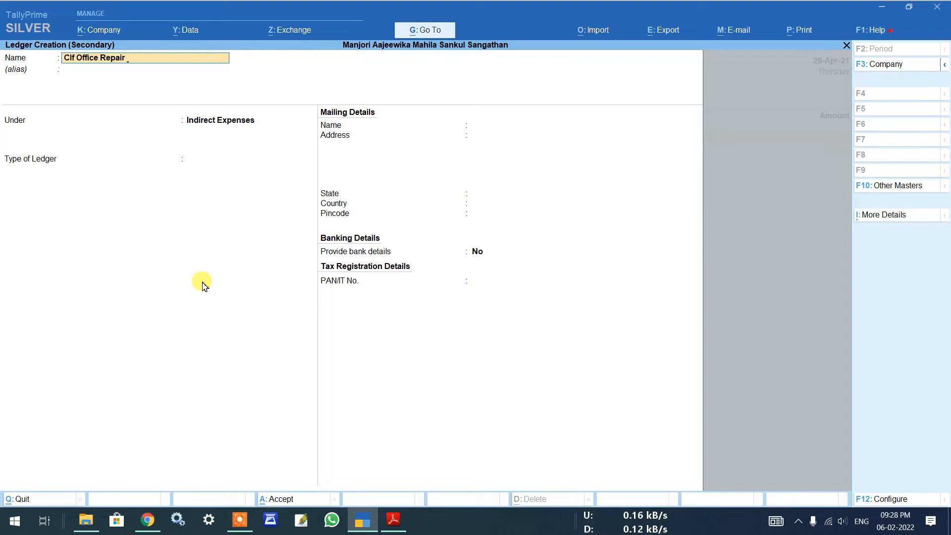
{"action": "type", "text": "Ecp"}
{"action": "key", "text": "BackSpace"}
{"action": "key", "text": "BackSpace"}
{"action": "type", "text": "x"}
{"action": "type", "text": "p"}
{"action": "type", "text": " P"}
{"action": "type", "text": " a"}
{"action": "type", "text": "/c"}
{"action": "key", "text": "Return"}
{"action": "key", "text": "Return"}
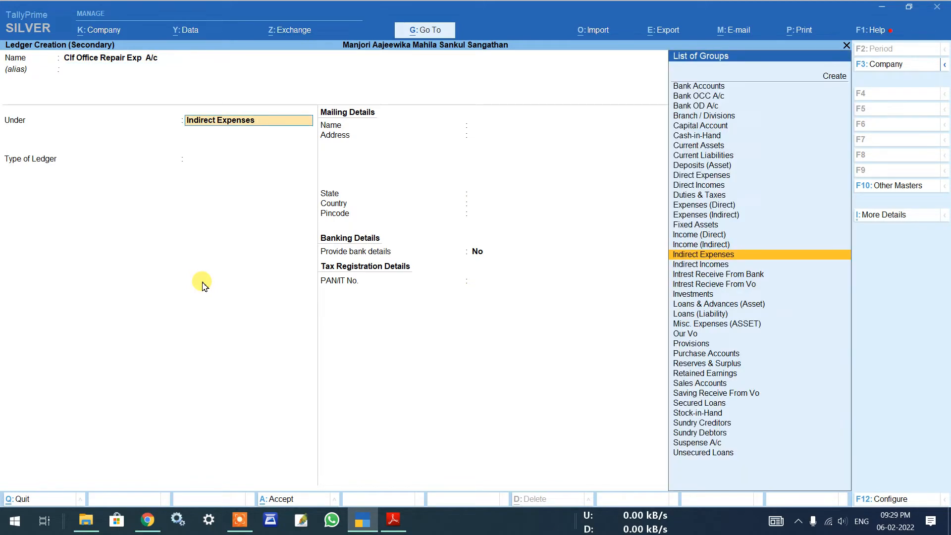
Keep the office repair ledger under Indirect Expenses with ledger type Not Applicable and no bank details, and save it
{"action": "key", "text": "Return"}
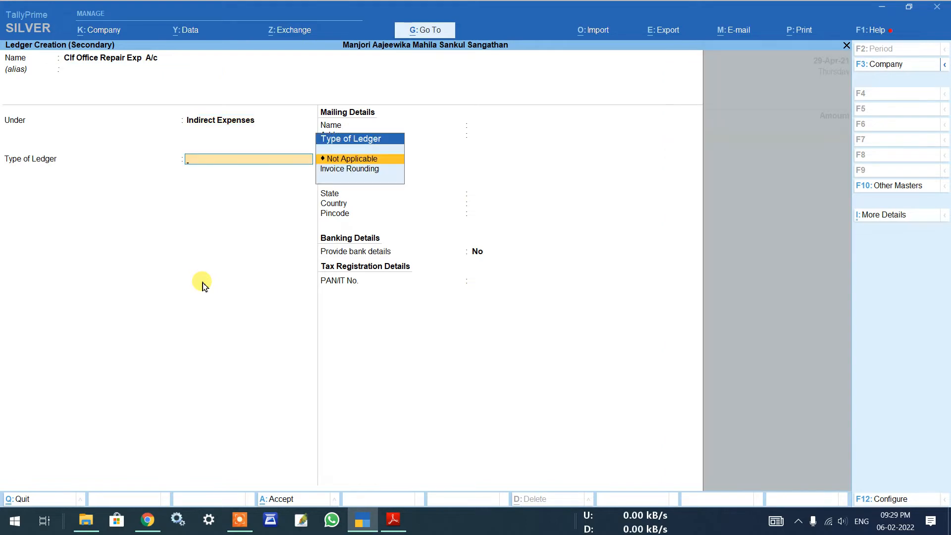
{"action": "key", "text": "Return"}
{"action": "key", "text": "Return"}
{"action": "key", "text": "Return"}
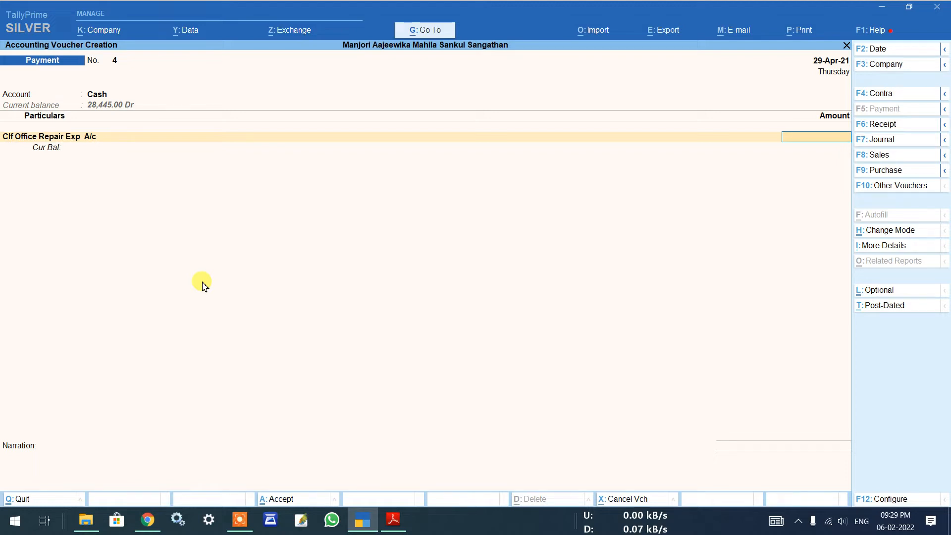
Enter 16,437 for Clf Office Repair Exp A/c and save the payment voucher without a narration
{"action": "type", "text": "16,"}
{"action": "type", "text": "437"}
{"action": "key", "text": "Return"}
{"action": "key", "text": "Return"}
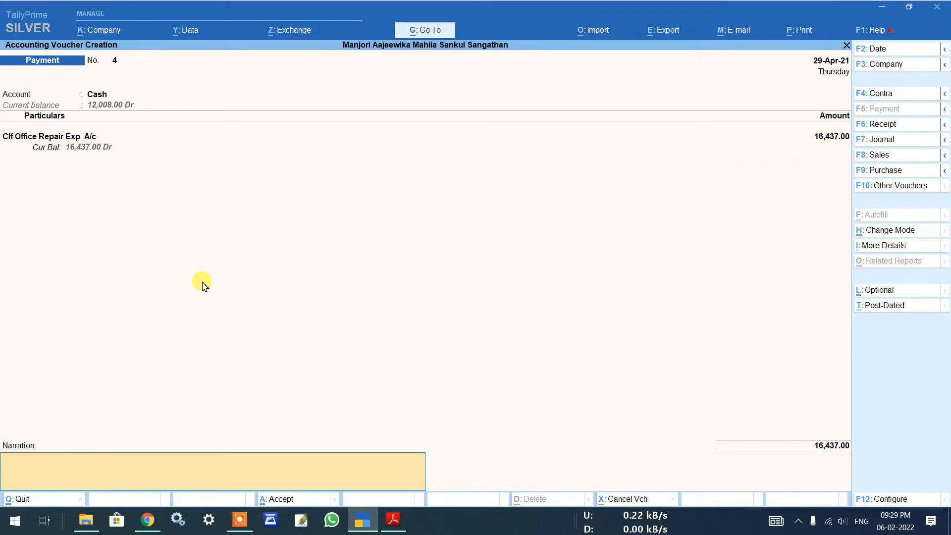
{"action": "key", "text": "Return"}
{"action": "key", "text": "Return"}
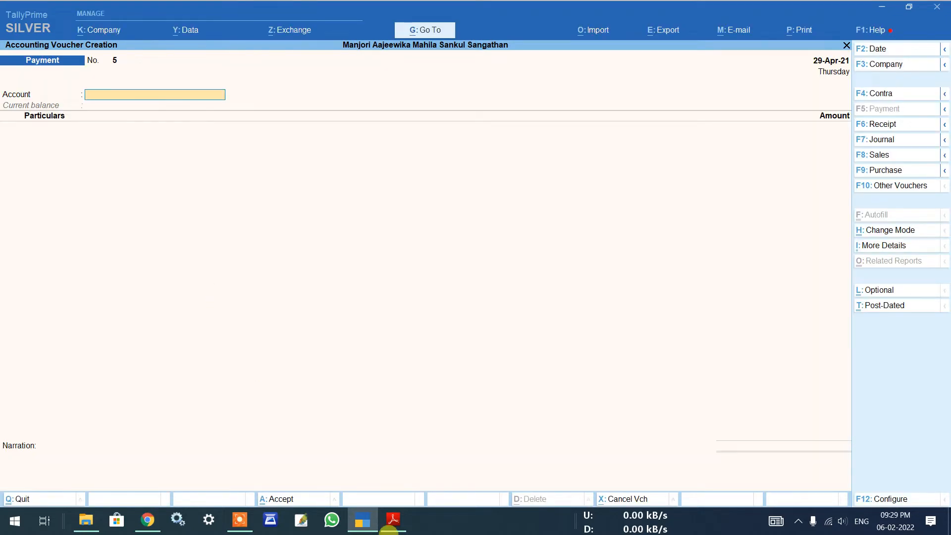
Check the entries after the office repair expense in CASH BOOK.pdf in Adobe Reader, return to TallyPrime, and choose Cash as the next payment's account
{"action": "left_click", "coordinate": [394, 520]}
{"action": "scroll", "coordinate": [261, 250], "scroll_direction": "down", "scroll_amount": 3}
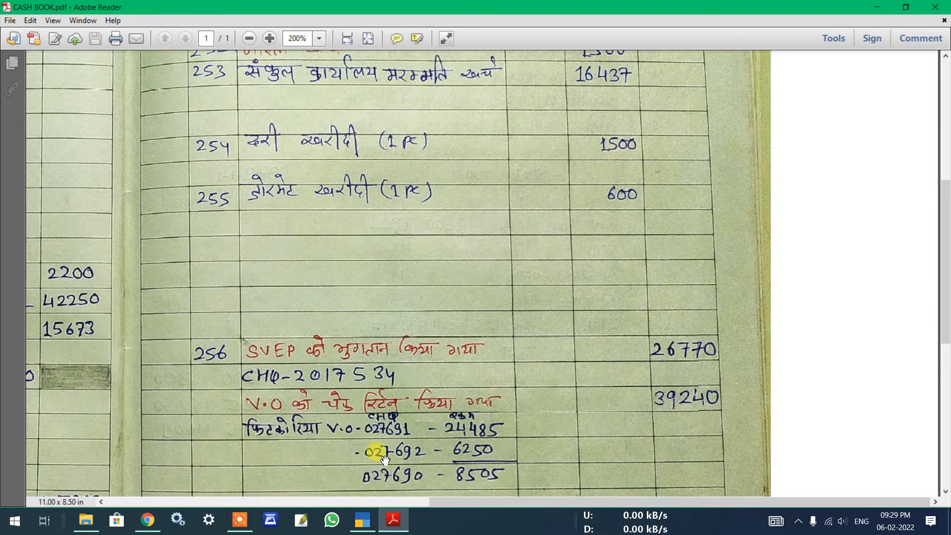
{"action": "left_click", "coordinate": [363, 520]}
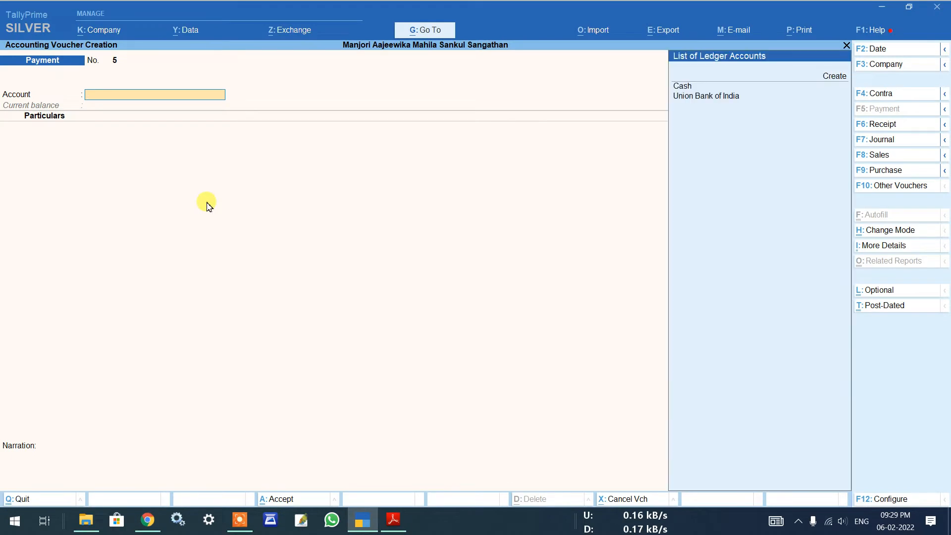
{"action": "key", "text": "Down"}
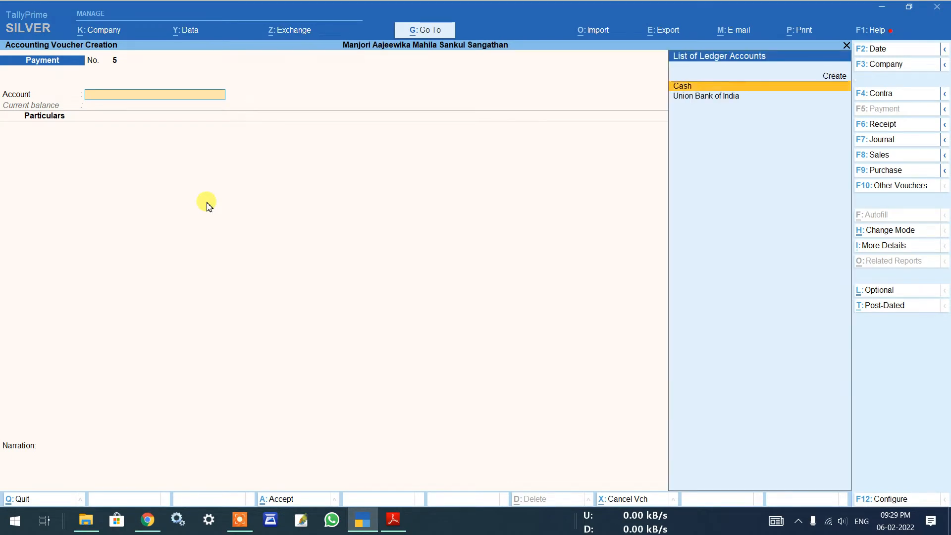
{"action": "key", "text": "Return"}
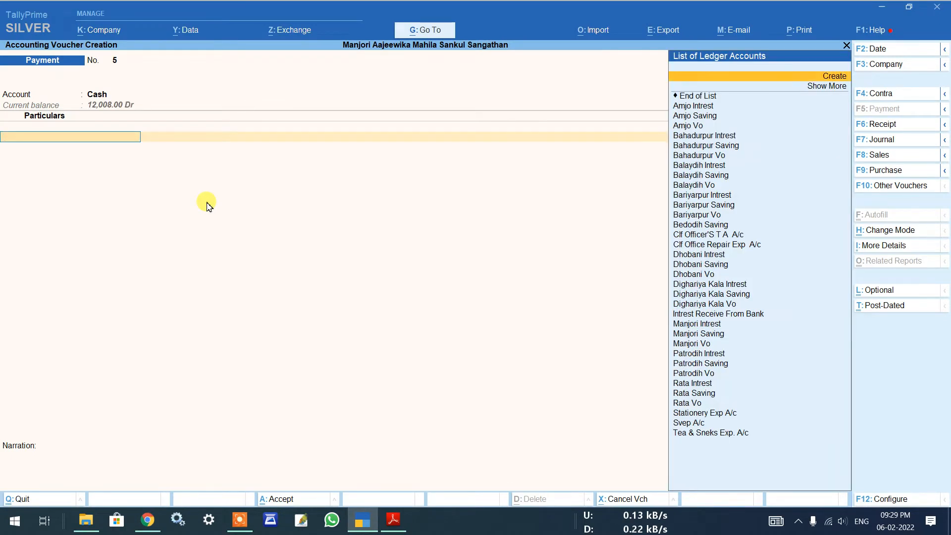
Start a new ledger named "Dari Purchase A/c" and place it under Fixed Assets
{"action": "key", "text": "alt+c"}
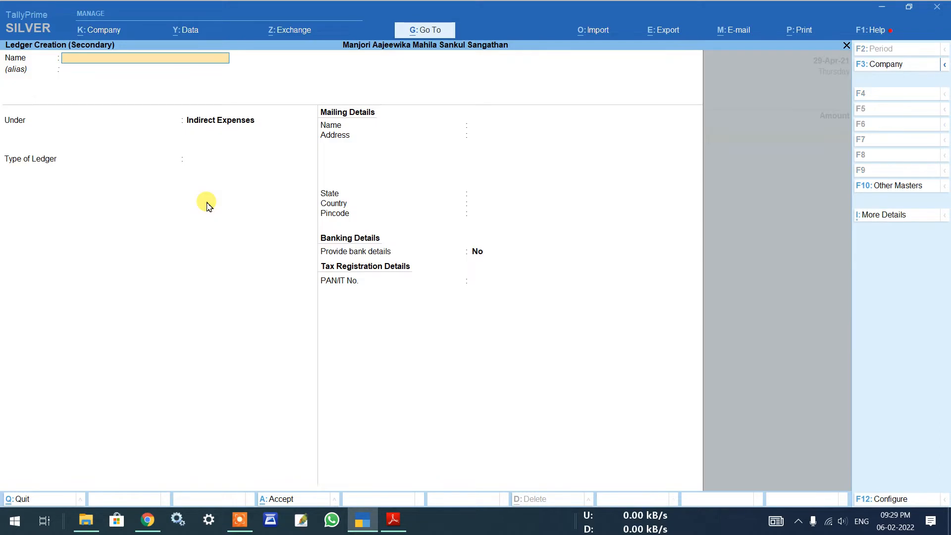
{"action": "type", "text": "Dari Purchase a/c"}
{"action": "key", "text": "Return"}
{"action": "key", "text": "Return"}
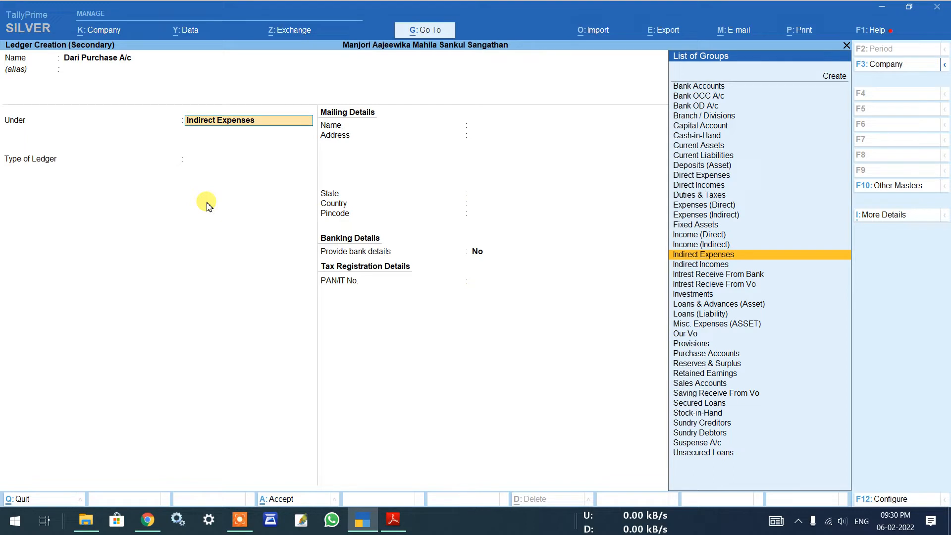
{"action": "type", "text": "Fi"}
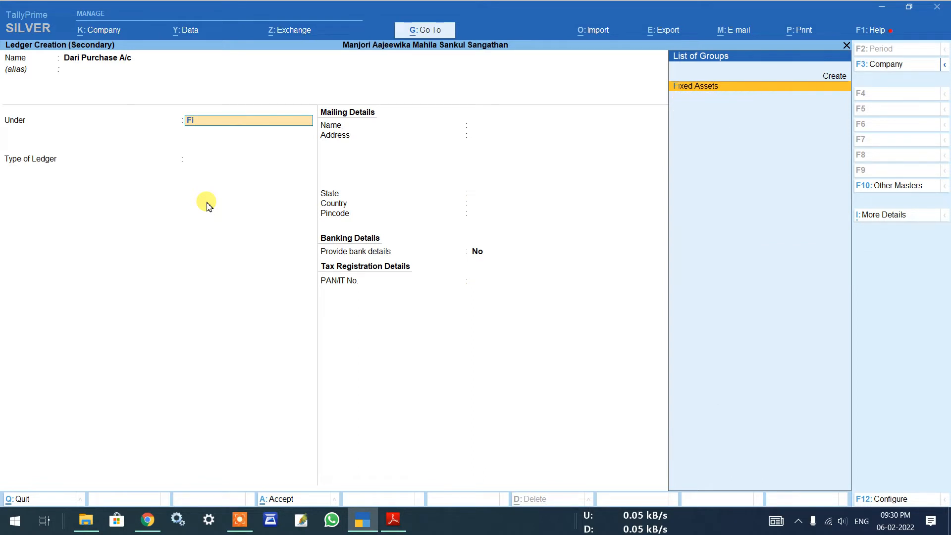
{"action": "key", "text": "Return"}
{"action": "key", "text": "Return"}
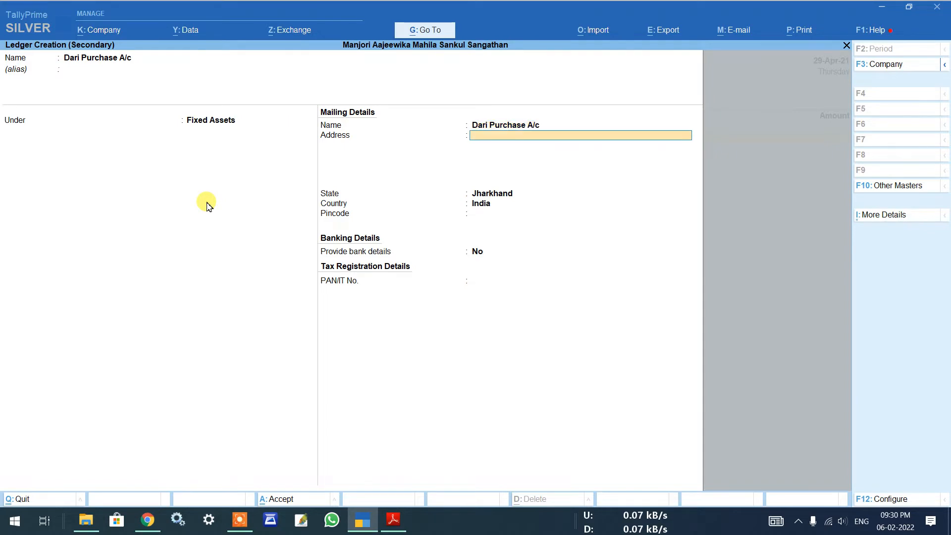
Leave the Dari Purchase A/c ledger's address, pincode and PAN empty, keep the default state and country without bank details, and save it
{"action": "key", "text": "Return"}
{"action": "key", "text": "Return"}
{"action": "key", "text": "Return"}
{"action": "key", "text": "Return"}
{"action": "key", "text": "Return"}
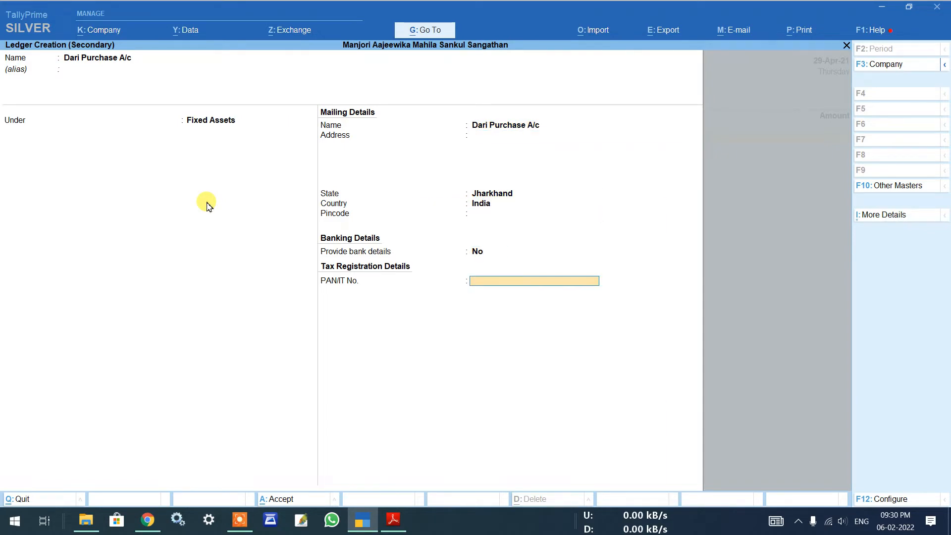
{"action": "key", "text": "Return"}
{"action": "key", "text": "Return"}
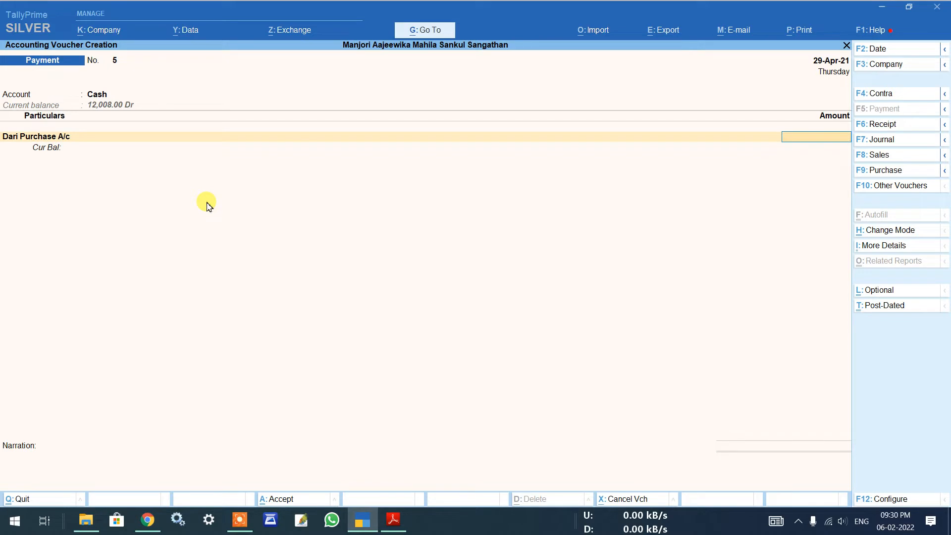
Enter 1,500 for Dari Purchase A/c, end the list of particulars, and stay in the voucher's narration instead of accepting it
{"action": "type", "text": "1,500"}
{"action": "key", "text": "Return"}
{"action": "key", "text": "Return"}
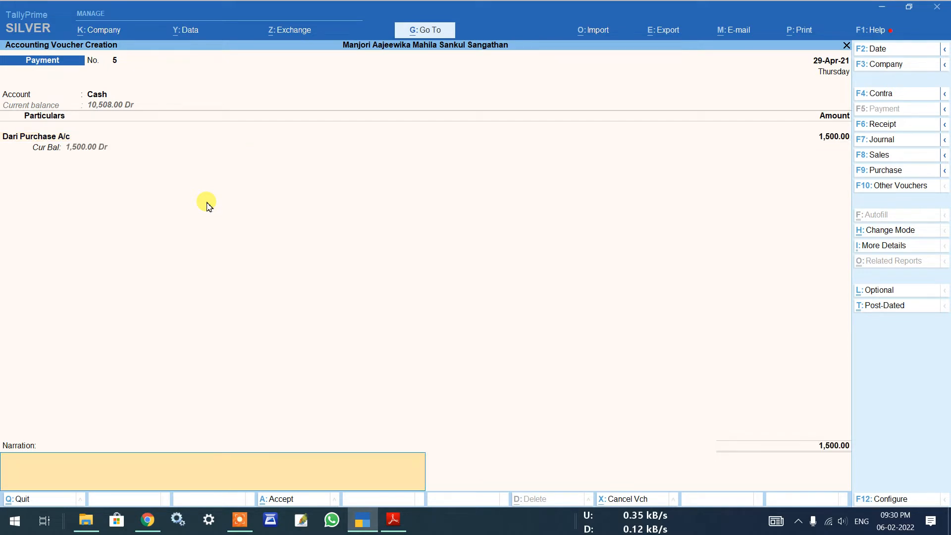
{"action": "key", "text": "Return"}
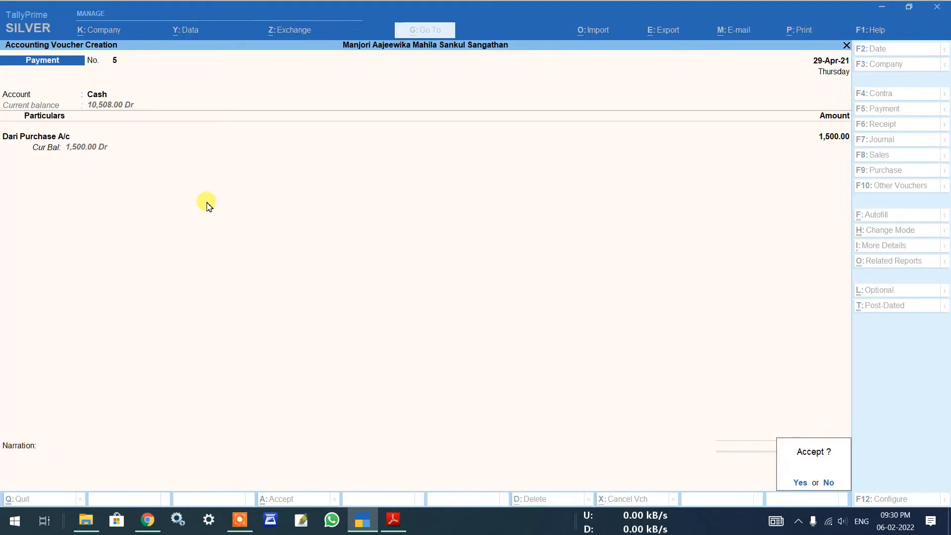
{"action": "key", "text": "Escape"}
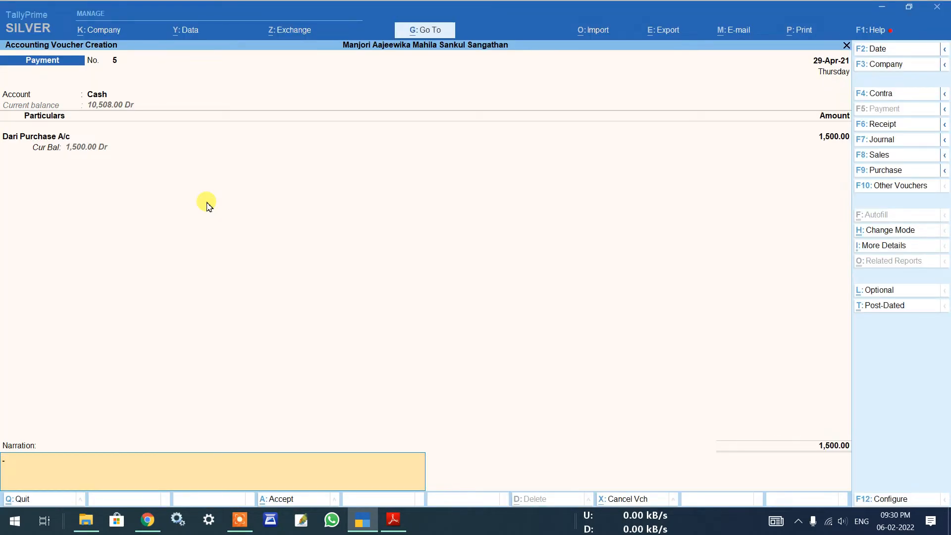
Add the narration "clf office me dari purchase kiya gaya" and save the payment voucher
{"action": "type", "text": "clf office me dari purchase kiya k"}
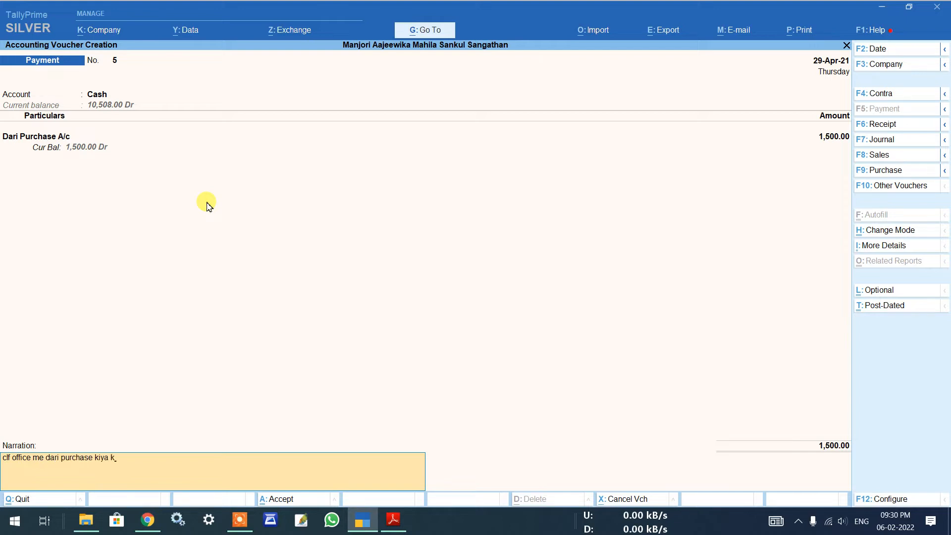
{"action": "key", "text": "BackSpace"}
{"action": "type", "text": "gaya"}
{"action": "key", "text": "Return"}
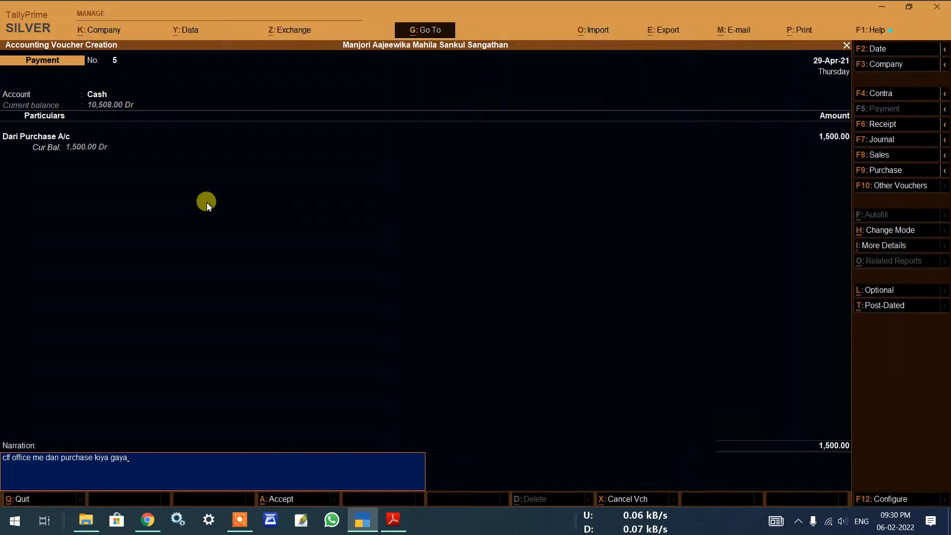
{"action": "key", "text": "Return"}
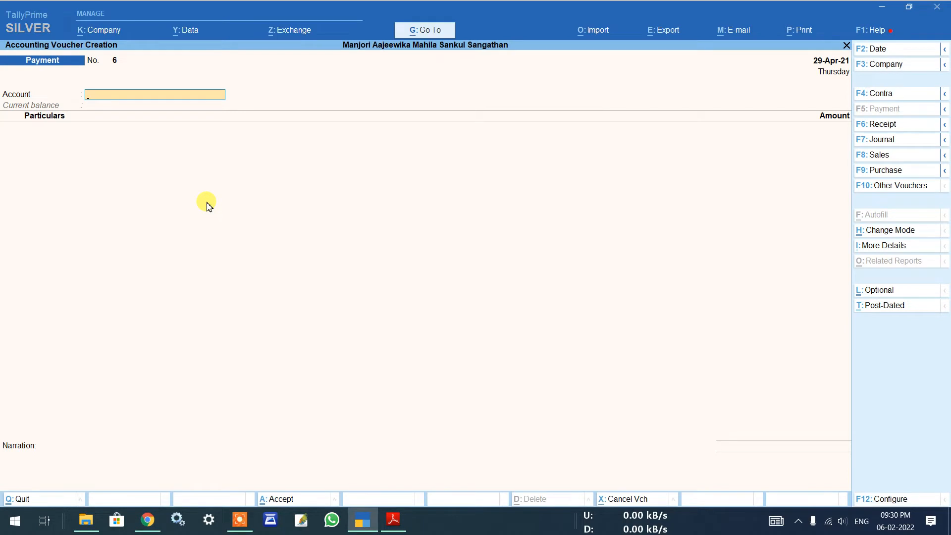
Set Cash as the paying account of the new payment voucher and open the creation of a new ledger from its particulars
{"action": "key", "text": "Down"}
{"action": "key", "text": "Down"}
{"action": "key", "text": "Down"}
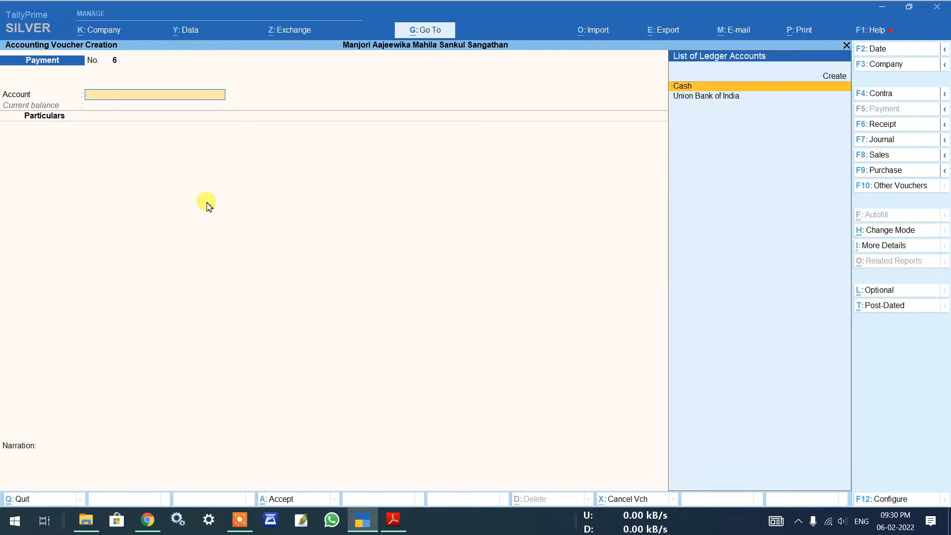
{"action": "key", "text": "Return"}
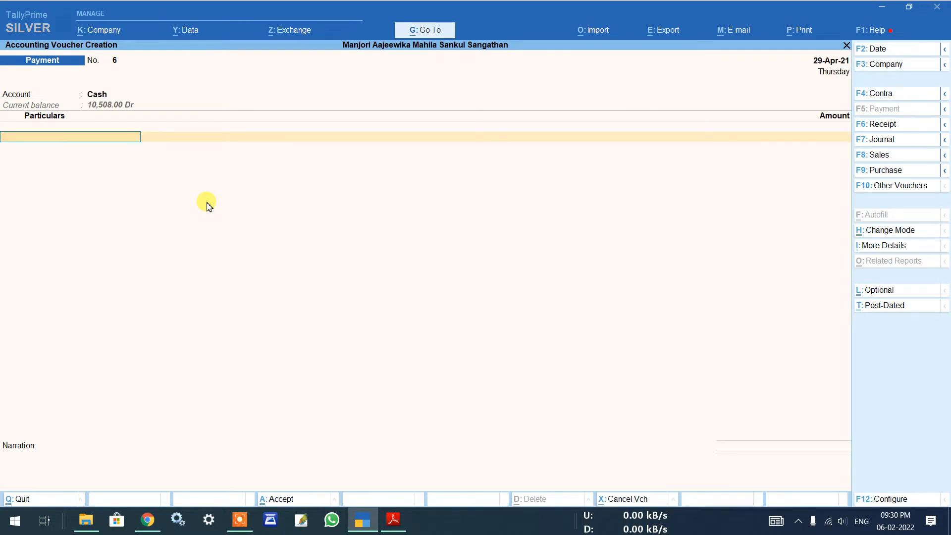
{"action": "type", "text": "Do"}
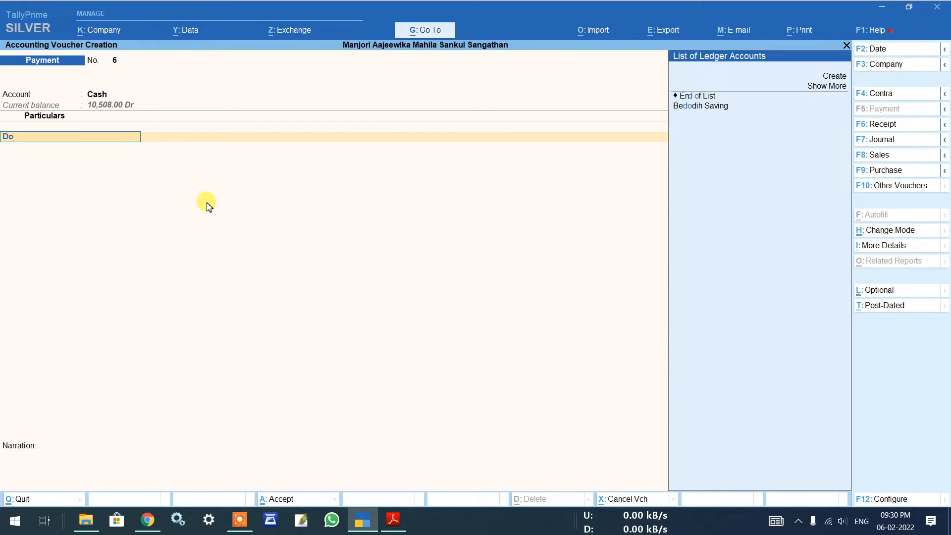
{"action": "key", "text": "Up"}
{"action": "key", "text": "Up"}
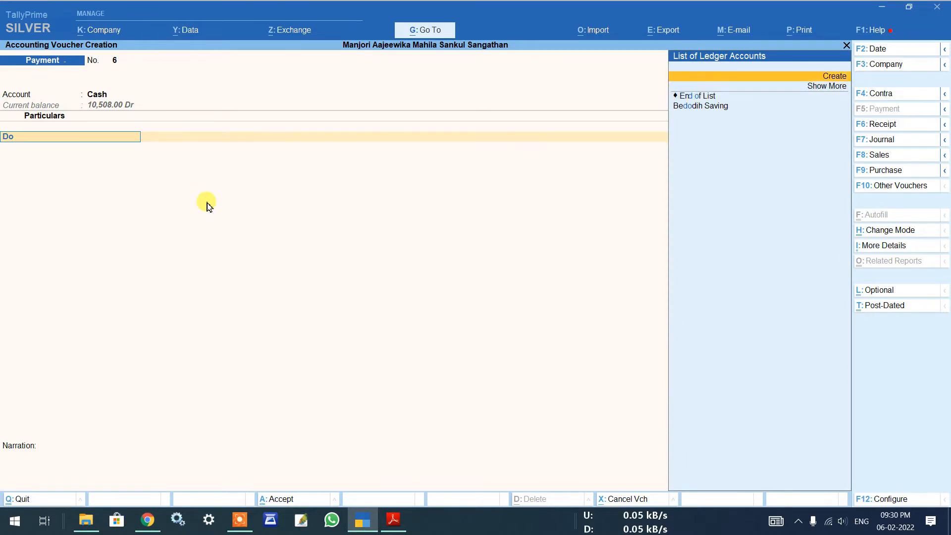
{"action": "key", "text": "Return"}
Name the new ledger "Door Mate Purchase" and leave its alias empty
{"action": "type", "text": "r"}
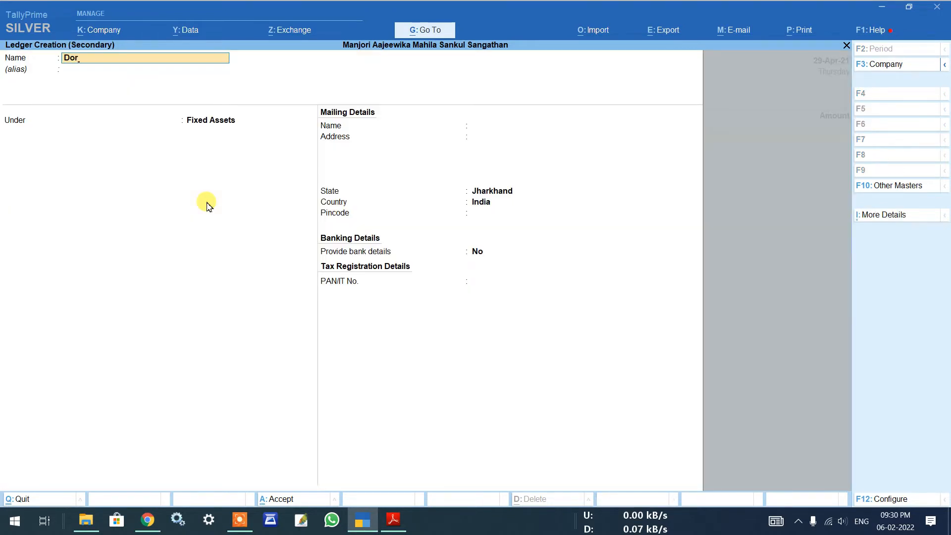
{"action": "type", "text": "or Ma"}
{"action": "key", "text": "BackSpace"}
{"action": "key", "text": "BackSpace"}
{"action": "type", "text": "ma"}
{"action": "key", "text": "BackSpace"}
{"action": "key", "text": "BackSpace"}
{"action": "type", "text": "Mate"}
{"action": "key", "text": "Return"}
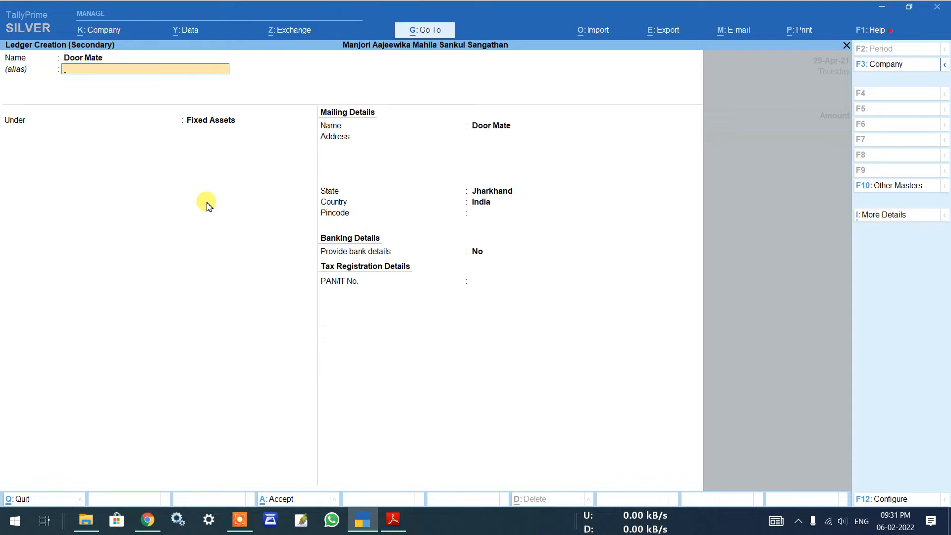
{"action": "key", "text": "BackSpace"}
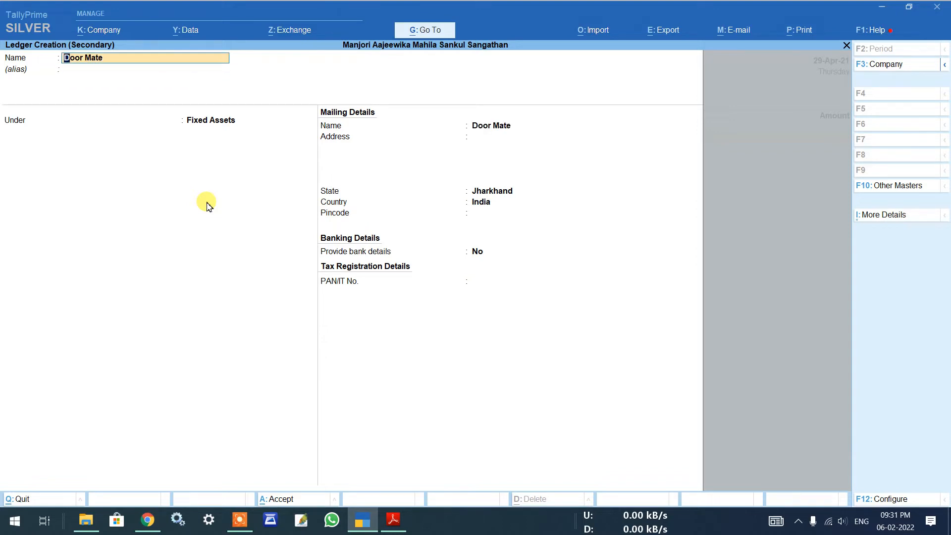
{"action": "type", "text": "Purchase"}
{"action": "key", "text": "Return"}
{"action": "key", "text": "Return"}
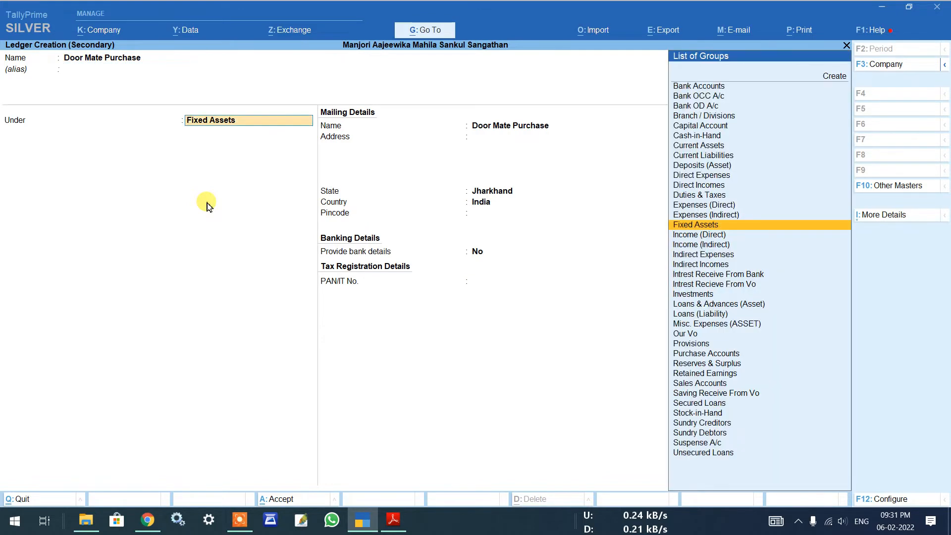
Keep Door Mate Purchase under Fixed Assets with the default mailing, bank and tax details, and save the ledger
{"action": "key", "text": "Return"}
{"action": "key", "text": "Return"}
{"action": "key", "text": "Return"}
{"action": "key", "text": "Return"}
{"action": "key", "text": "Return"}
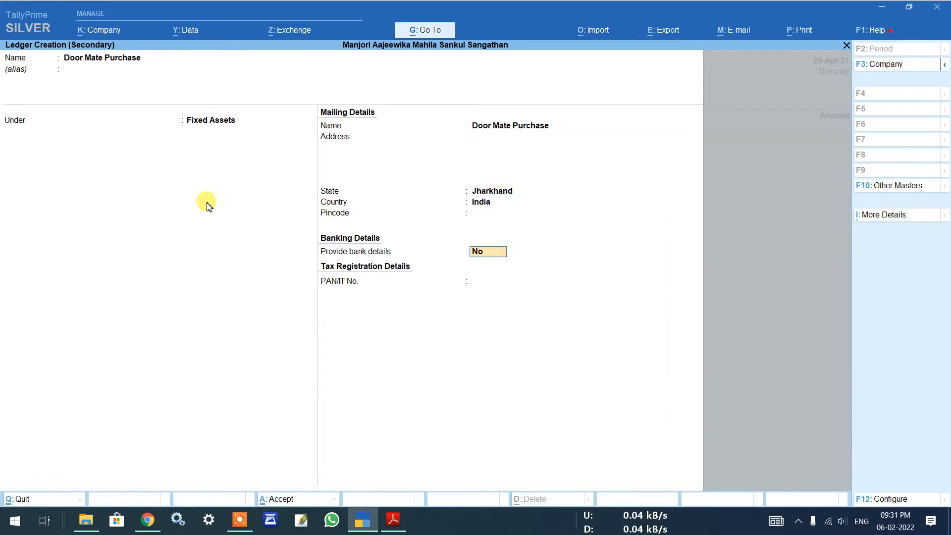
{"action": "key", "text": "Return"}
{"action": "key", "text": "Return"}
{"action": "key", "text": "Return"}
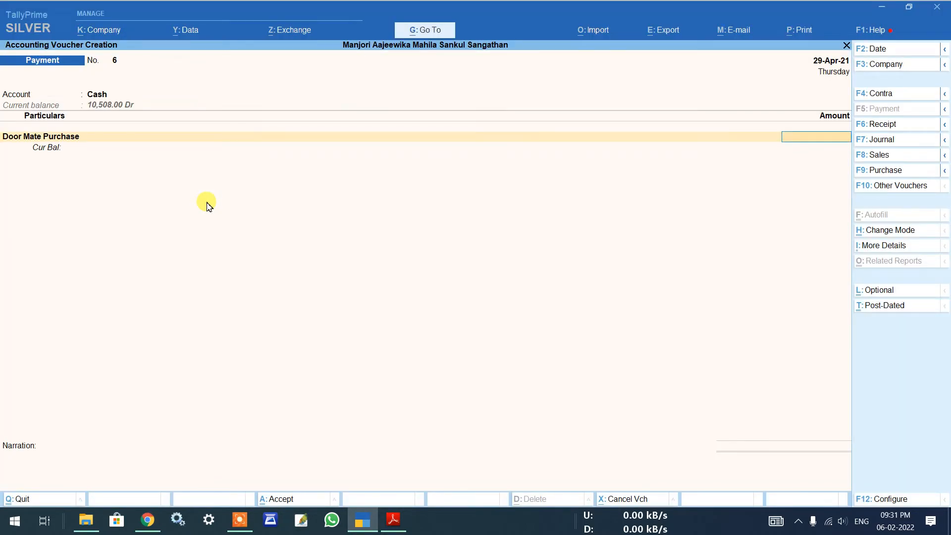
Enter 600 for Door Mate Purchase and save the payment voucher without a narration
{"action": "type", "text": "600"}
{"action": "key", "text": "Return"}
{"action": "key", "text": "Return"}
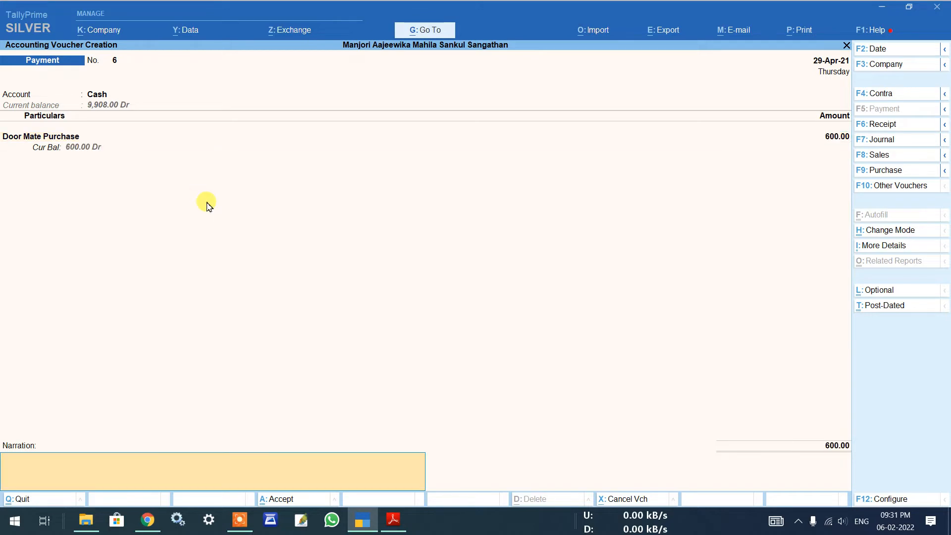
{"action": "key", "text": "Return"}
{"action": "key", "text": "Return"}
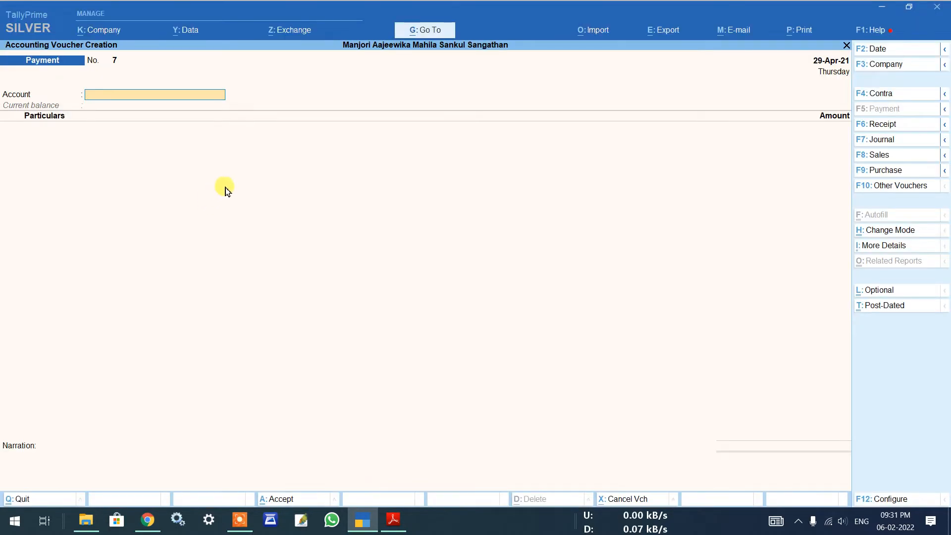
Switch to the cash book PDF in Adobe Reader and examine the SVEP receipts and the SVEP payment entry 256
{"action": "left_click", "coordinate": [394, 520]}
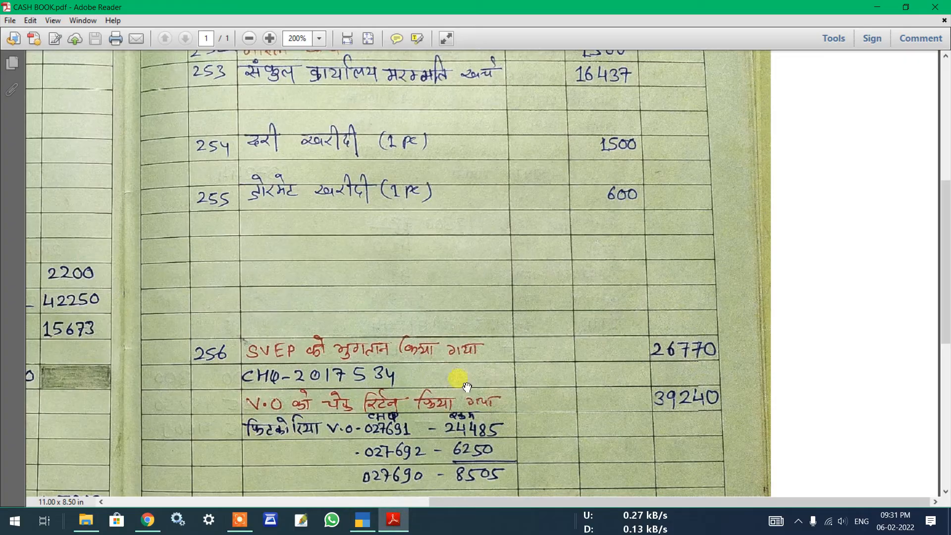
{"action": "scroll", "coordinate": [411, 361], "scroll_direction": "down", "scroll_amount": 3}
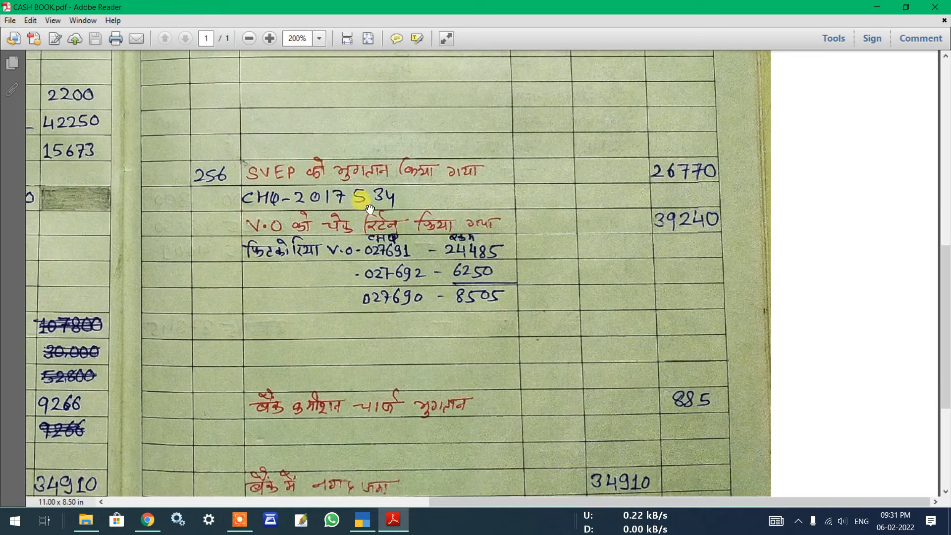
{"action": "left_click_drag", "start_coordinate": [242, 323], "coordinate": [713, 424]}
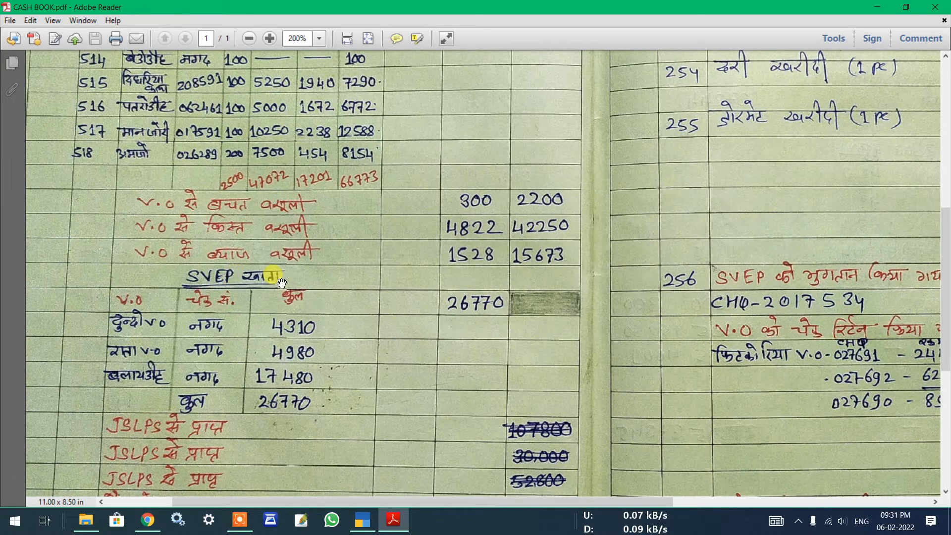
{"action": "left_click_drag", "start_coordinate": [331, 334], "coordinate": [139, 336]}
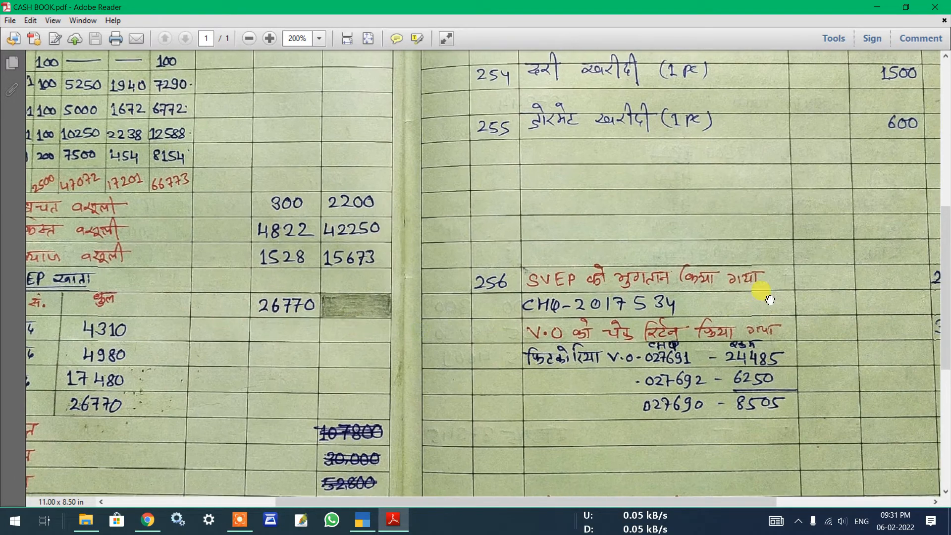
{"action": "left_click_drag", "start_coordinate": [771, 300], "coordinate": [597, 324]}
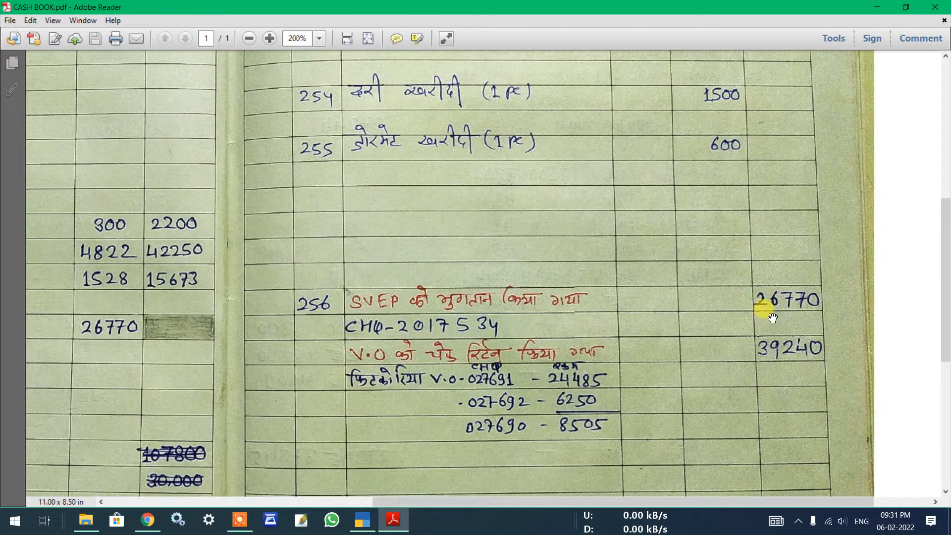
{"action": "left_click_drag", "start_coordinate": [705, 332], "coordinate": [698, 330]}
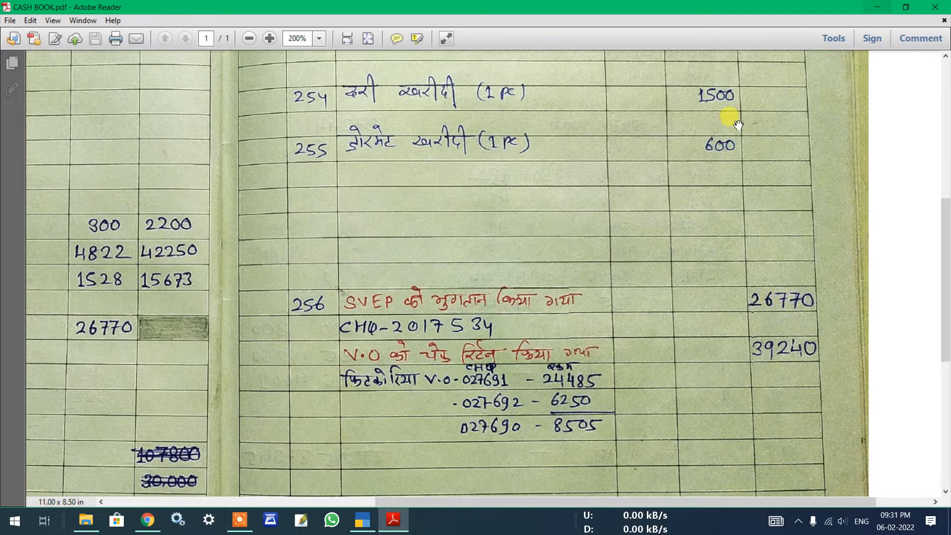
Switch back to TallyPrime and set Union Bank of India as the paying account of the new payment voucher
{"action": "left_click", "coordinate": [362, 519]}
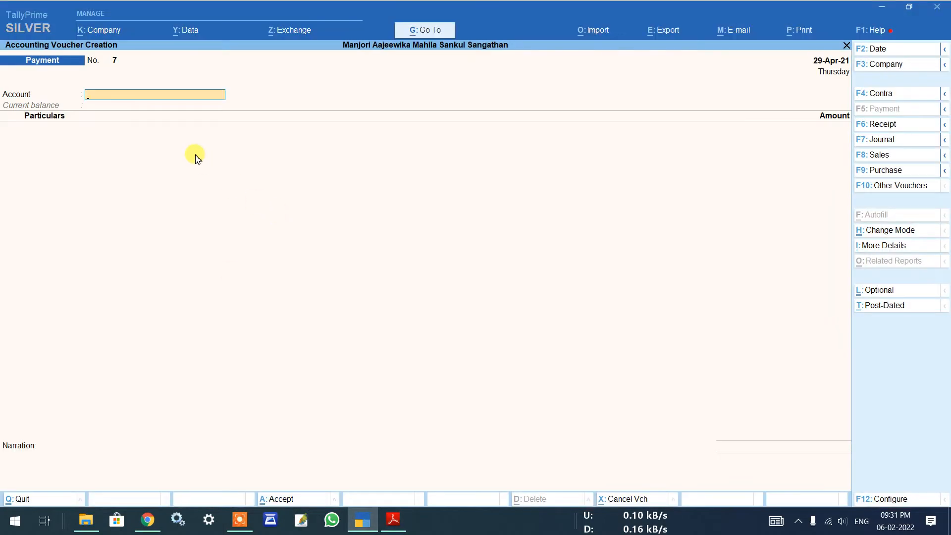
{"action": "key", "text": "Down"}
{"action": "key", "text": "Down"}
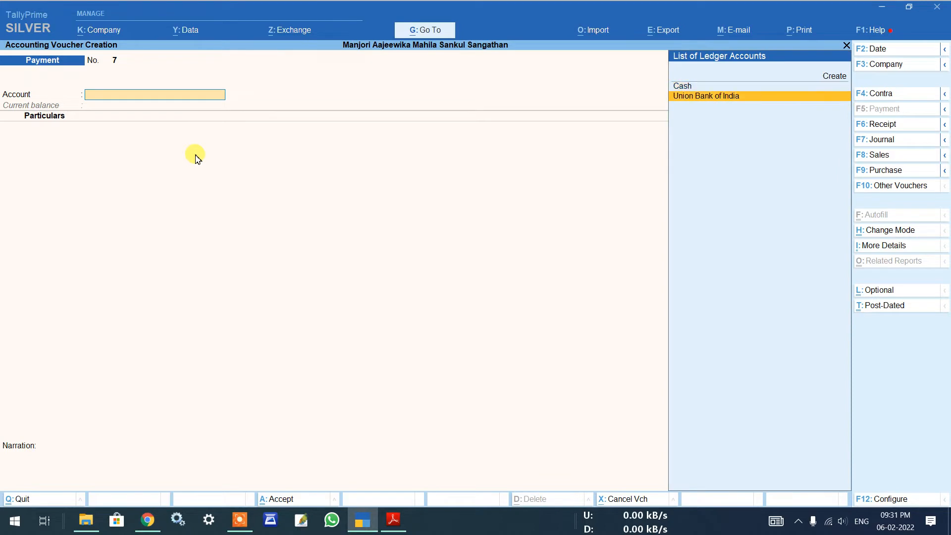
{"action": "key", "text": "Return"}
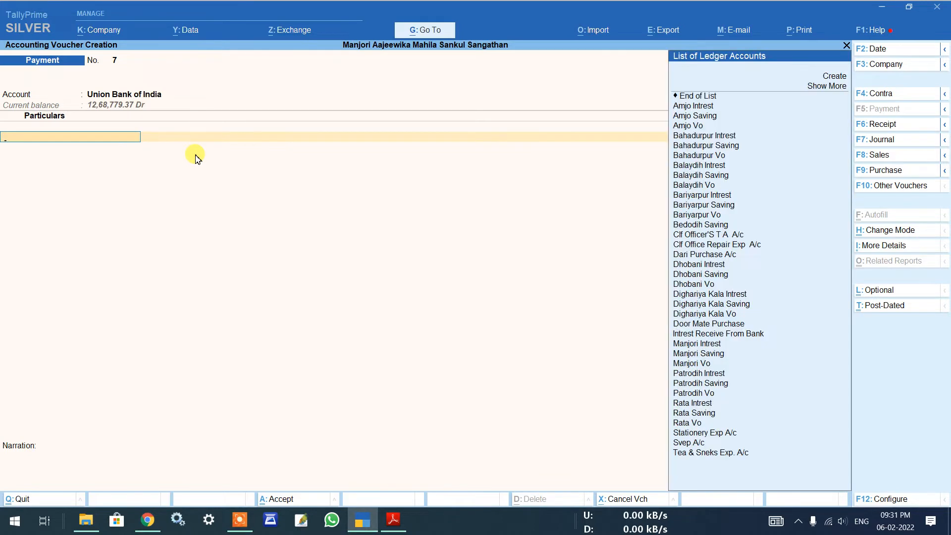
Add Svep A/c to the particulars with an amount of 26,770 and end the list of particulars
{"action": "key", "text": "Down"}
{"action": "key", "text": "Down"}
{"action": "key", "text": "Down"}
{"action": "key", "text": "Down"}
{"action": "key", "text": "Down"}
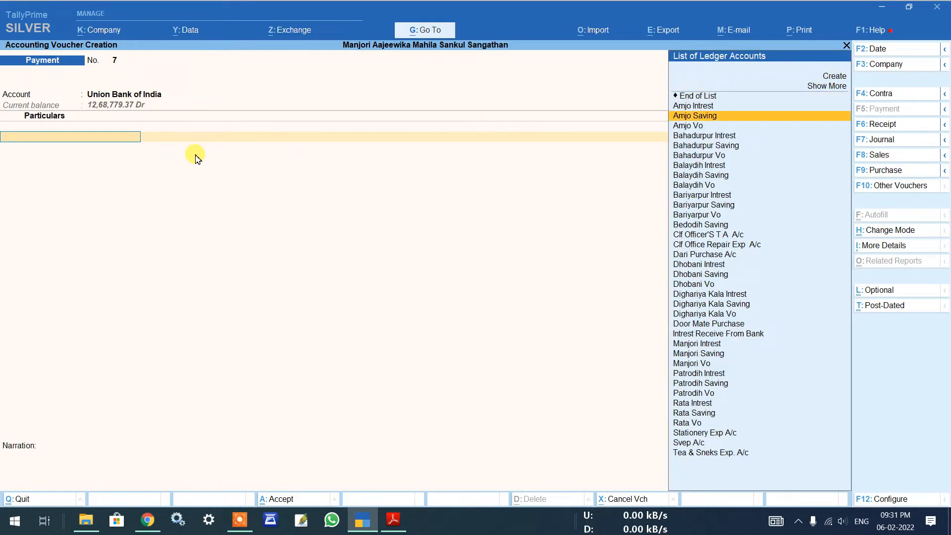
{"action": "key", "text": "Down"}
{"action": "key", "text": "Down"}
{"action": "key", "text": "Down"}
{"action": "key", "text": "Down"}
{"action": "key", "text": "Down"}
{"action": "key", "text": "Down"}
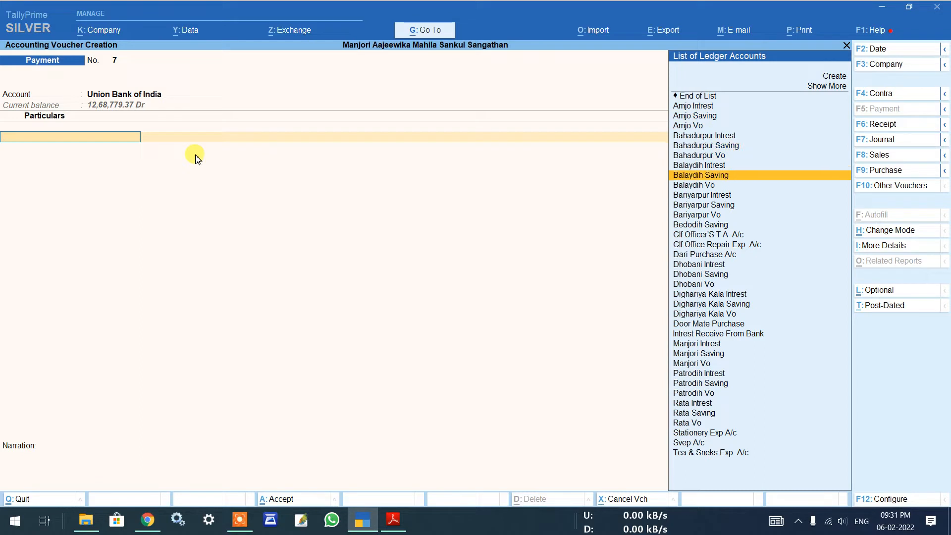
{"action": "key", "text": "Down"}
{"action": "key", "text": "Down"}
{"action": "key", "text": "Down"}
{"action": "key", "text": "Down"}
{"action": "key", "text": "Down"}
{"action": "key", "text": "Down"}
{"action": "key", "text": "Down"}
{"action": "key", "text": "Down"}
{"action": "key", "text": "Down"}
{"action": "key", "text": "Down"}
{"action": "key", "text": "Down"}
{"action": "key", "text": "Down"}
{"action": "key", "text": "Down"}
{"action": "key", "text": "Down"}
{"action": "key", "text": "Down"}
{"action": "key", "text": "Down"}
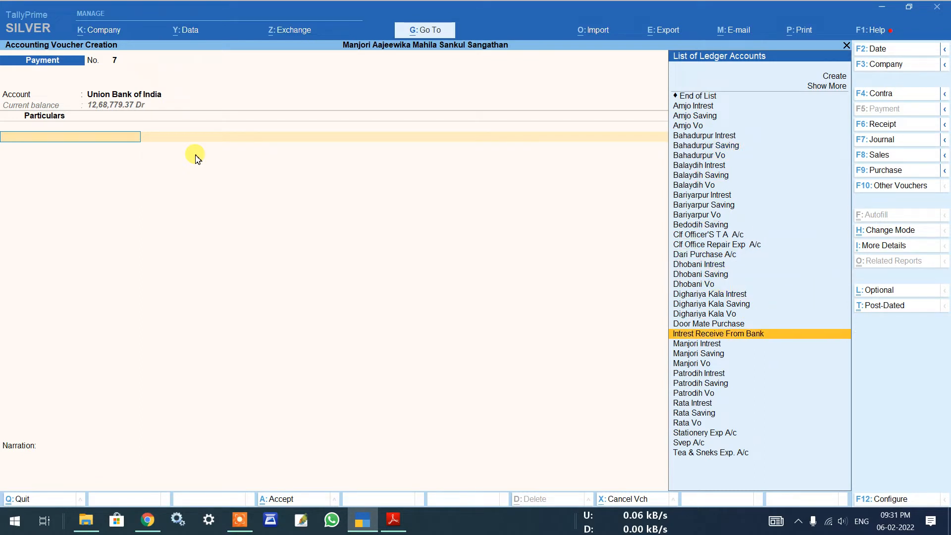
{"action": "key", "text": "Down"}
{"action": "key", "text": "Down"}
{"action": "key", "text": "Down"}
{"action": "key", "text": "Down"}
{"action": "key", "text": "Down"}
{"action": "key", "text": "Down"}
{"action": "key", "text": "Down"}
{"action": "key", "text": "Down"}
{"action": "key", "text": "Down"}
{"action": "key", "text": "Down"}
{"action": "key", "text": "Down"}
{"action": "key", "text": "Down"}
{"action": "key", "text": "Up"}
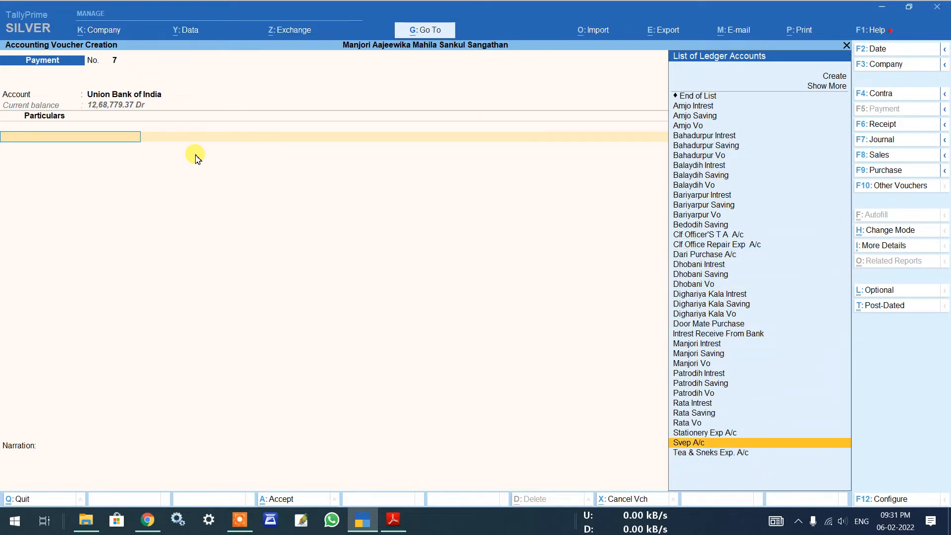
{"action": "key", "text": "Return"}
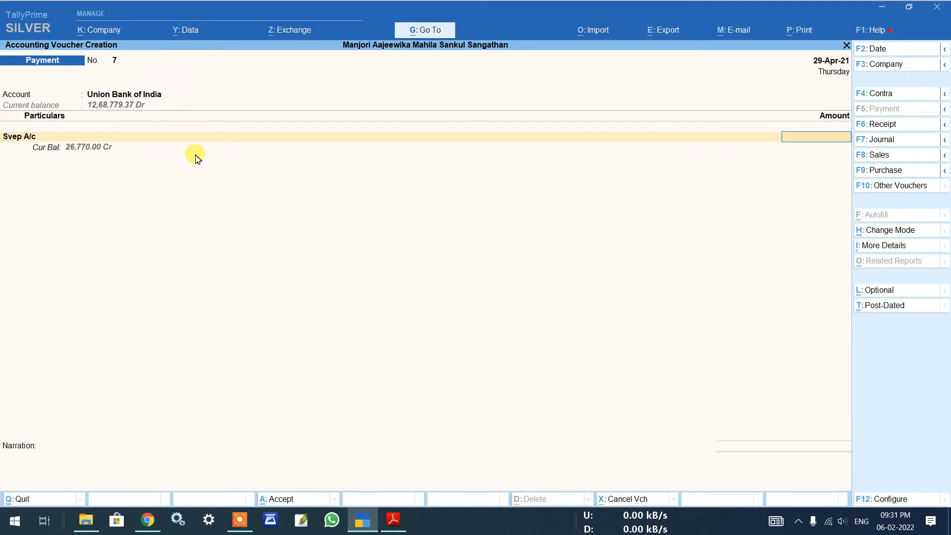
{"action": "type", "text": "26,"}
{"action": "type", "text": "770"}
{"action": "key", "text": "Return"}
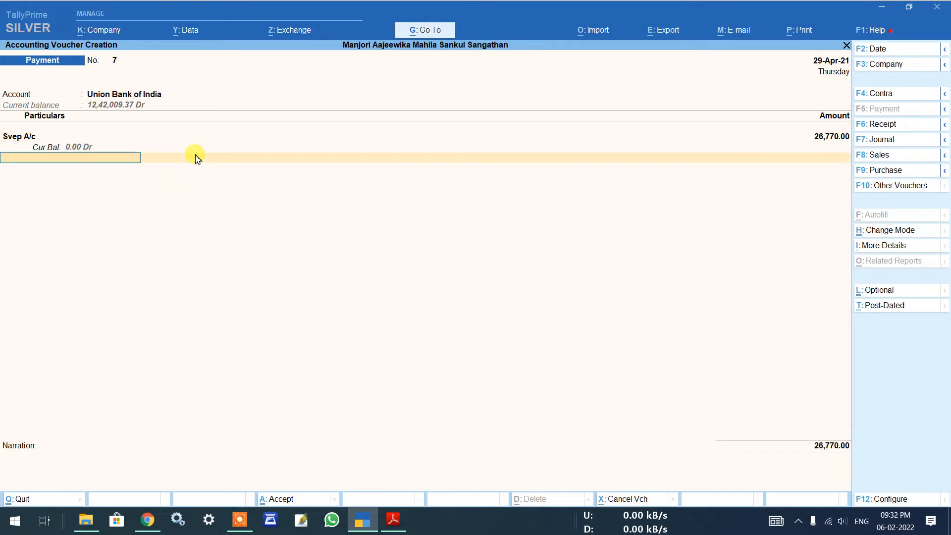
{"action": "key", "text": "Return"}
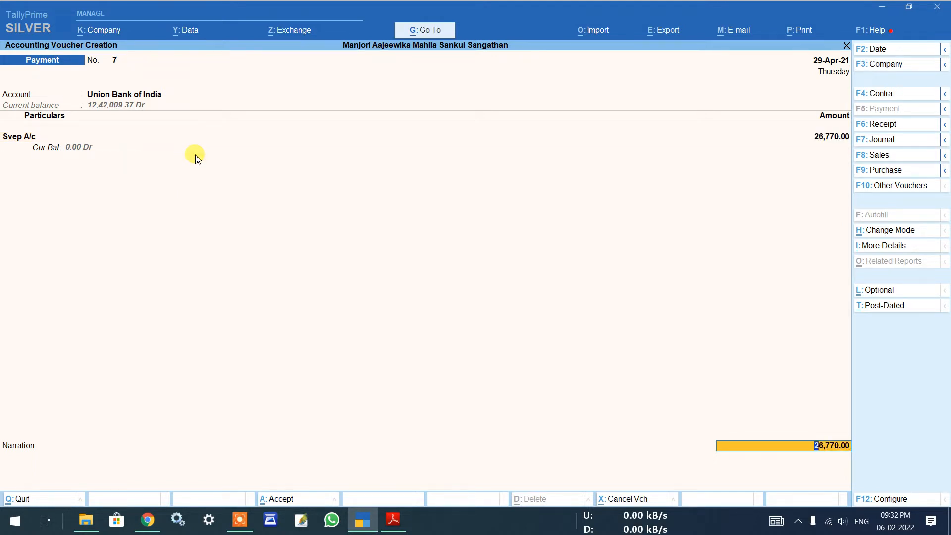
Allocate the bank payment to cheque number 2017534 dated 29-Apr-21 with no cheque range, and save the voucher without a narration
{"action": "key", "text": "Return"}
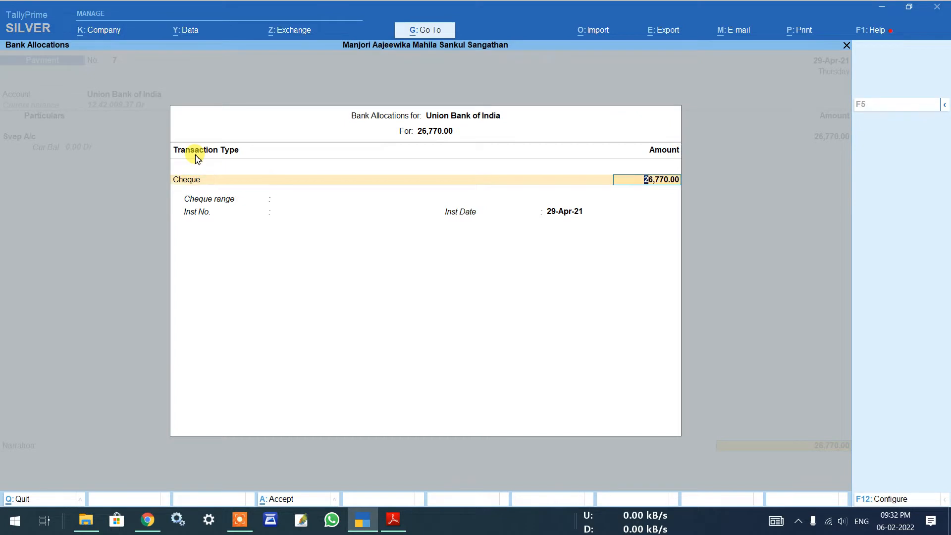
{"action": "key", "text": "Return"}
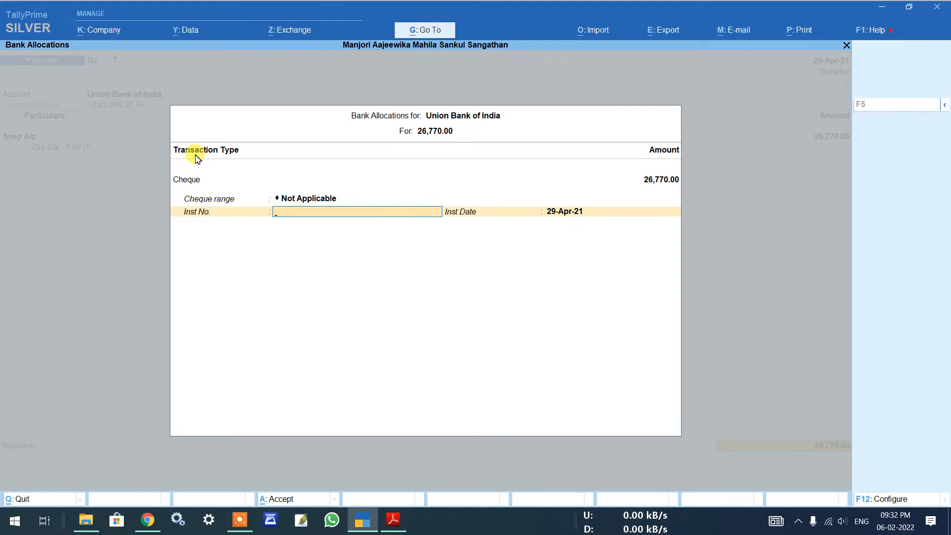
{"action": "type", "text": "2017534"}
{"action": "key", "text": "Return"}
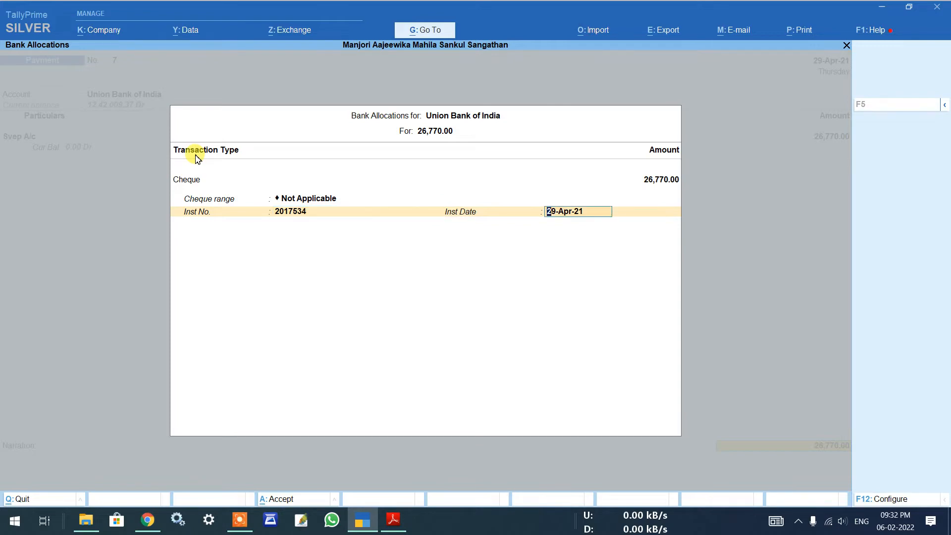
{"action": "key", "text": "Return"}
{"action": "key", "text": "Return"}
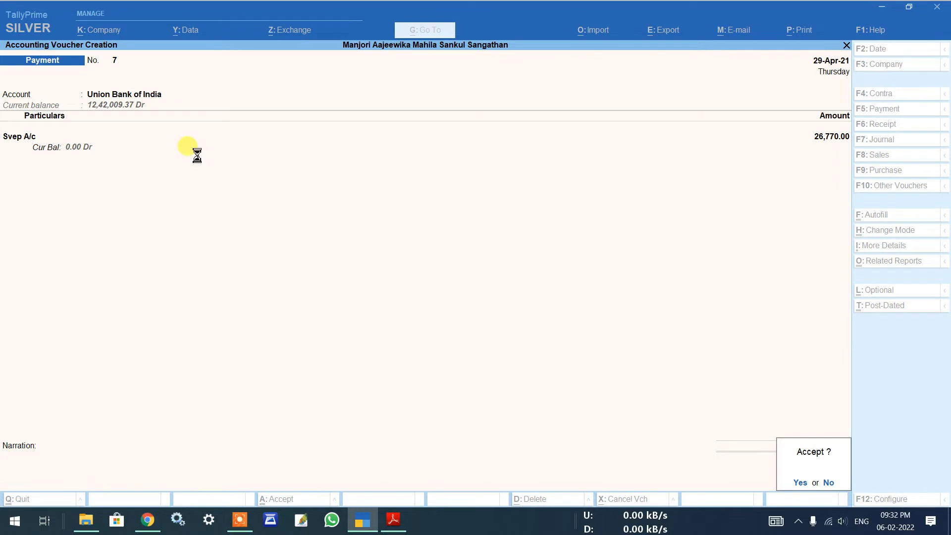
{"action": "key", "text": "Return"}
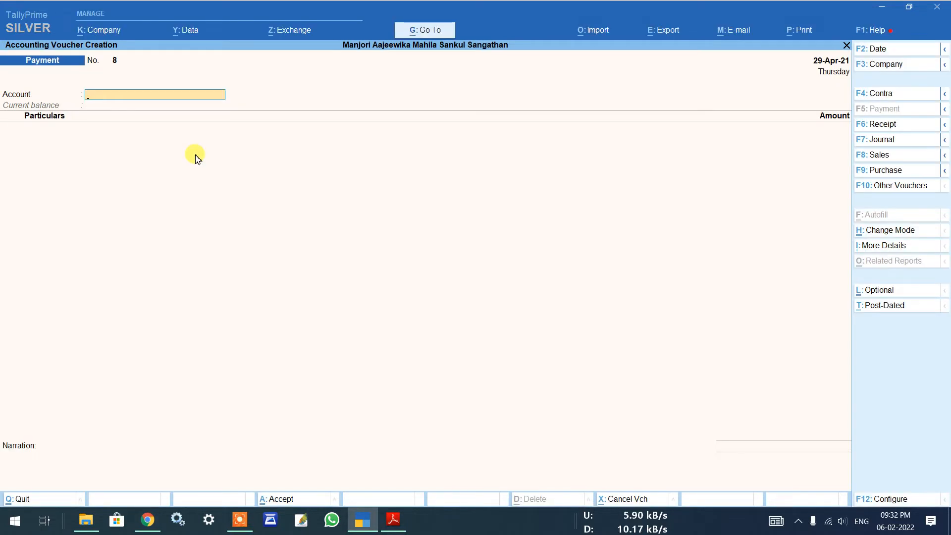
Check the V.O cheque return entry below the SVEP payment in the cash book PDF, and return to TallyPrime
{"action": "left_click", "coordinate": [393, 520]}
{"action": "scroll", "coordinate": [436, 344], "scroll_direction": "down", "scroll_amount": 3}
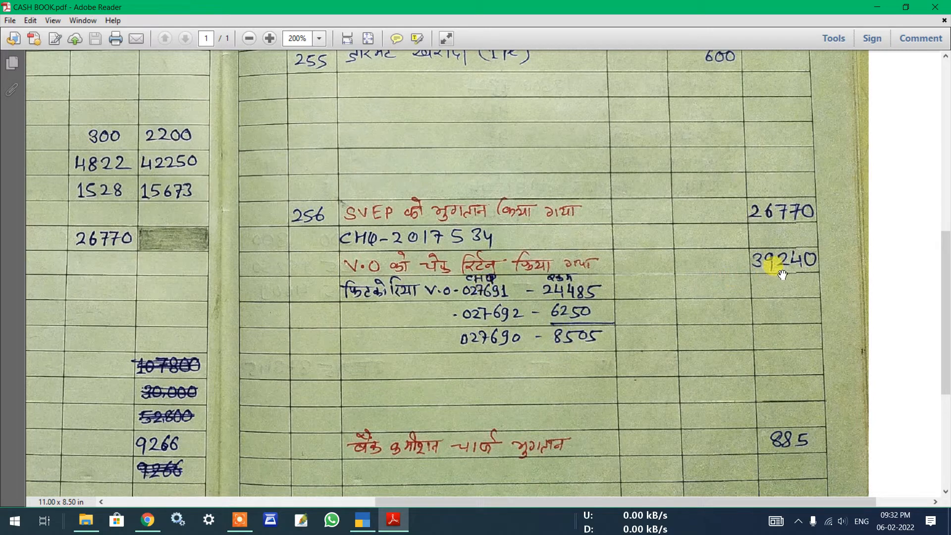
{"action": "key", "text": "alt+Tab"}
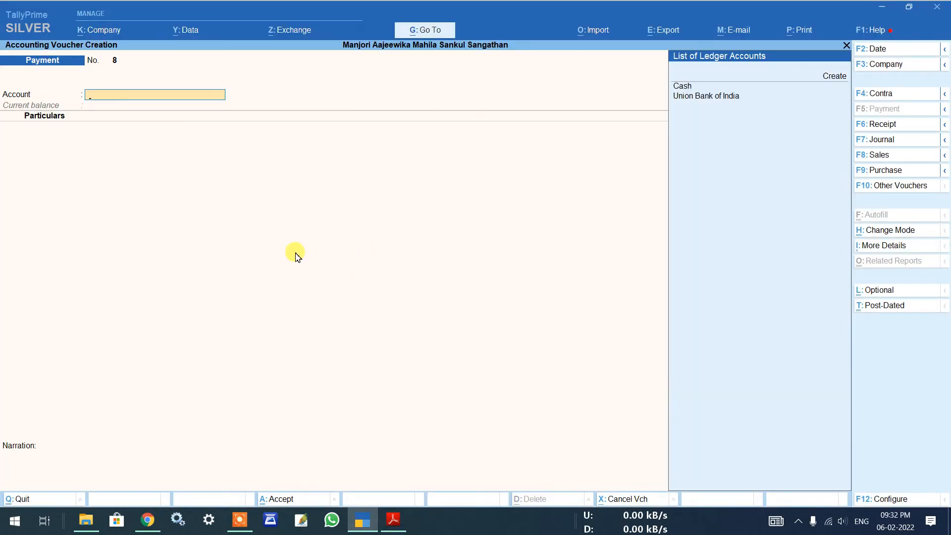
Set Union Bank of India as the paying account of payment voucher 8
{"action": "key", "text": "Up"}
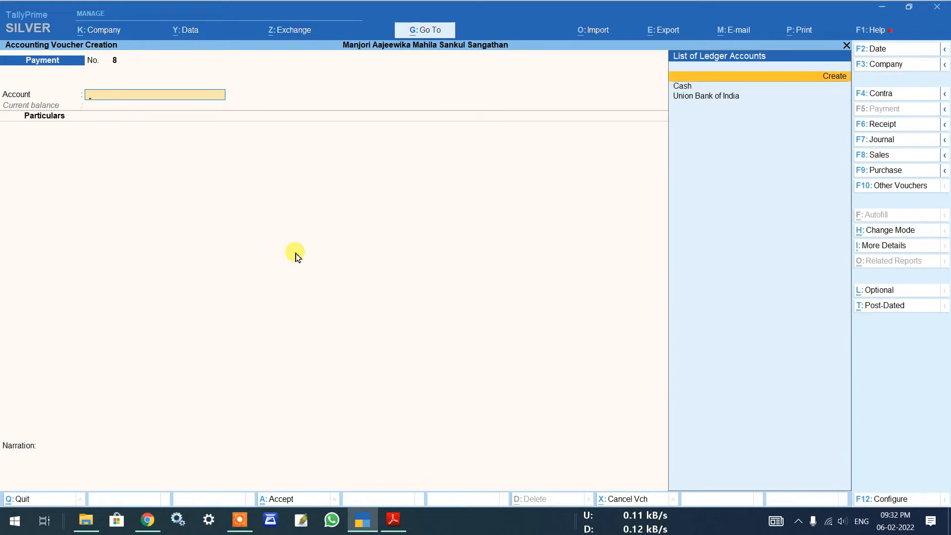
{"action": "key", "text": "Down"}
{"action": "key", "text": "Down"}
{"action": "key", "text": "Return"}
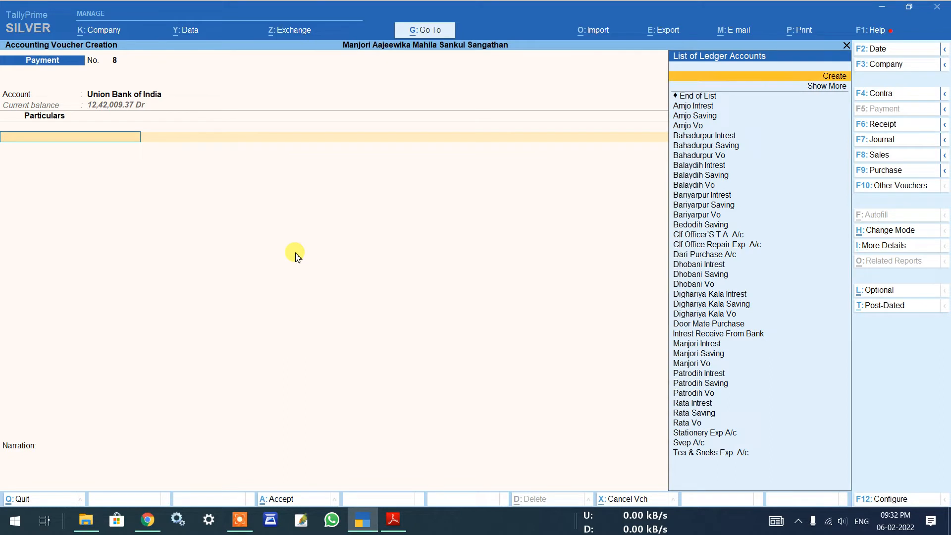
Start a new ledger from the voucher's particulars and name it Fitkoriya Vo Cheque A/c without an alias
{"action": "key", "text": "Return"}
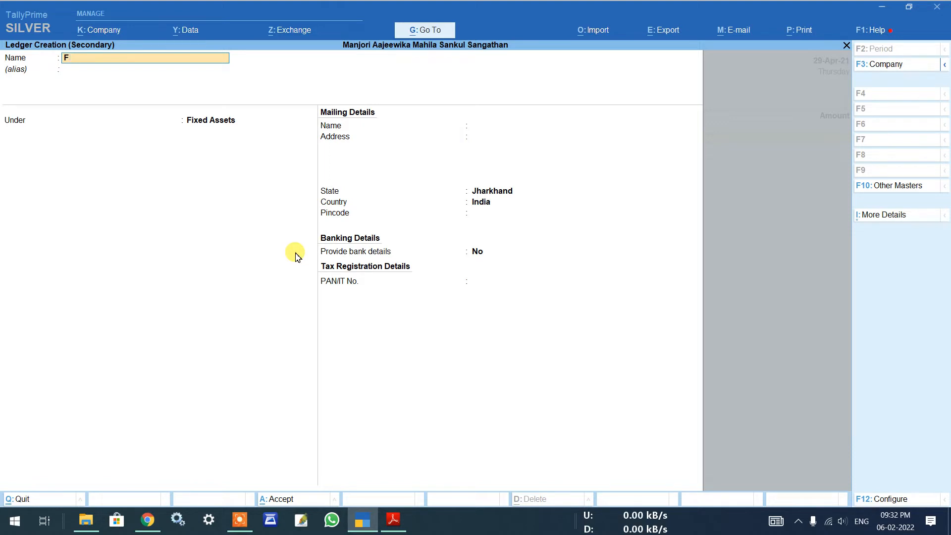
{"action": "type", "text": "Fitkoriya Vo Cheque"}
{"action": "key", "text": "BackSpace"}
{"action": "key", "text": "BackSpace"}
{"action": "type", "text": "a"}
{"action": "key", "text": "BackSpace"}
{"action": "type", "text": "A/c"}
{"action": "key", "text": "Return"}
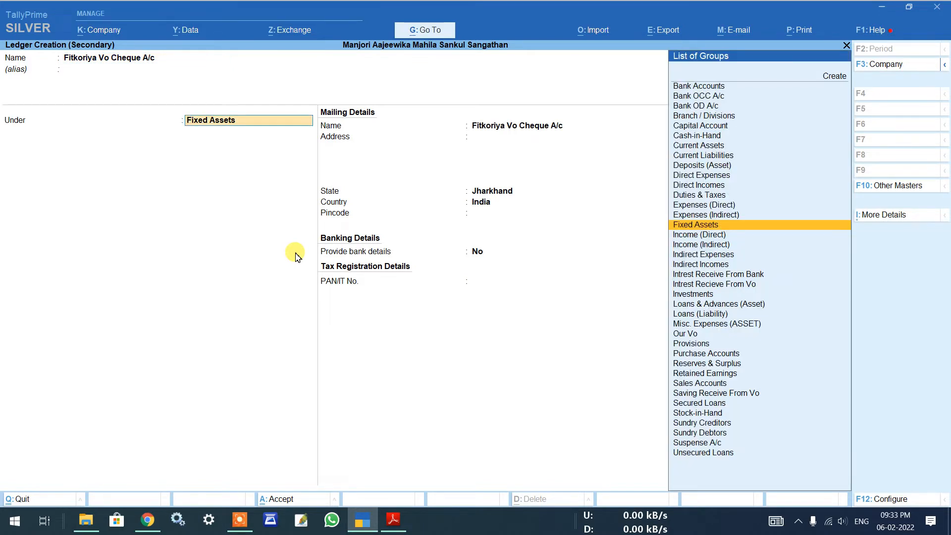
Place the Fitkoriya Vo Cheque A/c ledger under Current Assets and save it
{"action": "type", "text": "Cu"}
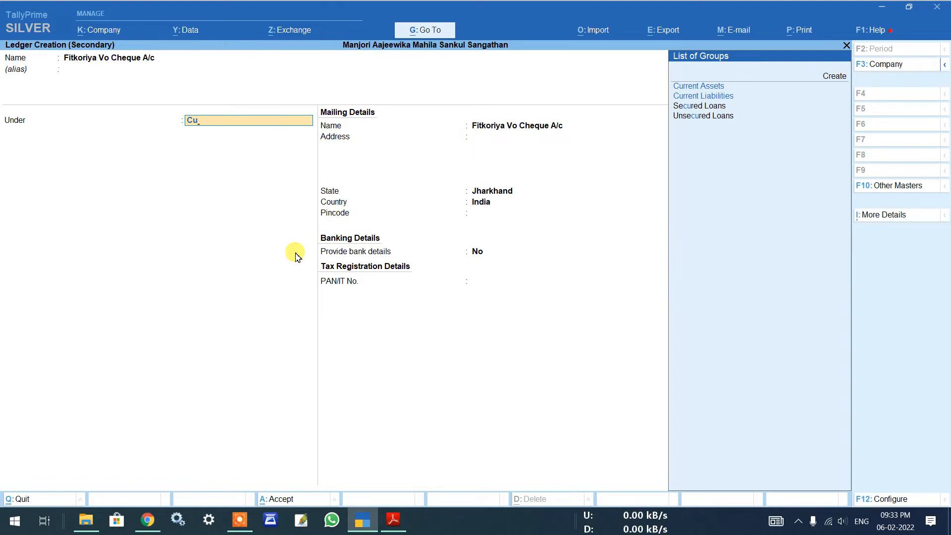
{"action": "key", "text": "Down"}
{"action": "key", "text": "Down"}
{"action": "key", "text": "Up"}
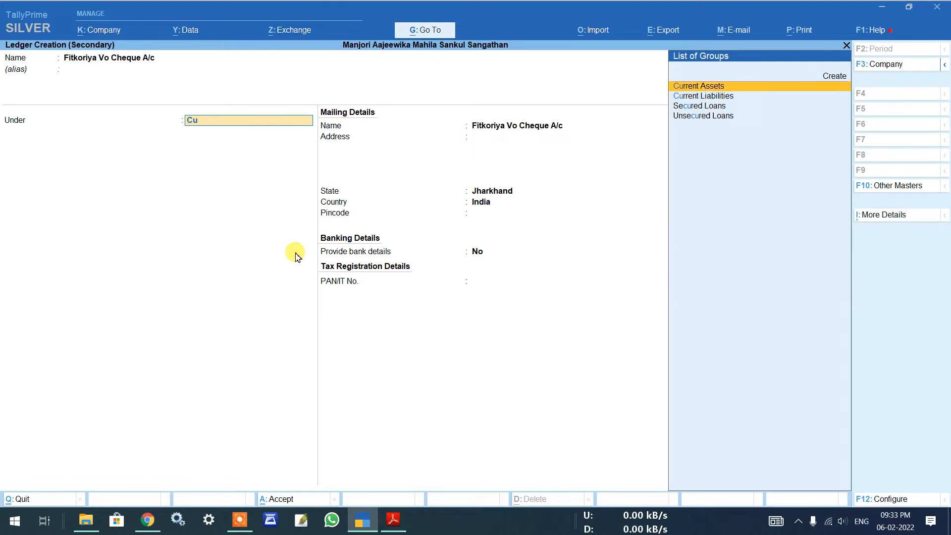
{"action": "key", "text": "Return"}
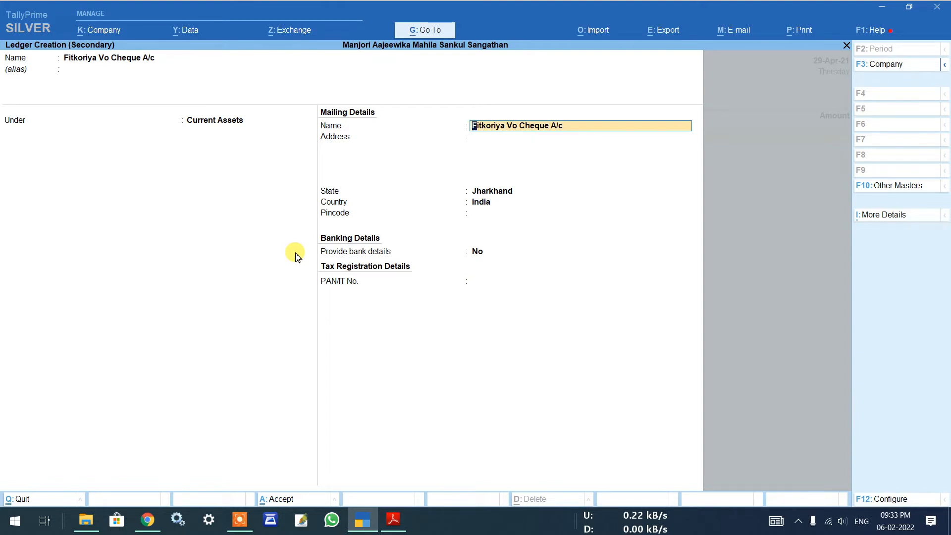
{"action": "key", "text": "ctrl"}
{"action": "key", "text": "ctrl+a"}
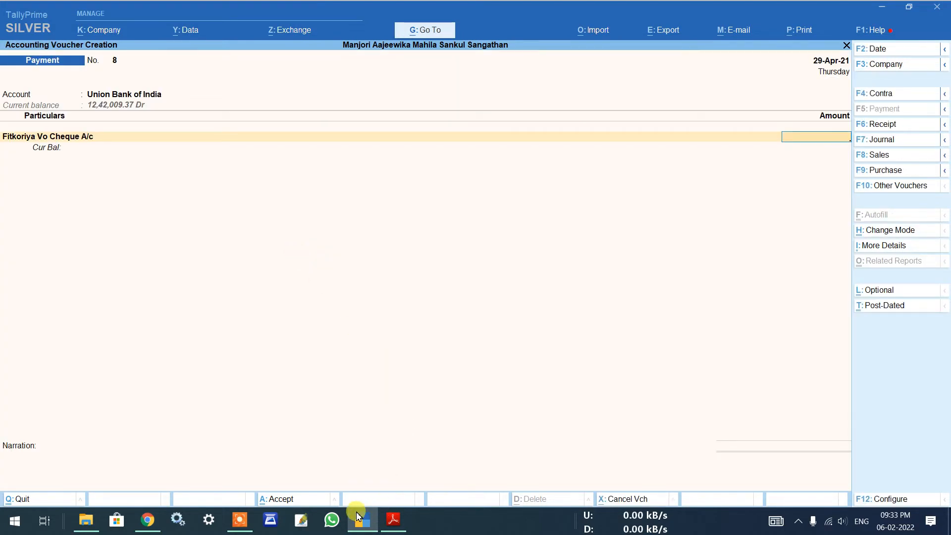
Check the V.O cheque return amount in the cash book PDF, enter 39,240 for Fitkoriya Vo Cheque A/c, and end the list of particulars
{"action": "left_click", "coordinate": [393, 519]}
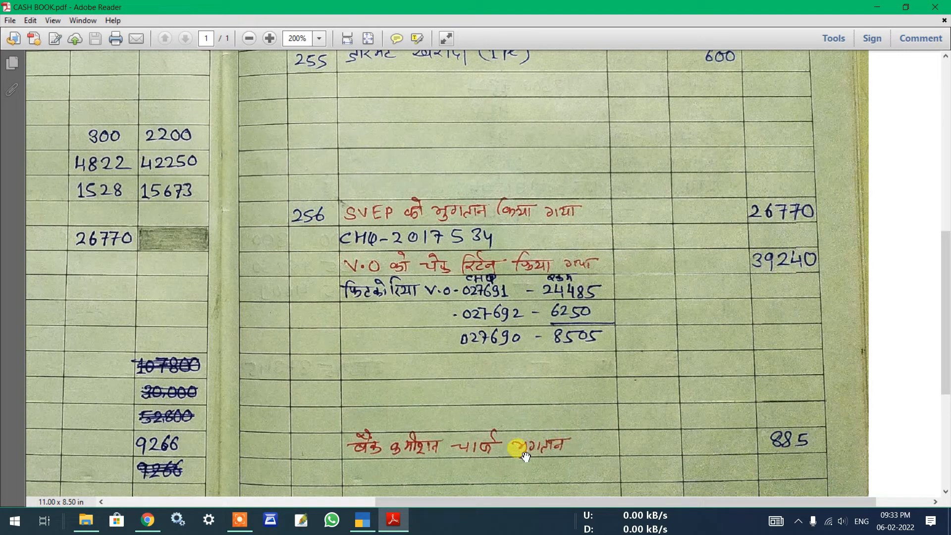
{"action": "left_click", "coordinate": [369, 529]}
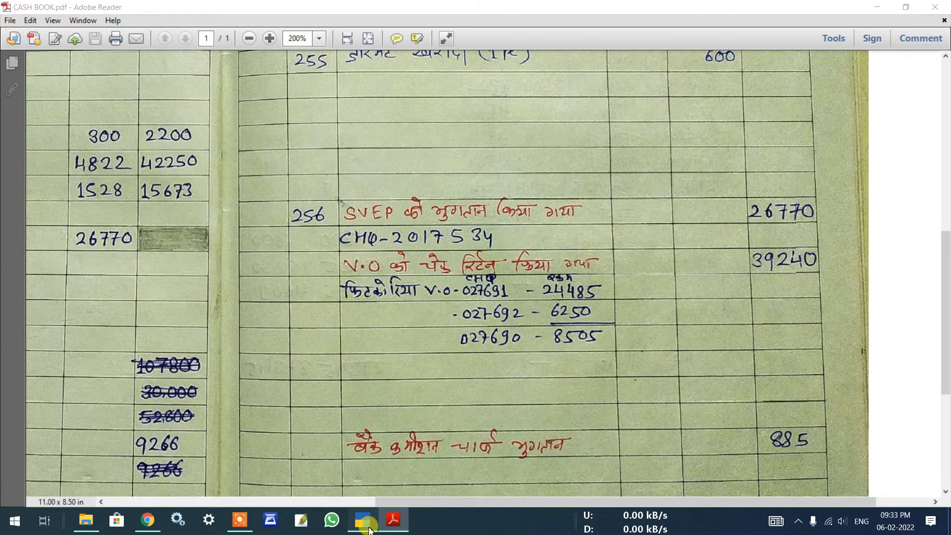
{"action": "type", "text": "39,2"}
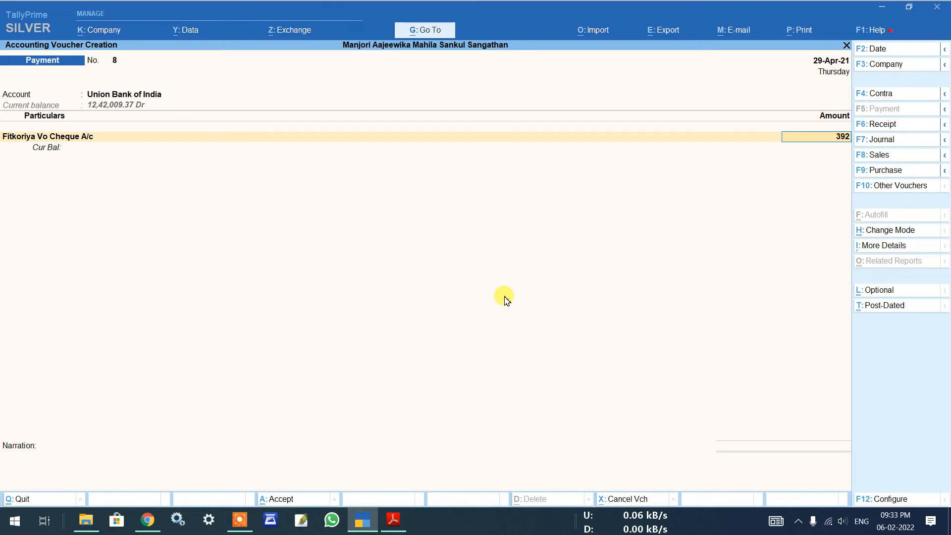
{"action": "type", "text": "40"}
{"action": "key", "text": "Return"}
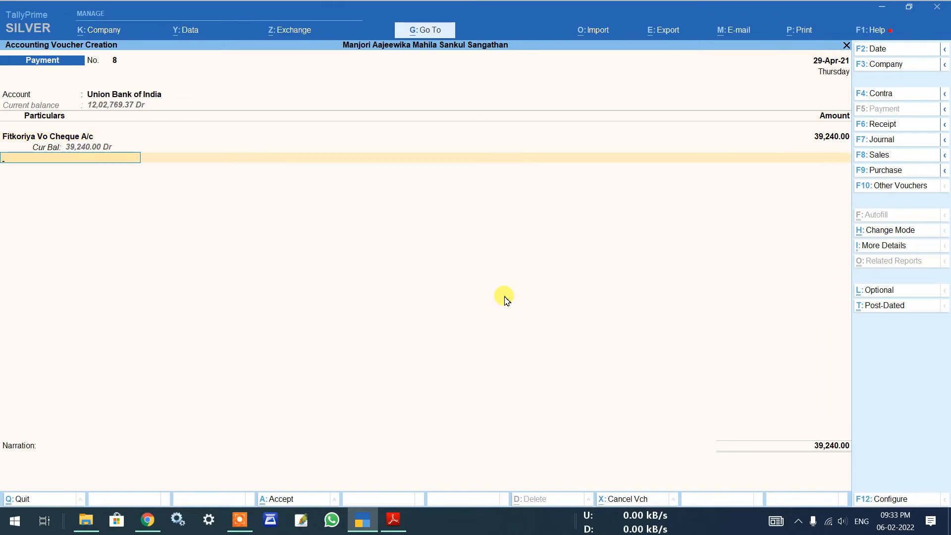
{"action": "key", "text": "Return"}
{"action": "key", "text": "Return"}
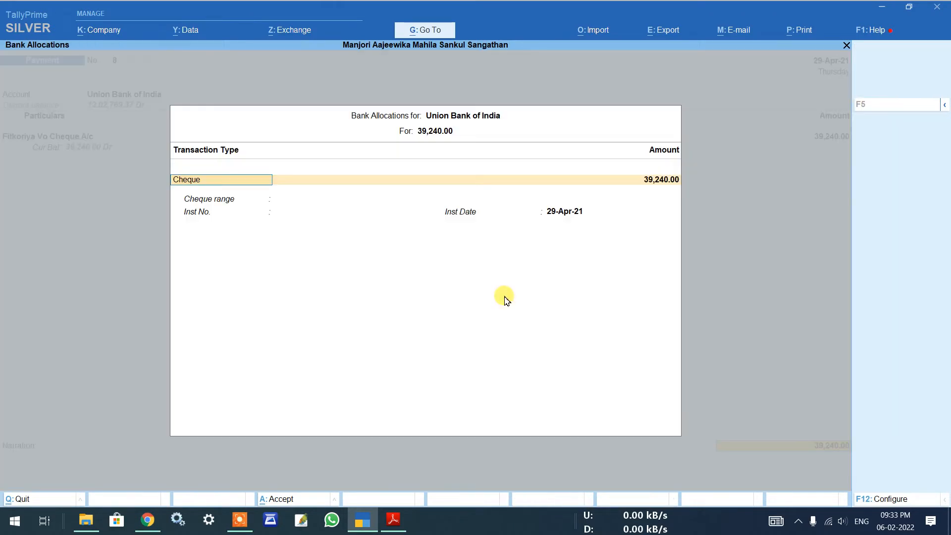
Allocate the cheque with no cheque range, instrument number "fitkoriya vo ko cheque return kiya gaya" and date 29-Apr-21, and save the voucher without a narration
{"action": "key", "text": "Return"}
{"action": "key", "text": "Return"}
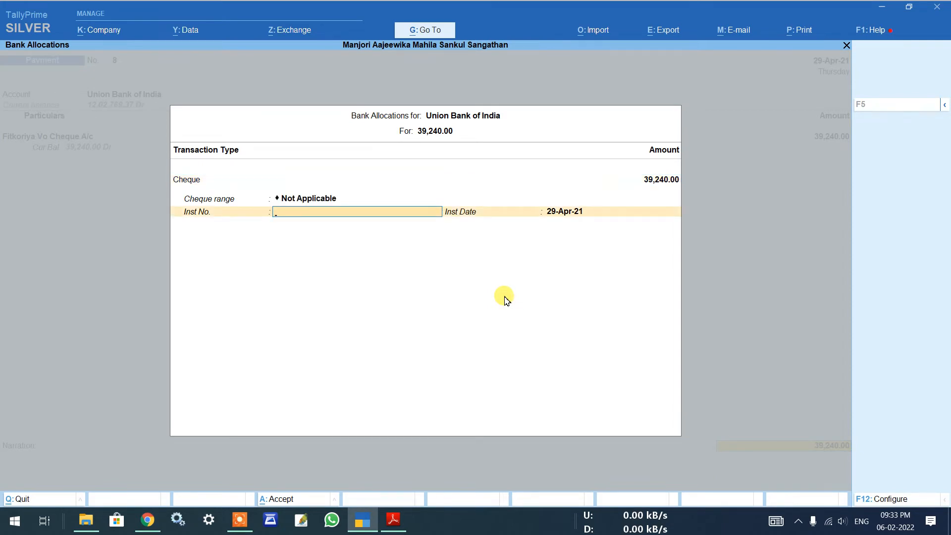
{"action": "type", "text": "fotkoriya vo vo"}
{"action": "key", "text": "BackSpace"}
{"action": "type", "text": "ko cheque return kiya gaya"}
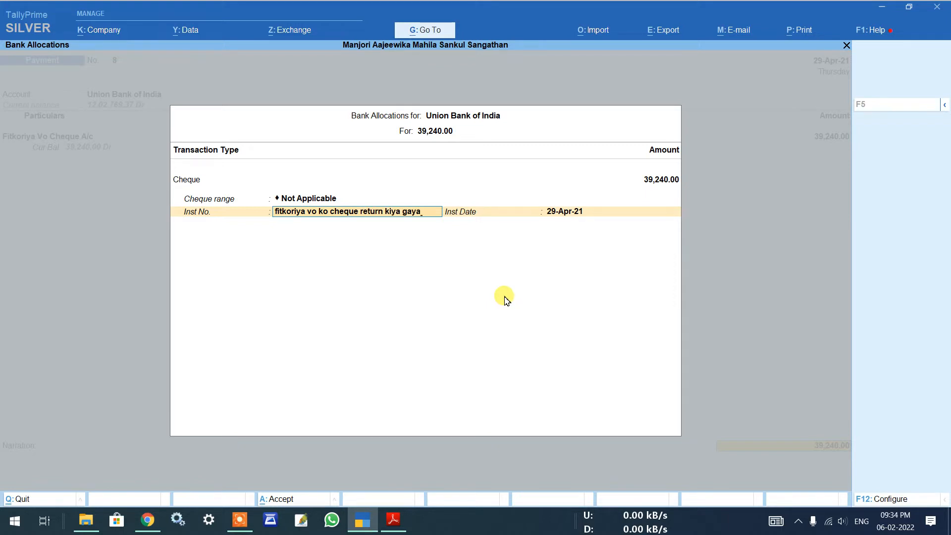
{"action": "key", "text": "Return"}
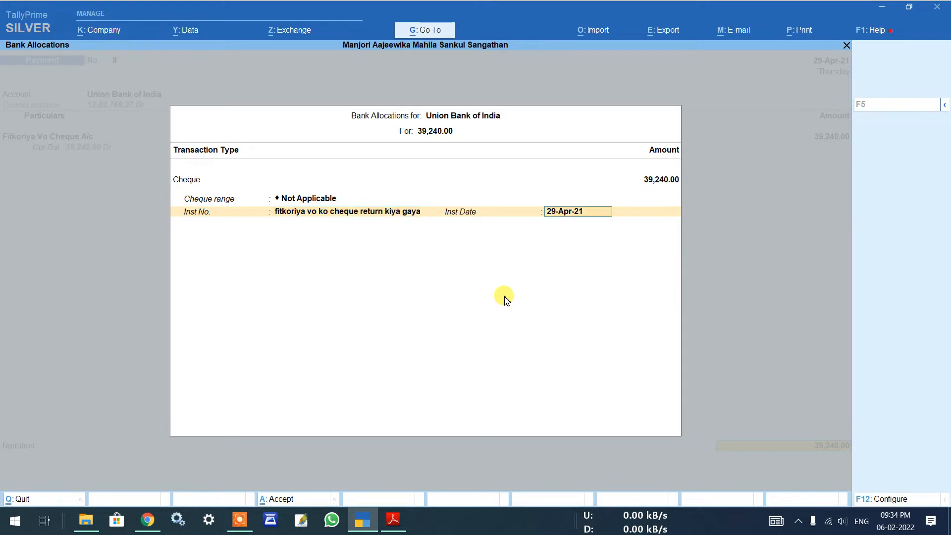
{"action": "key", "text": "Return"}
{"action": "key", "text": "Return"}
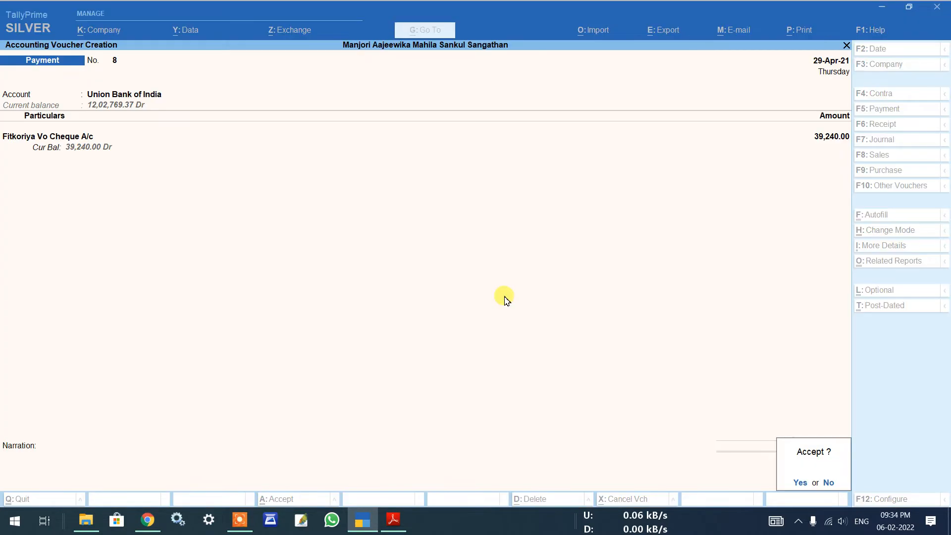
{"action": "key", "text": "Return"}
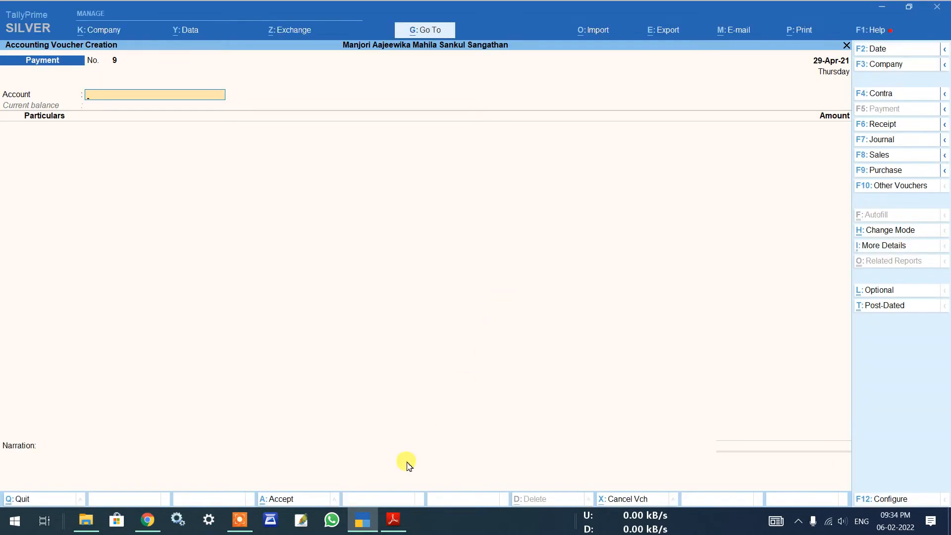
Examine the bank commission charge entry and the closing rows on the payment side of the cash book PDF
{"action": "left_click", "coordinate": [363, 520]}
{"action": "scroll", "coordinate": [446, 416], "scroll_direction": "down", "scroll_amount": 3}
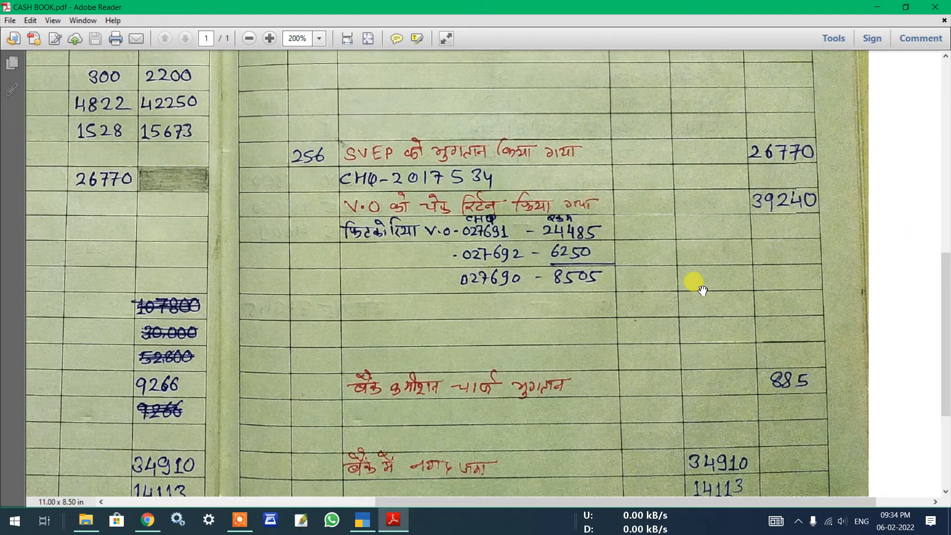
{"action": "scroll", "coordinate": [441, 311], "scroll_direction": "down", "scroll_amount": 3}
{"action": "scroll", "coordinate": [441, 310], "scroll_direction": "down", "scroll_amount": 6}
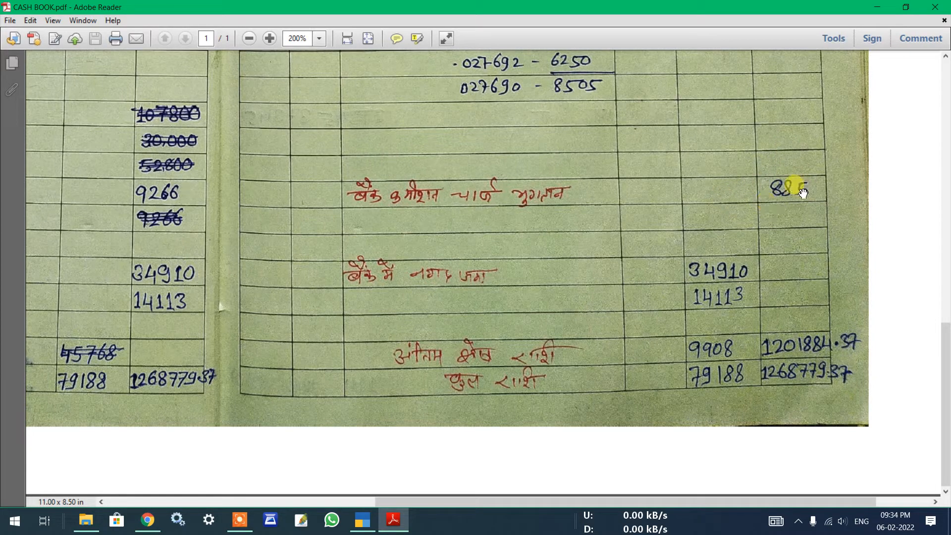
Switch back to TallyPrime and set Union Bank of India as the paying account of payment voucher 9
{"action": "left_click", "coordinate": [360, 529]}
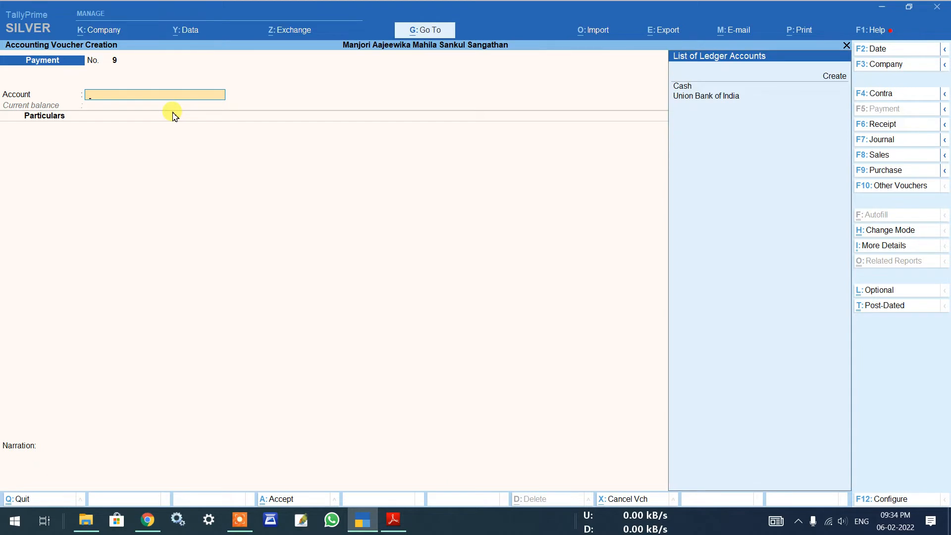
{"action": "key", "text": "Down"}
{"action": "key", "text": "Return"}
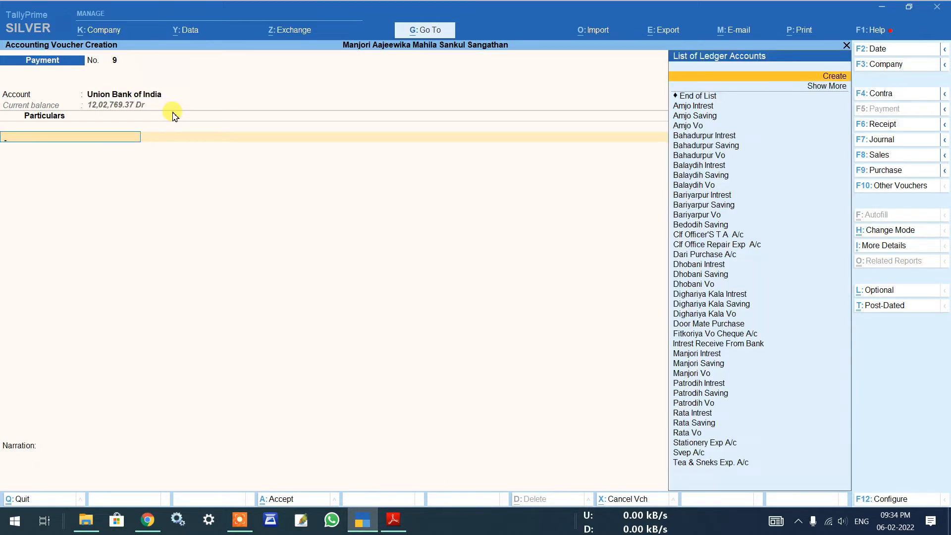
Start a new ledger from the particulars and name it Bank Charges Payment A/c without an alias
{"action": "key", "text": "Return"}
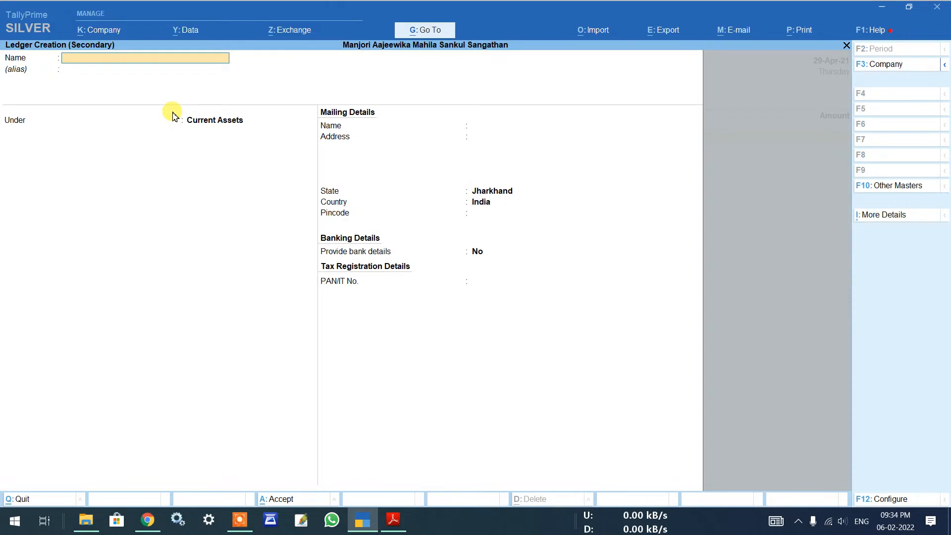
{"action": "type", "text": "Bank"}
{"action": "key", "text": "BackSpace"}
{"action": "key", "text": "BackSpace"}
{"action": "type", "text": "Charge"}
{"action": "type", "text": "ayment A/c"}
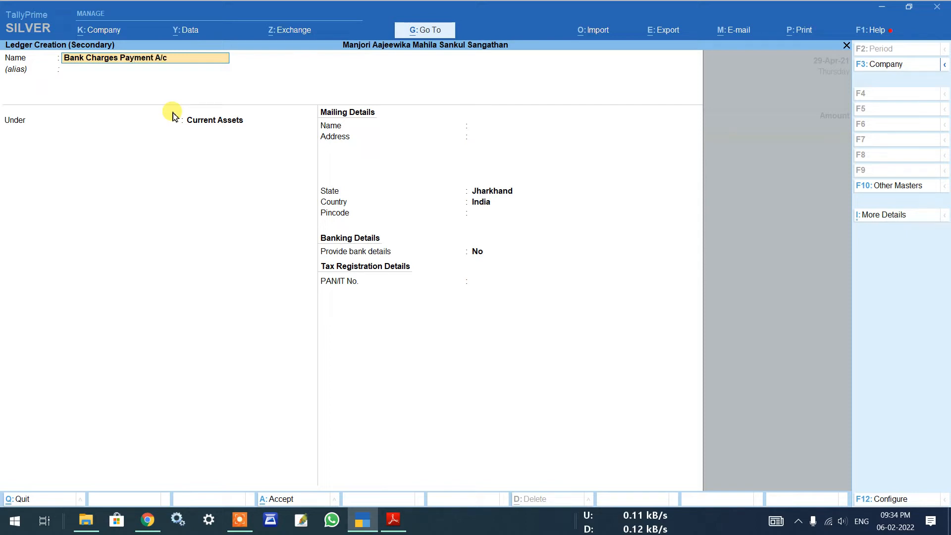
{"action": "key", "text": "Return"}
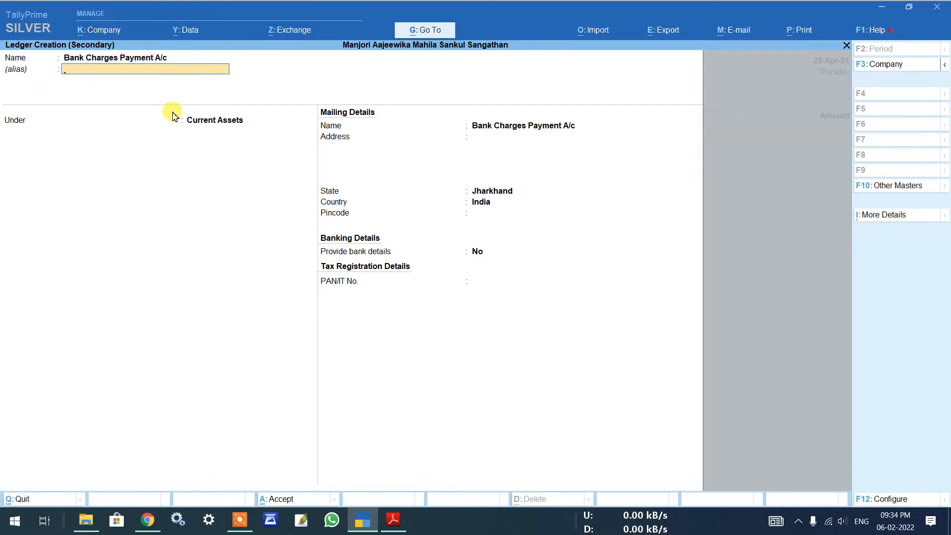
{"action": "key", "text": "Return"}
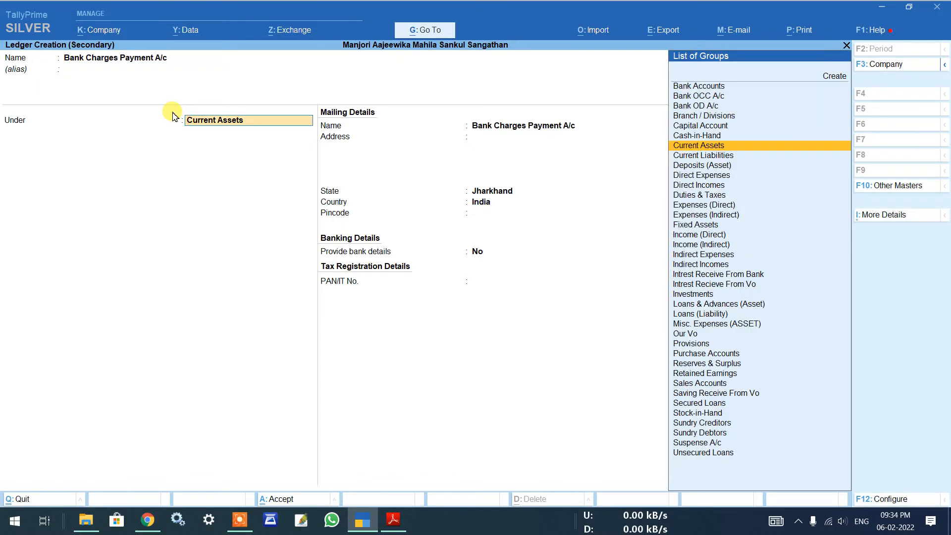
Place the Bank Charges Payment A/c ledger under Indirect Expenses with ledger type Not Applicable, and save it
{"action": "type", "text": "Ex"}
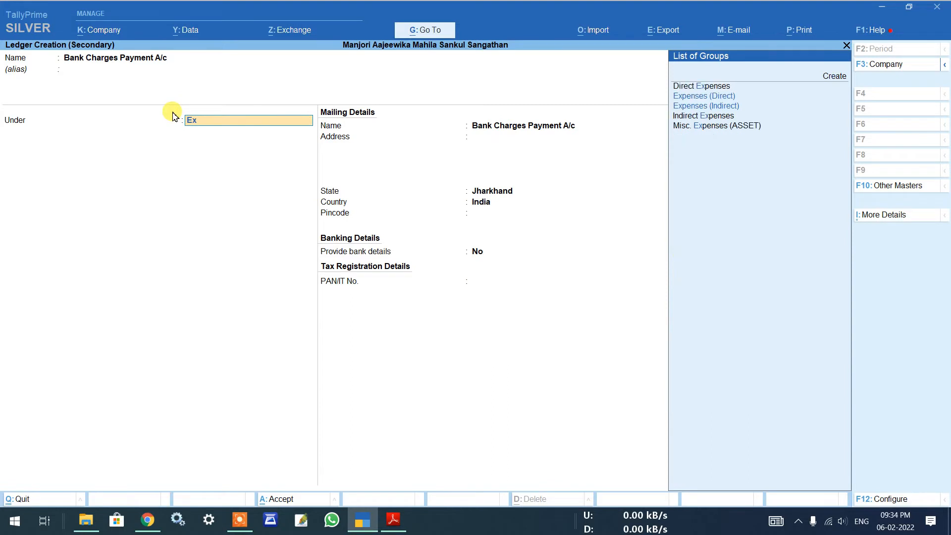
{"action": "key", "text": "Down"}
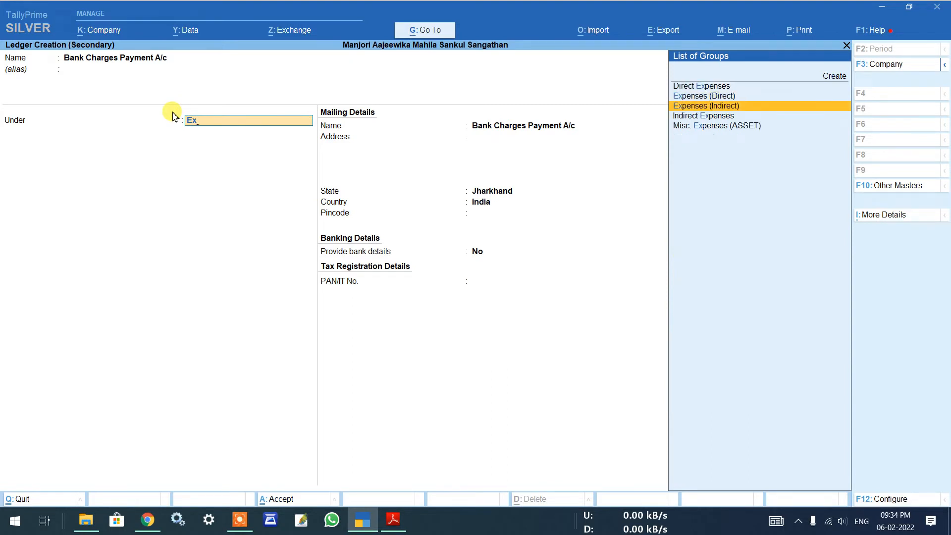
{"action": "key", "text": "Up"}
{"action": "key", "text": "Down"}
{"action": "key", "text": "Down"}
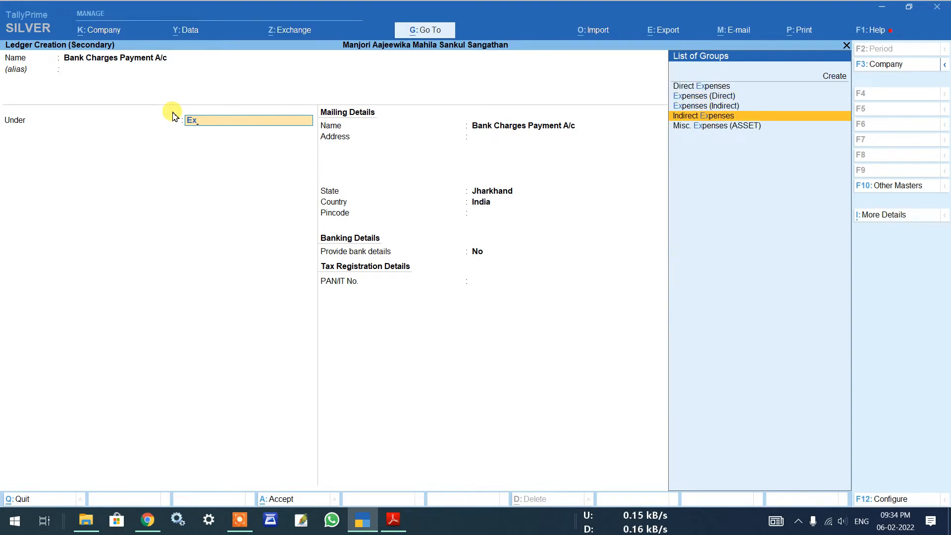
{"action": "key", "text": "Return"}
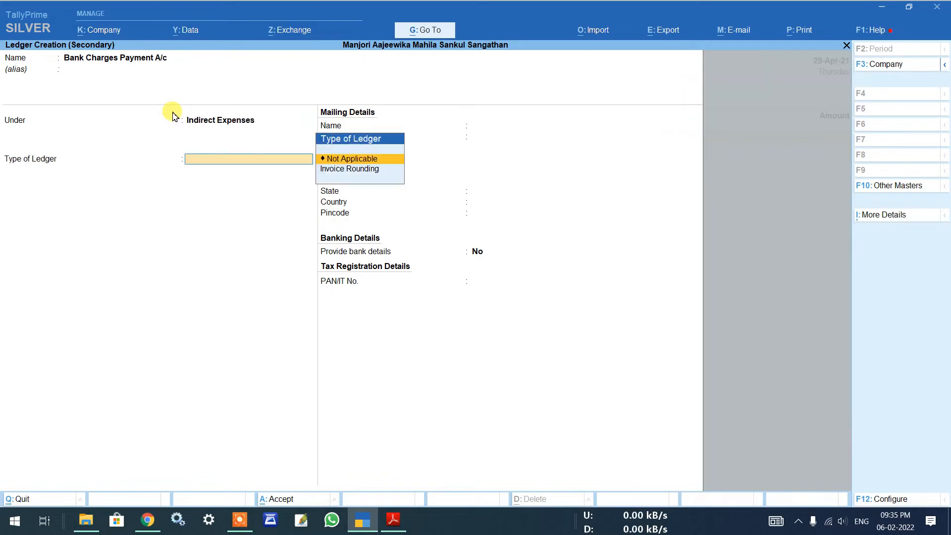
{"action": "key", "text": "Return"}
{"action": "key", "text": "Return"}
{"action": "key", "text": "Return"}
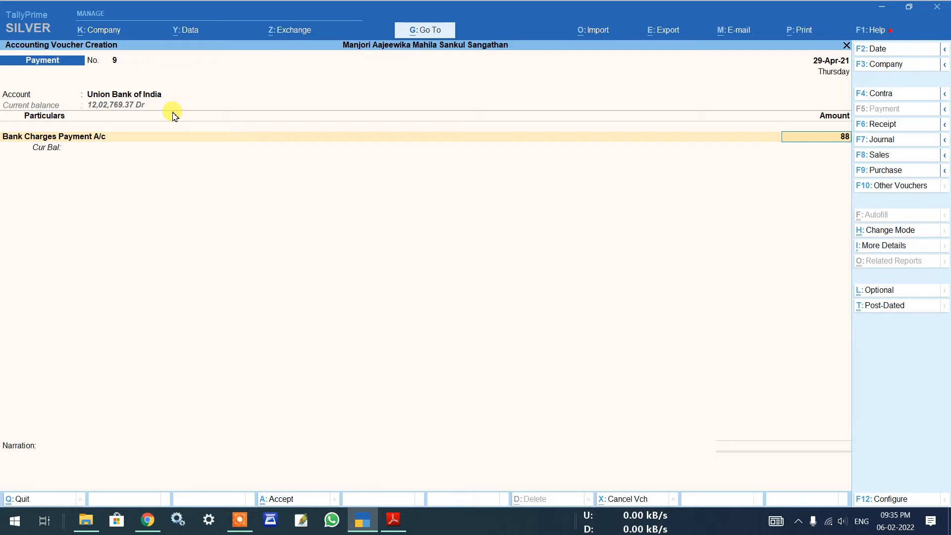
Enter 885 as the amount for Bank Charges Payment A/c, end the list of particulars, and keep Cheque as the transaction type
{"action": "key", "text": "Return"}
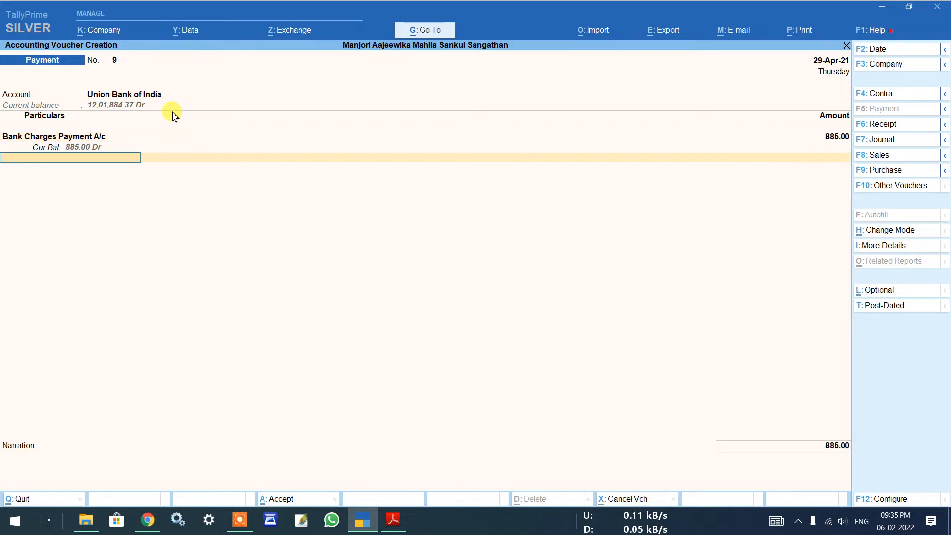
{"action": "key", "text": "Return"}
{"action": "key", "text": "Return"}
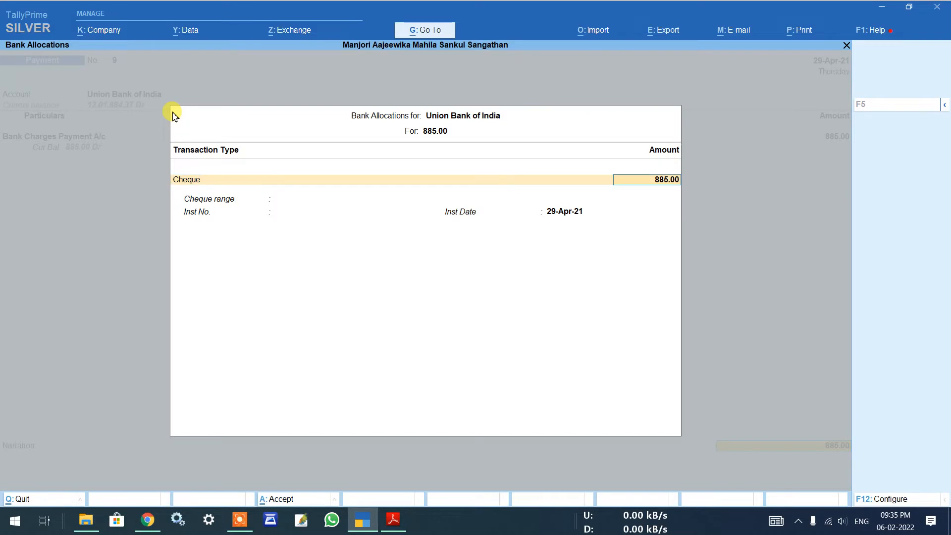
Enter bank service charge as the cheque's instrument number, keep the instrument date 29-Apr-21, and save payment voucher 9
{"action": "key", "text": "Return"}
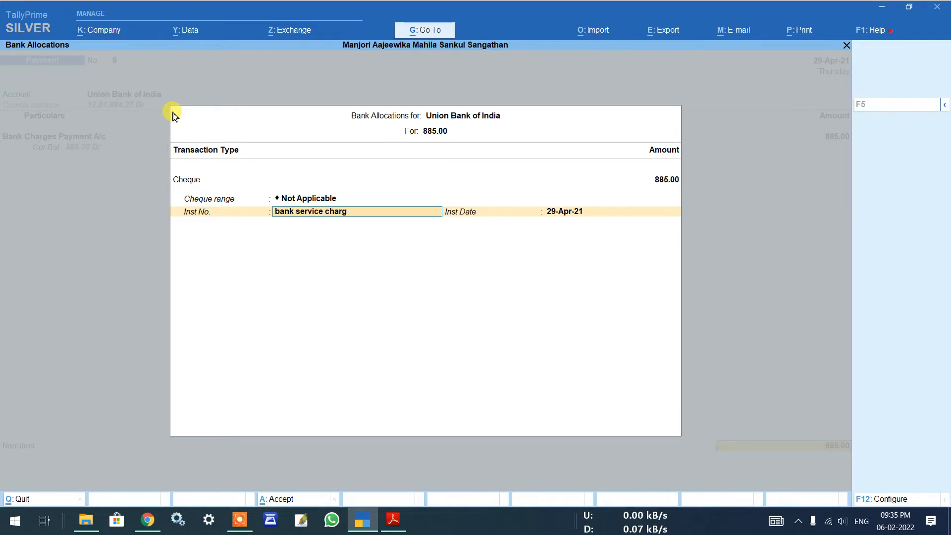
{"action": "key", "text": "Return"}
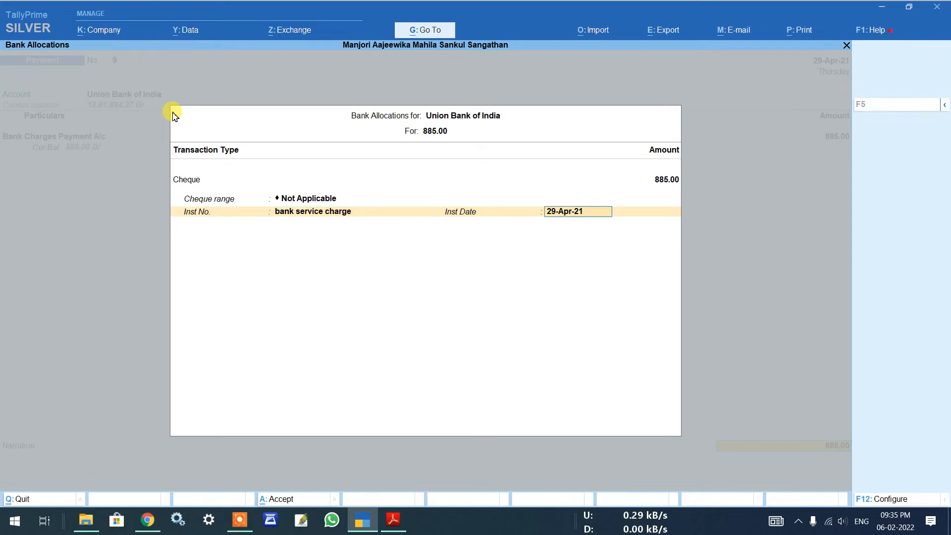
{"action": "key", "text": "Return"}
{"action": "key", "text": "Return"}
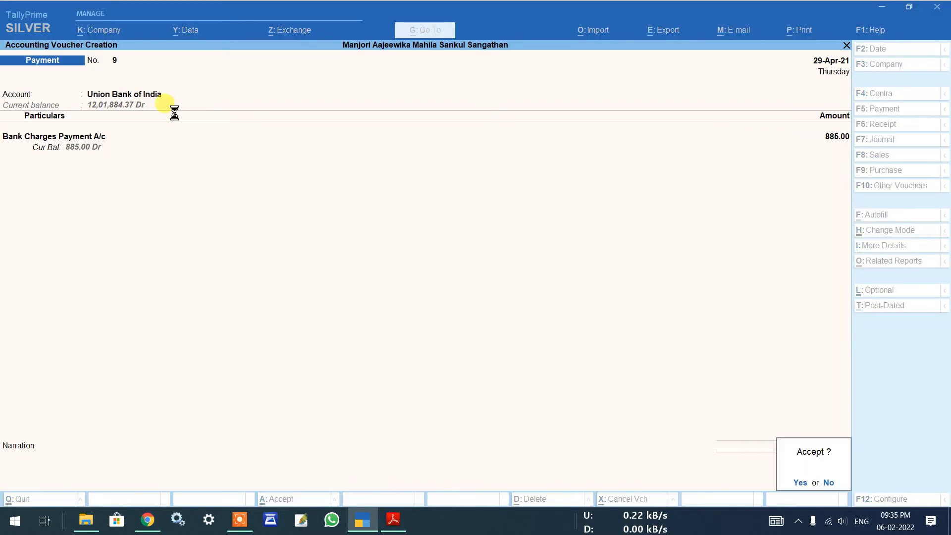
{"action": "key", "text": "Return"}
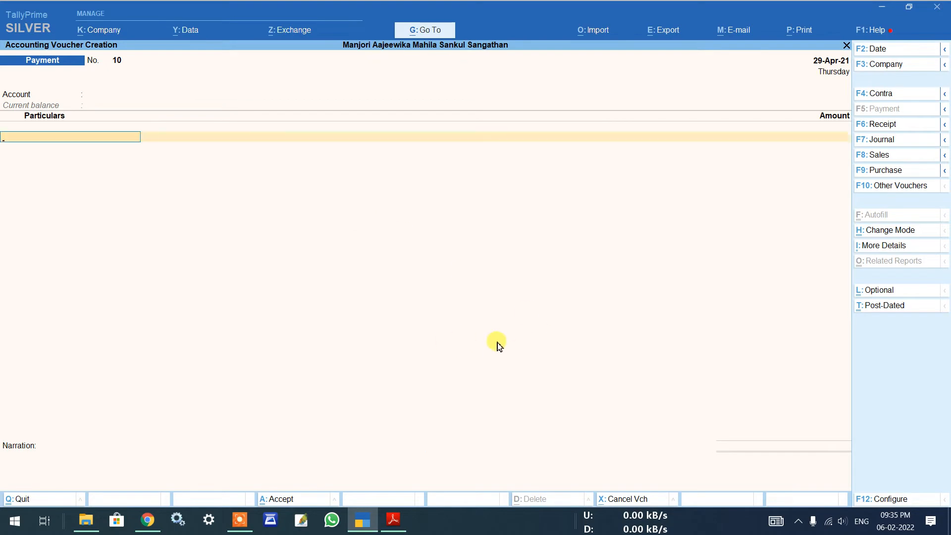
Leave the blank payment voucher without an entry and return to the Gateway of Tally
{"action": "key", "text": "Return"}
{"action": "key", "text": "Escape"}
{"action": "key", "text": "Return"}
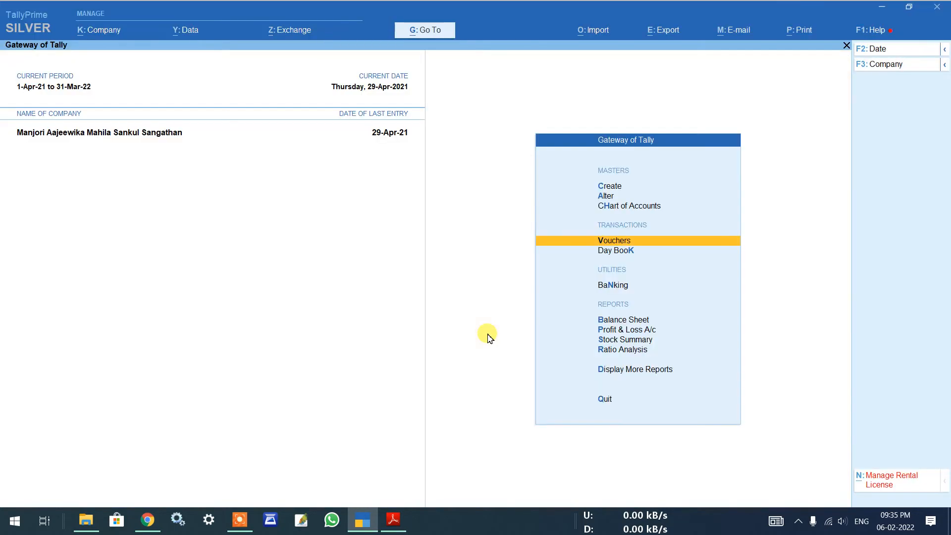
{"action": "key", "text": "Escape"}
{"action": "key", "text": "Escape"}
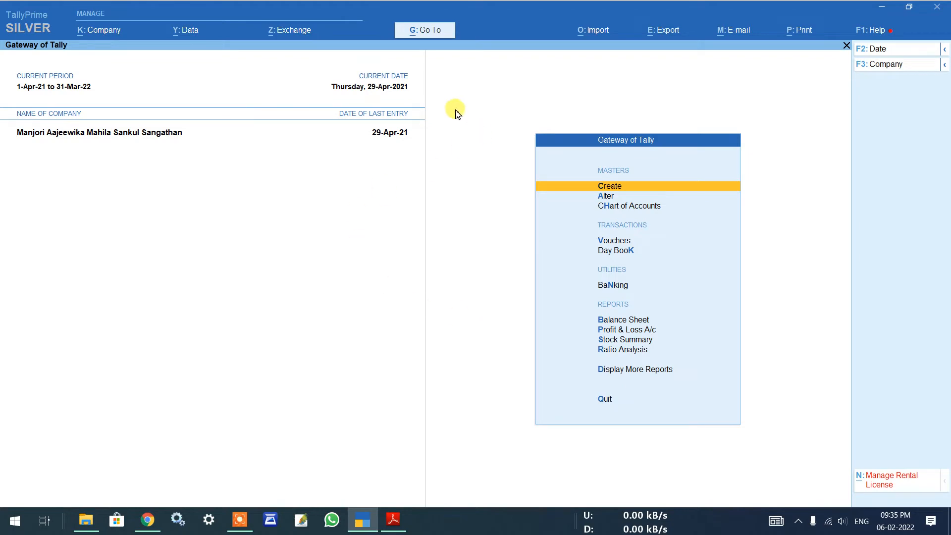
Find and open the Receipts and Payments report and show it in detailed form
{"action": "left_click", "coordinate": [418, 30]}
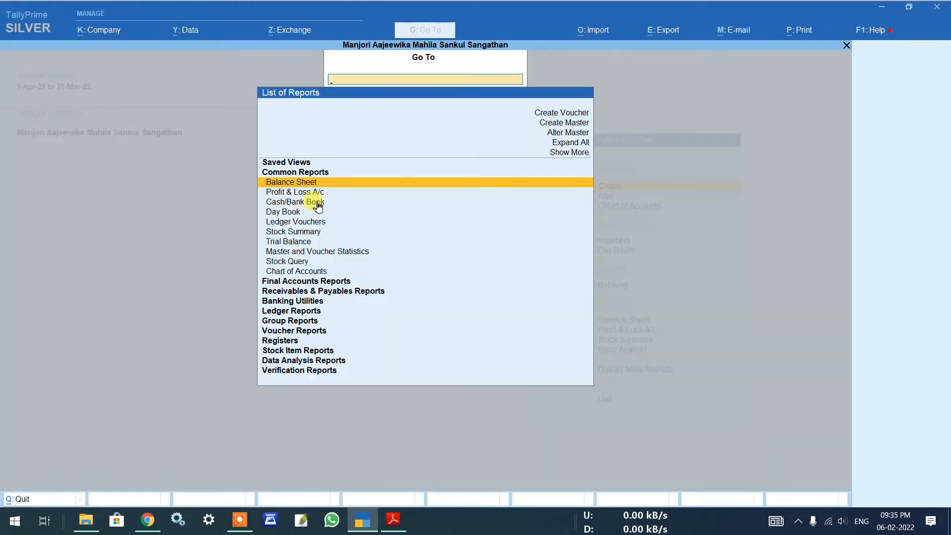
{"action": "type", "text": "Re"}
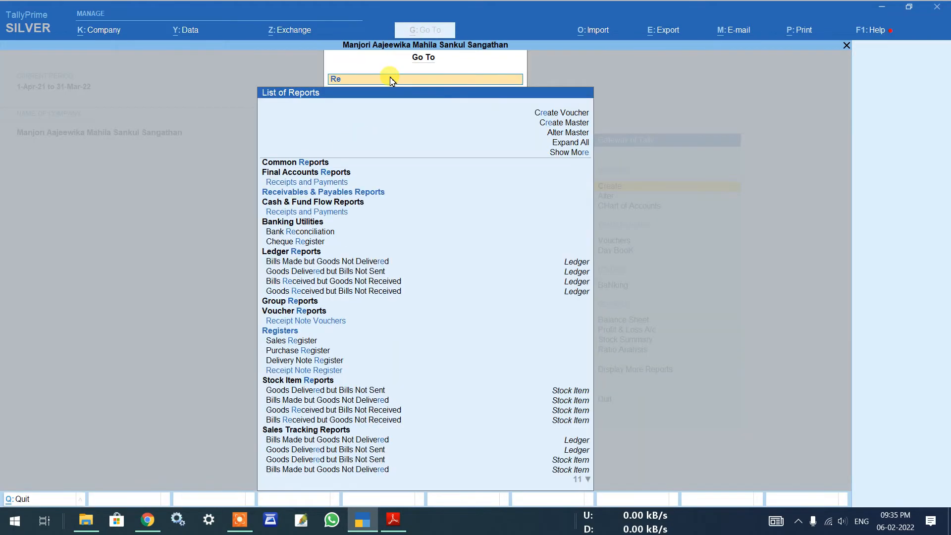
{"action": "type", "text": "cei"}
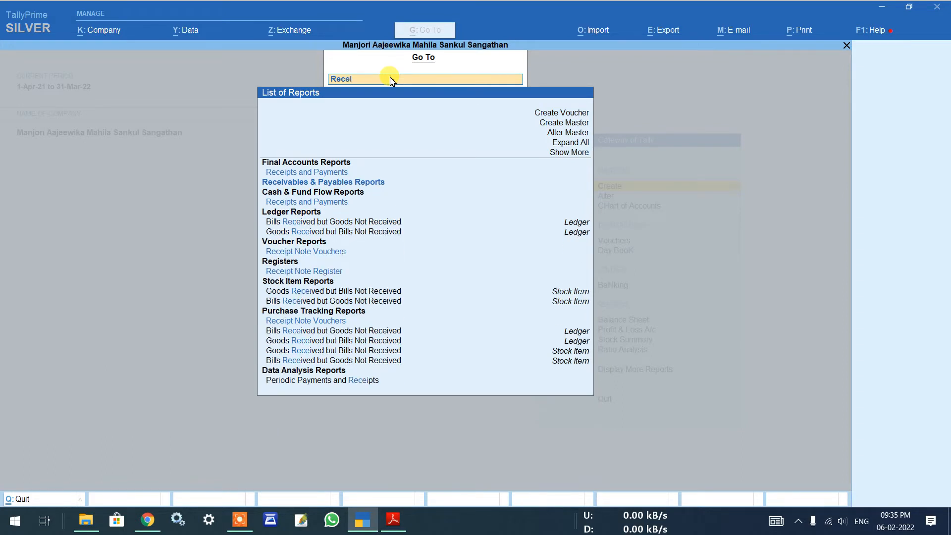
{"action": "type", "text": "p"}
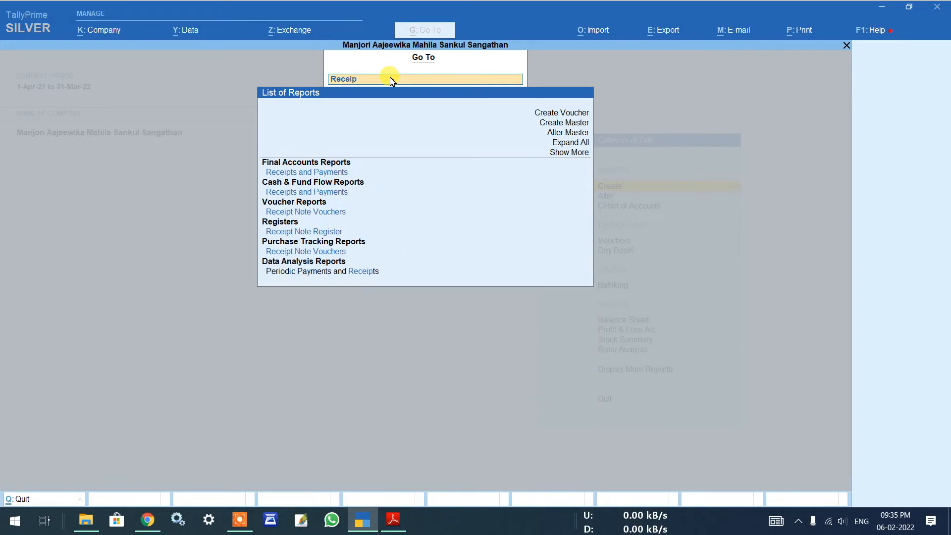
{"action": "left_click", "coordinate": [327, 173]}
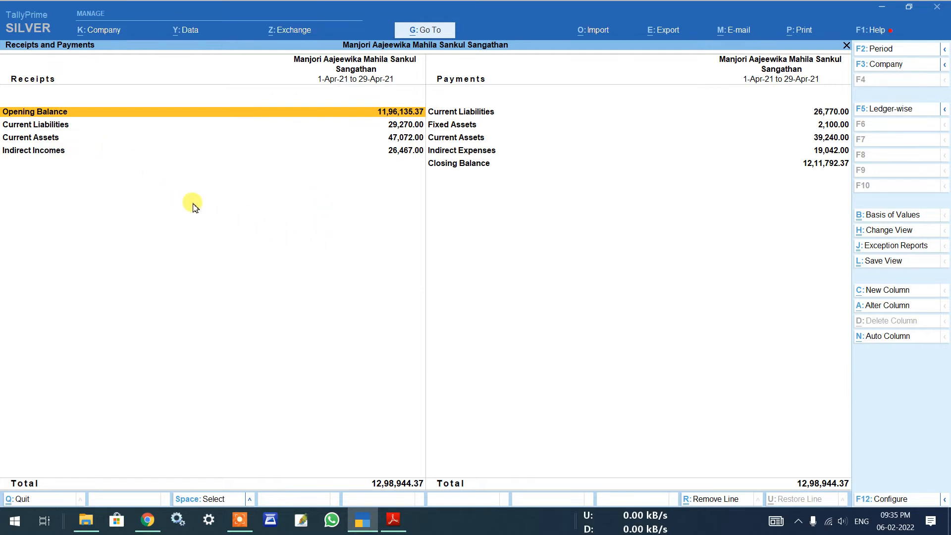
{"action": "key", "text": "alt"}
{"action": "key", "text": "alt+F5"}
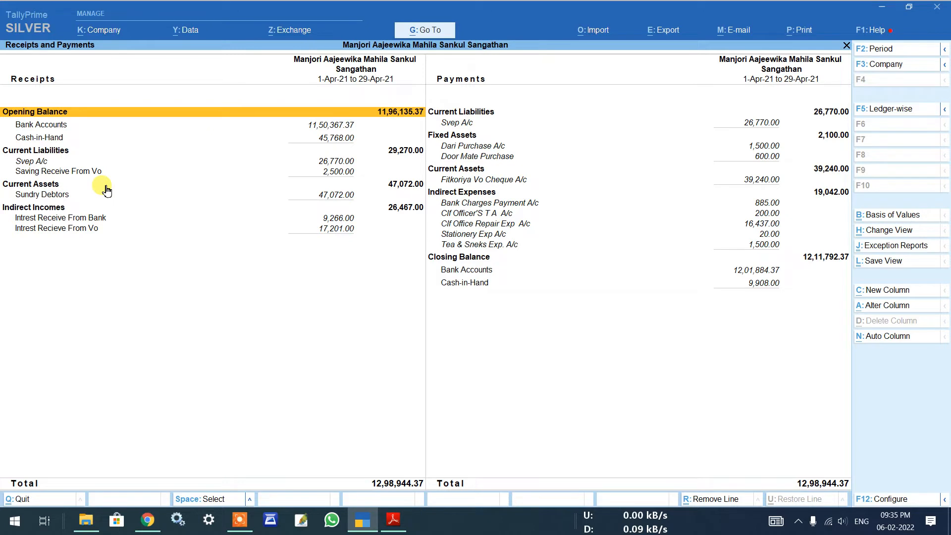
Examine the payments listed under Current Liabilities, Fixed Assets and Current Assets in the Receipts and Payments report
{"action": "key", "text": "Down"}
{"action": "key", "text": "Down"}
{"action": "key", "text": "Down"}
{"action": "key", "text": "Down"}
{"action": "key", "text": "Right"}
{"action": "key", "text": "Up"}
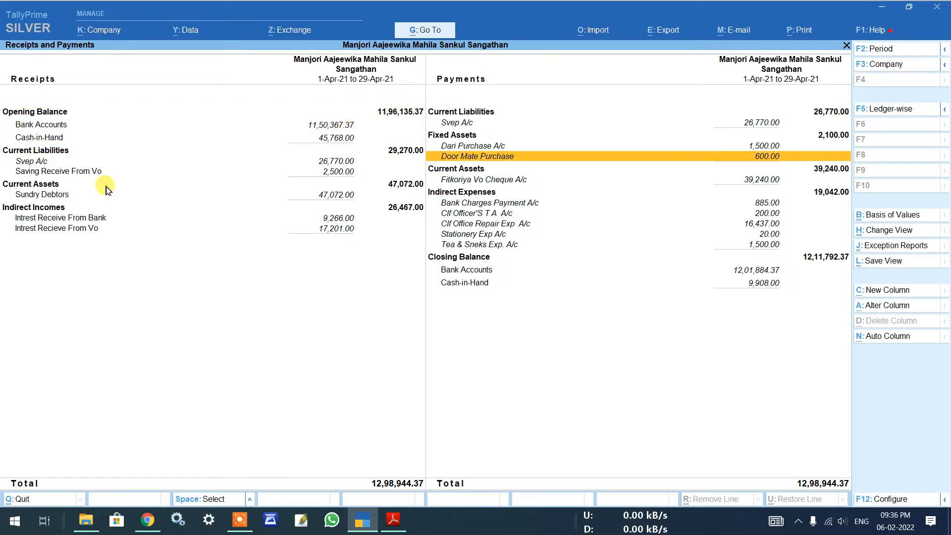
{"action": "key", "text": "Up"}
{"action": "key", "text": "Up"}
{"action": "key", "text": "Up"}
{"action": "key", "text": "Down"}
{"action": "key", "text": "Up"}
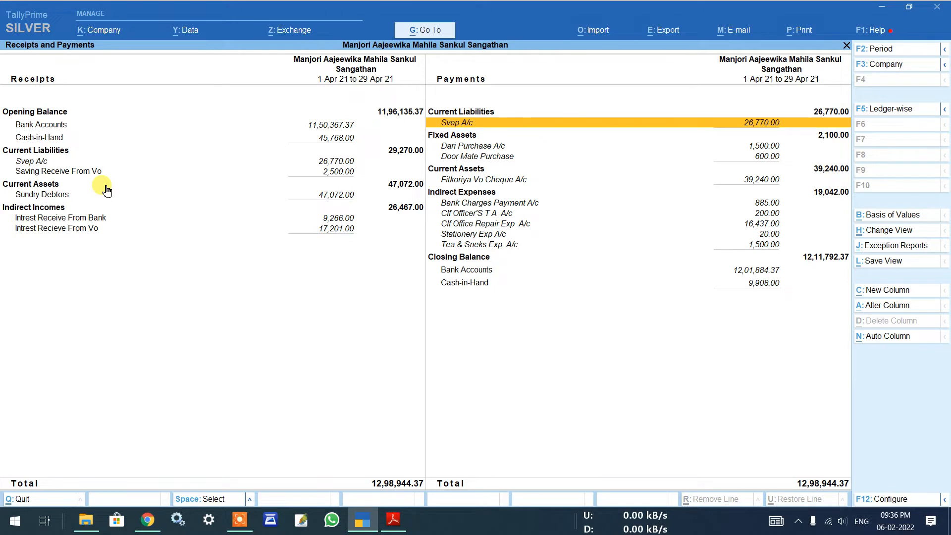
{"action": "key", "text": "Down"}
{"action": "key", "text": "Down"}
{"action": "key", "text": "Up"}
{"action": "key", "text": "Up"}
{"action": "key", "text": "Down"}
{"action": "key", "text": "Down"}
{"action": "key", "text": "Down"}
{"action": "key", "text": "Up"}
{"action": "key", "text": "Up"}
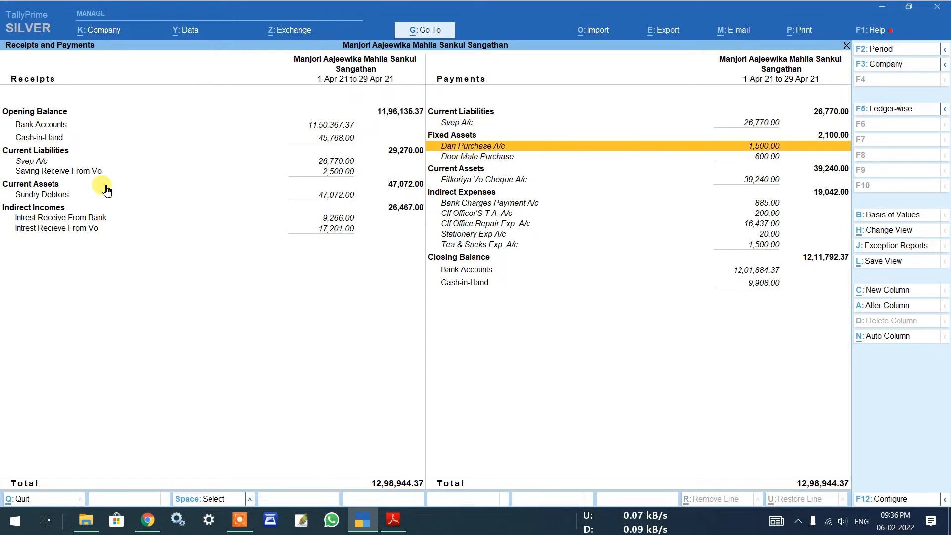
{"action": "key", "text": "Down"}
{"action": "key", "text": "Down"}
{"action": "key", "text": "Down"}
{"action": "key", "text": "Up"}
{"action": "key", "text": "Up"}
{"action": "key", "text": "Down"}
{"action": "key", "text": "Down"}
{"action": "key", "text": "Down"}
{"action": "key", "text": "Up"}
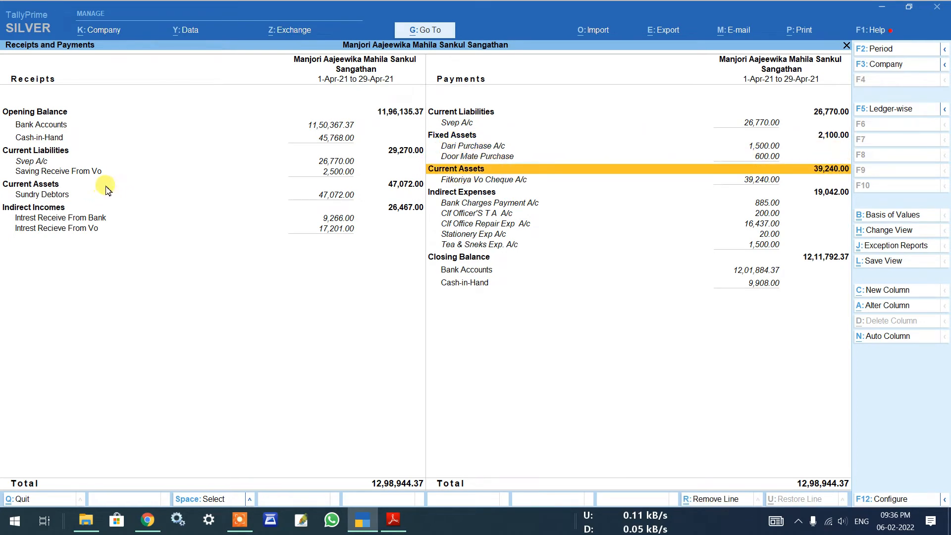
{"action": "key", "text": "Down"}
{"action": "key", "text": "Up"}
{"action": "key", "text": "Down"}
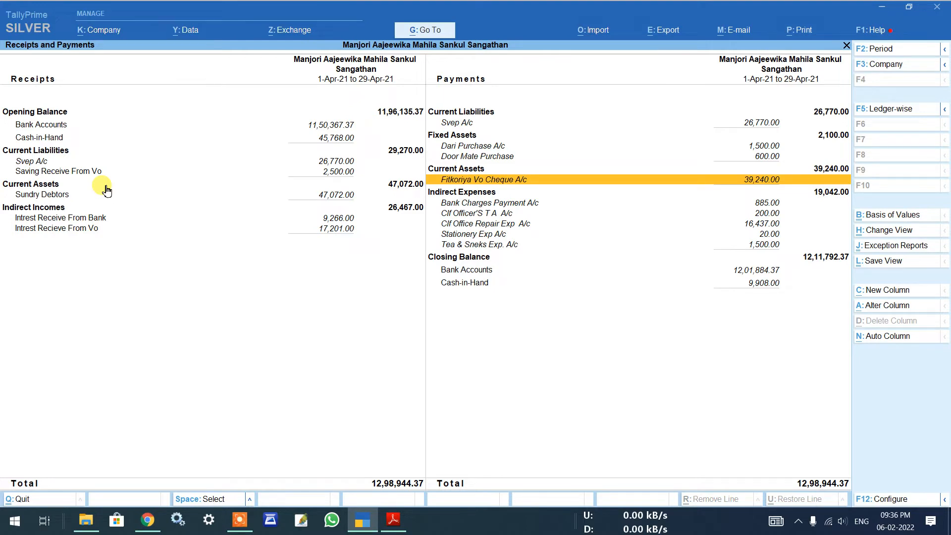
Examine the ledgers under Indirect Expenses on the payments side of the report
{"action": "key", "text": "Down"}
{"action": "key", "text": "Down"}
{"action": "key", "text": "Down"}
{"action": "key", "text": "Down"}
{"action": "key", "text": "Down"}
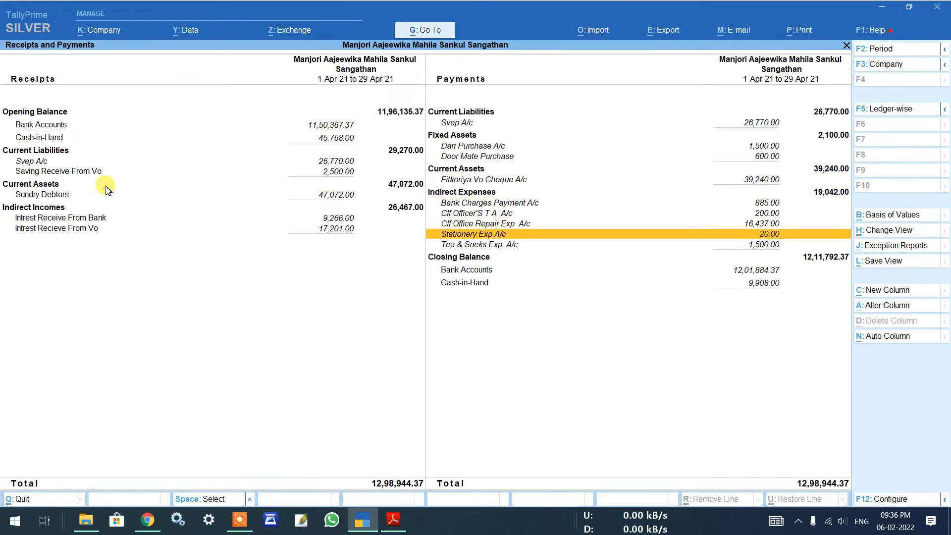
{"action": "key", "text": "Down"}
{"action": "key", "text": "Up"}
{"action": "key", "text": "Up"}
{"action": "key", "text": "Up"}
{"action": "key", "text": "Up"}
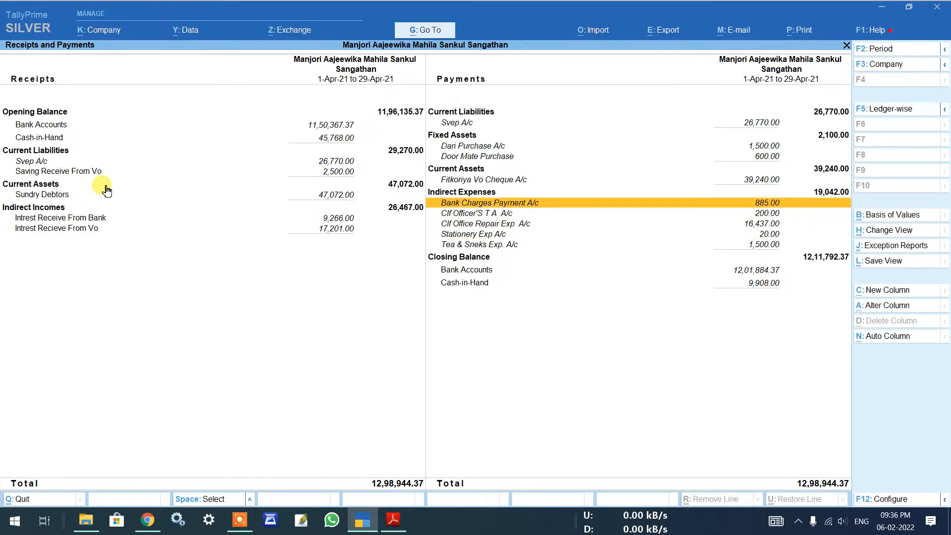
{"action": "key", "text": "Down"}
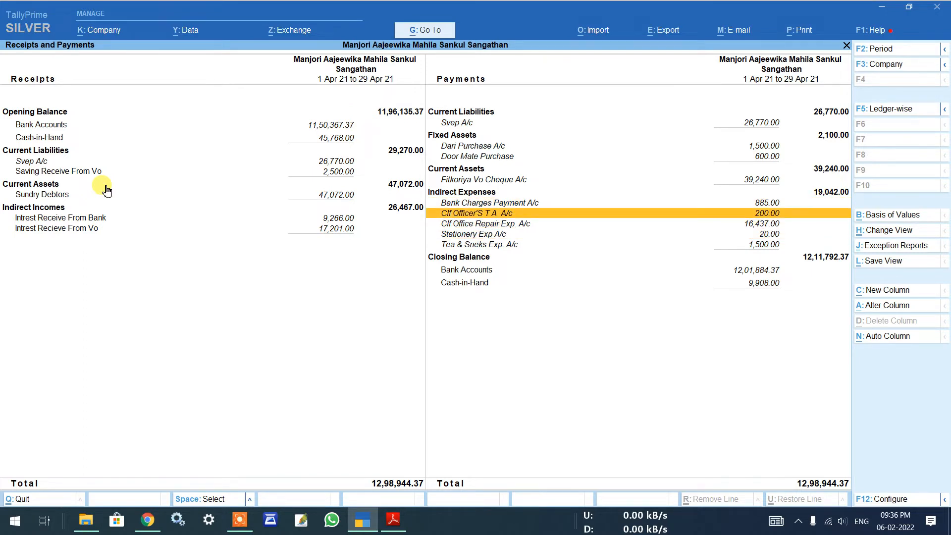
{"action": "key", "text": "Down"}
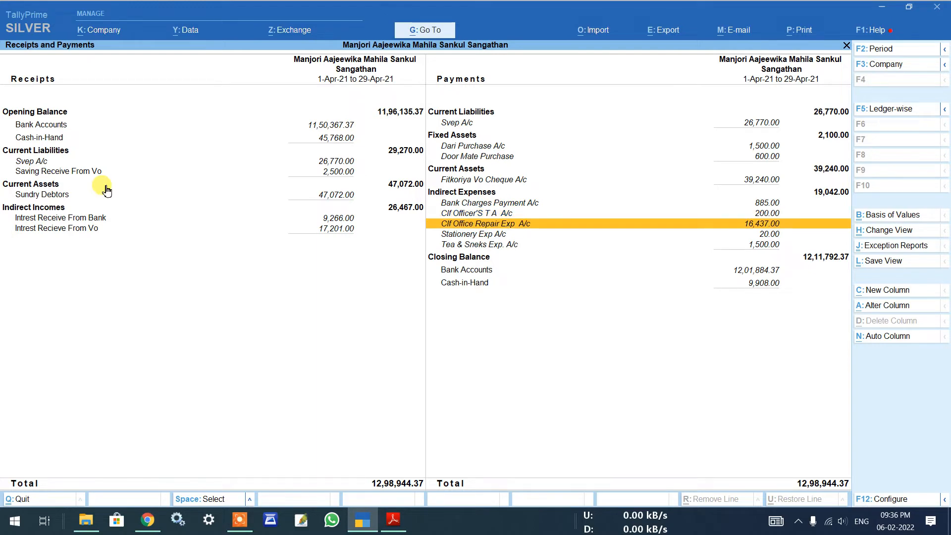
Switch to the cash book PDF in Adobe Reader and check its payment entries, bank deposits and closing balances
{"action": "left_click", "coordinate": [394, 520]}
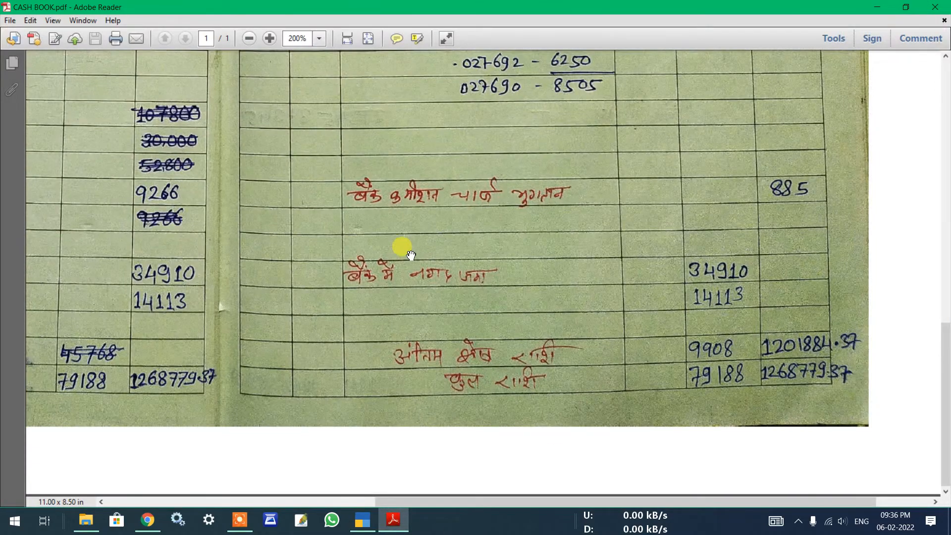
{"action": "scroll", "coordinate": [483, 305], "scroll_direction": "up", "scroll_amount": 5}
{"action": "scroll", "coordinate": [482, 306], "scroll_direction": "up", "scroll_amount": 10}
{"action": "scroll", "coordinate": [565, 272], "scroll_direction": "down", "scroll_amount": 12}
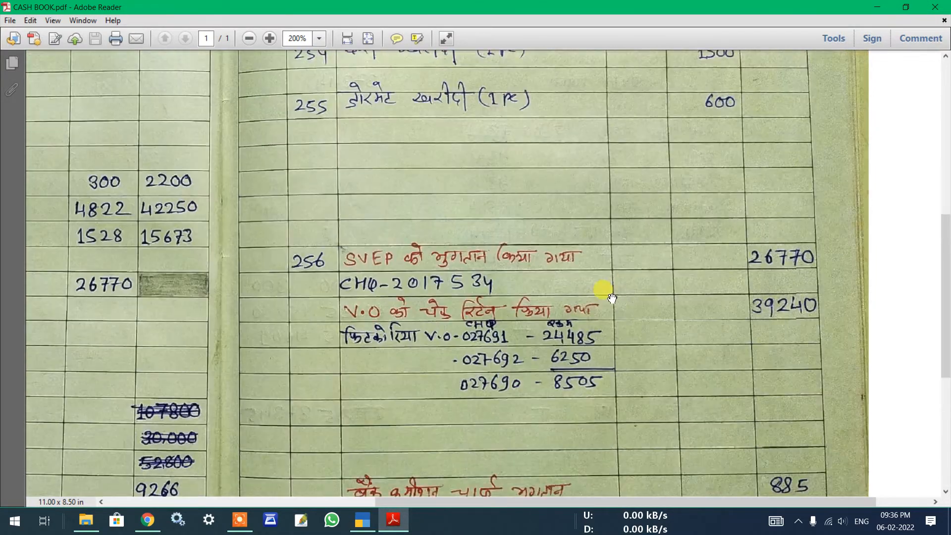
{"action": "scroll", "coordinate": [549, 321], "scroll_direction": "down", "scroll_amount": 3}
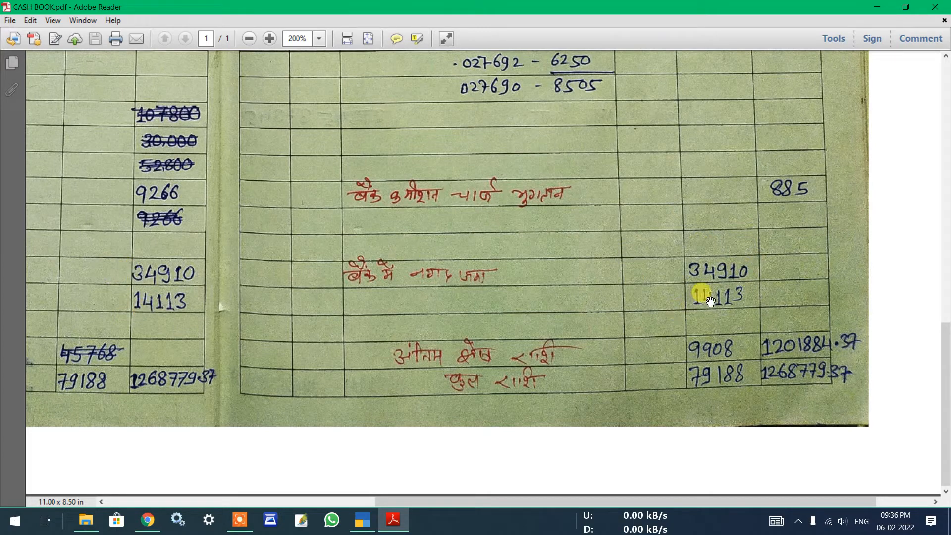
{"action": "scroll", "coordinate": [564, 376], "scroll_direction": "right", "scroll_amount": 2}
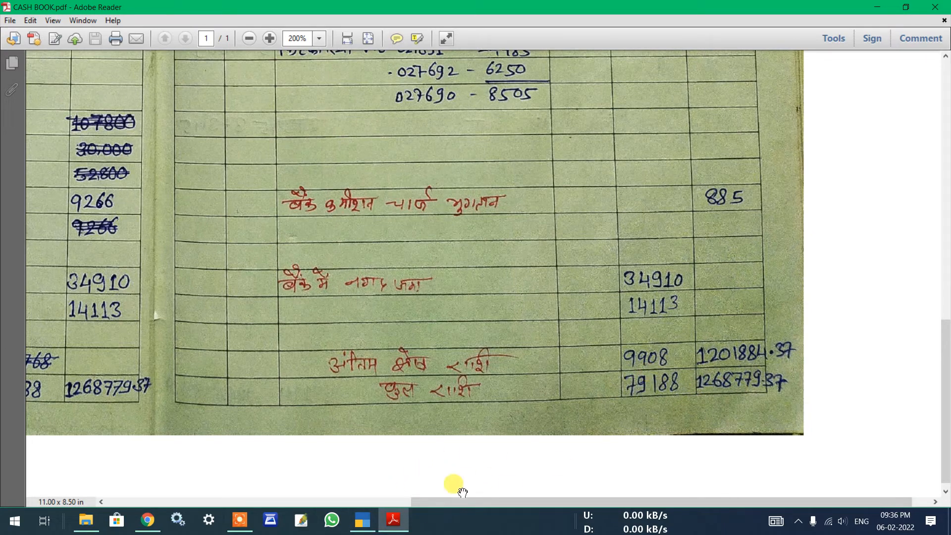
Switch back to TallyPrime and compare the report's closing bank and cash balances with those in the cash book PDF
{"action": "left_click", "coordinate": [361, 521]}
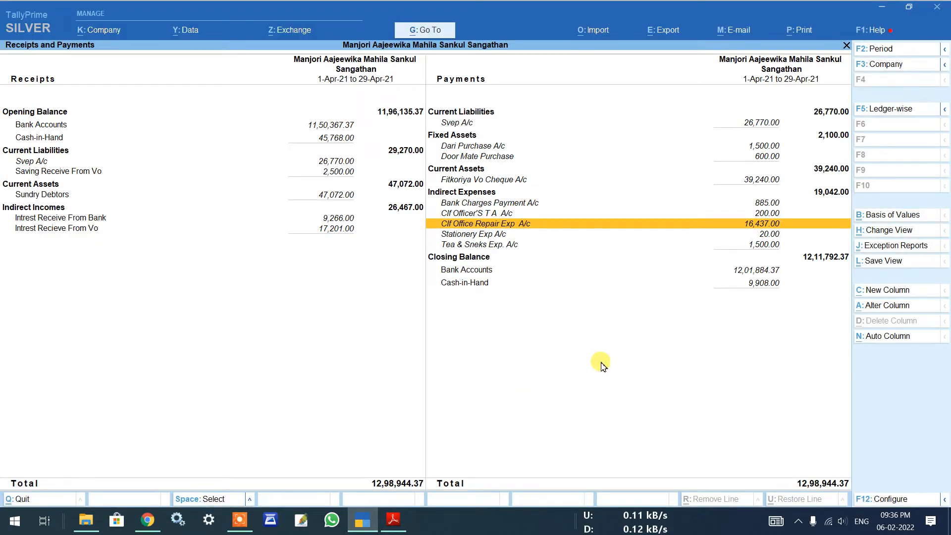
{"action": "key", "text": "Down"}
{"action": "key", "text": "Down"}
{"action": "key", "text": "Down"}
{"action": "key", "text": "Down"}
{"action": "key", "text": "Down"}
{"action": "key", "text": "Up"}
{"action": "key", "text": "Down"}
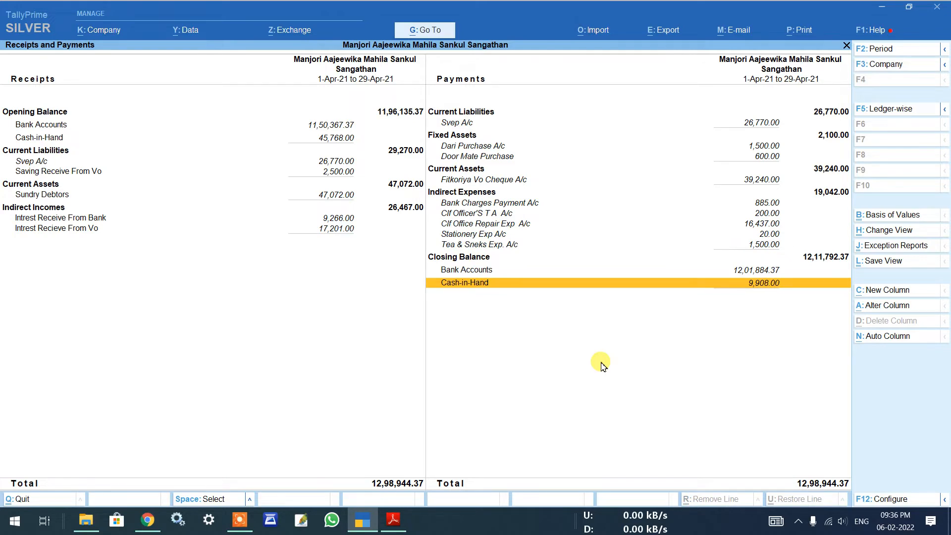
{"action": "left_click", "coordinate": [392, 525]}
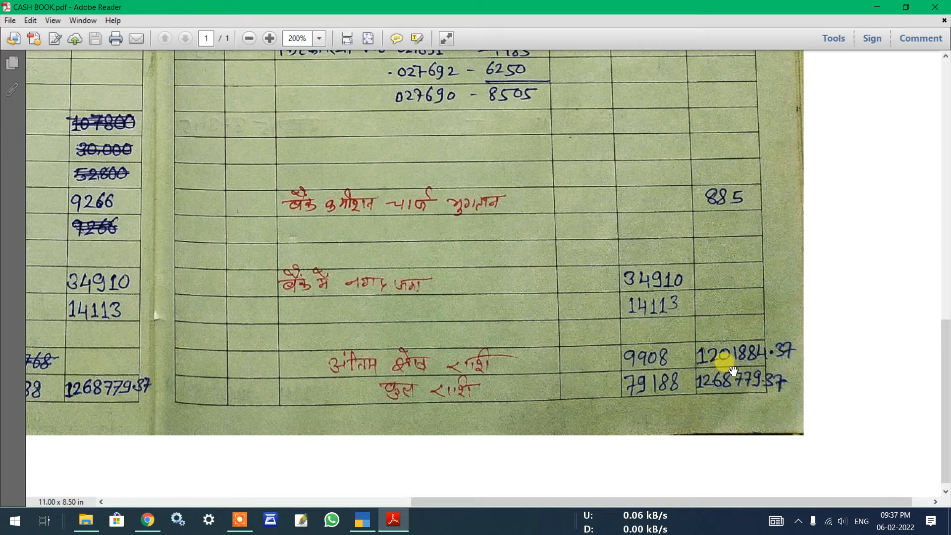
{"action": "left_click", "coordinate": [362, 520]}
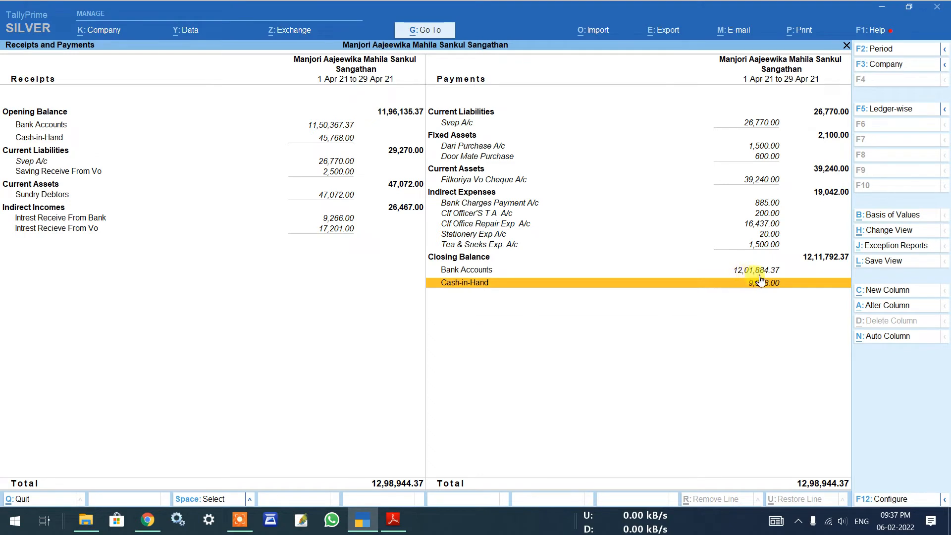
Go back over the Closing Balance and Indirect Expenses entries on the payments side of the report
{"action": "key", "text": "Up"}
{"action": "key", "text": "Up"}
{"action": "key", "text": "Up"}
{"action": "key", "text": "Up"}
{"action": "key", "text": "Up"}
{"action": "key", "text": "Up"}
{"action": "key", "text": "Up"}
{"action": "key", "text": "Up"}
{"action": "key", "text": "Up"}
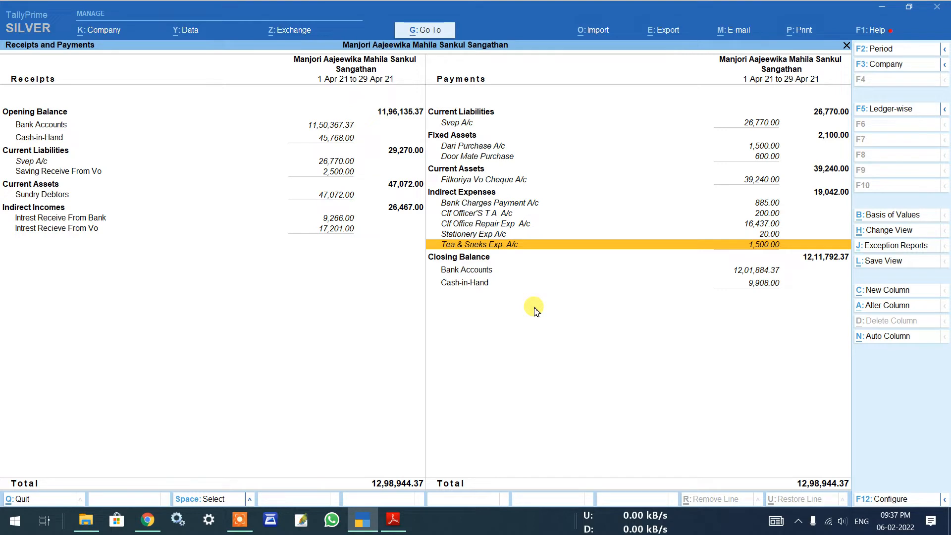
Close the Receipts and Payments report and open the Day Book
{"action": "key", "text": "Escape"}
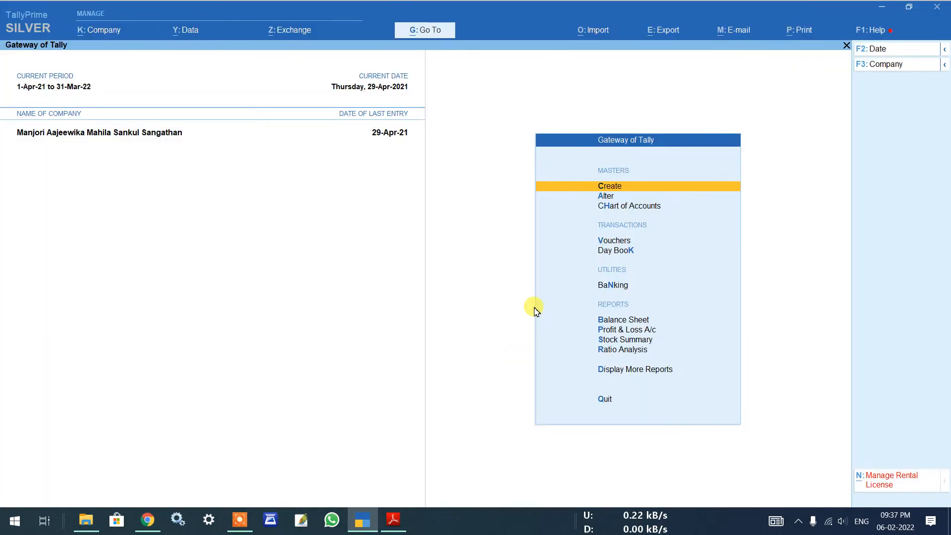
{"action": "key", "text": "Down"}
{"action": "key", "text": "Down"}
{"action": "key", "text": "Down"}
{"action": "key", "text": "Down"}
{"action": "key", "text": "Down"}
{"action": "key", "text": "Down"}
{"action": "key", "text": "Down"}
{"action": "key", "text": "Down"}
{"action": "key", "text": "Down"}
{"action": "key", "text": "Down"}
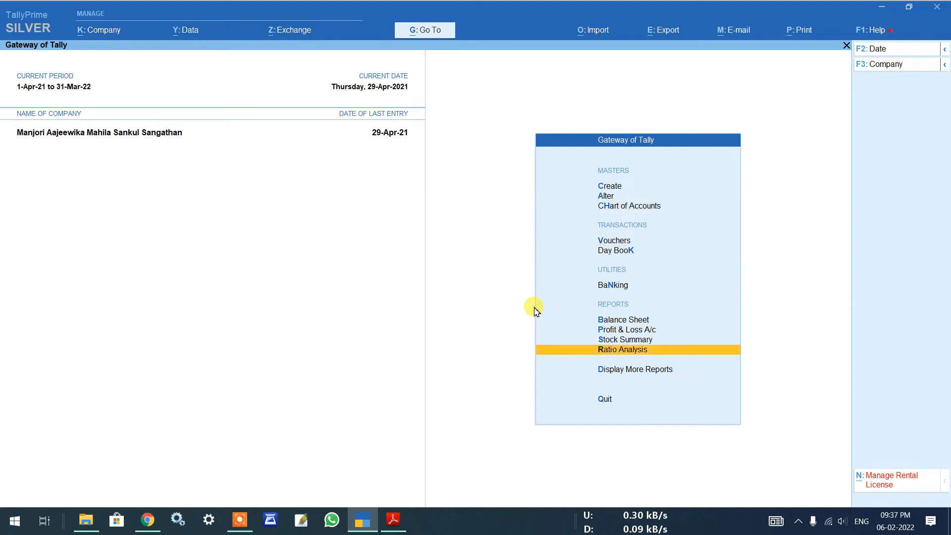
{"action": "key", "text": "Return"}
{"action": "key", "text": "Down"}
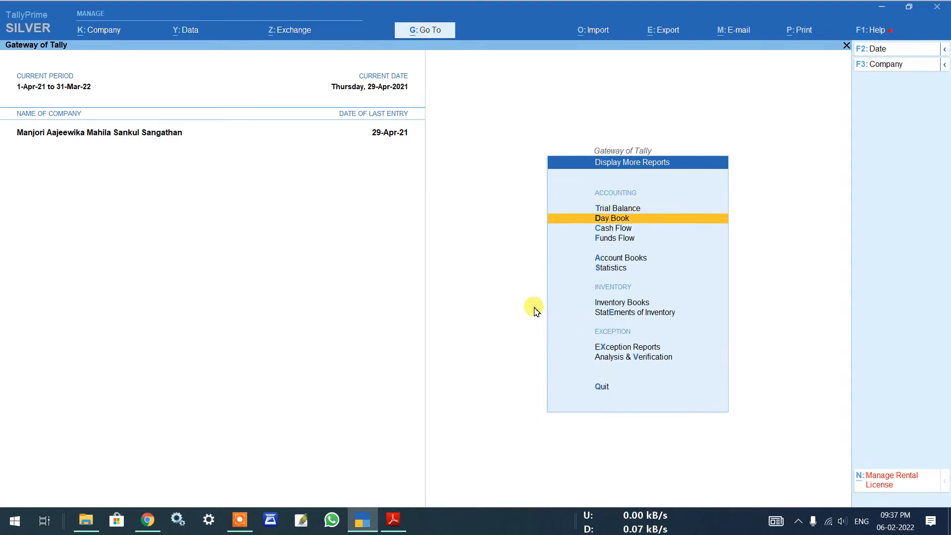
{"action": "key", "text": "Return"}
Review the contra, payment and receipt vouchers listed in the Day Book for 29-Apr-21
{"action": "key", "text": "Down"}
{"action": "key", "text": "Down"}
{"action": "key", "text": "Down"}
{"action": "key", "text": "Down"}
{"action": "key", "text": "Down"}
{"action": "key", "text": "Down"}
{"action": "key", "text": "Down"}
{"action": "key", "text": "Down"}
{"action": "key", "text": "Down"}
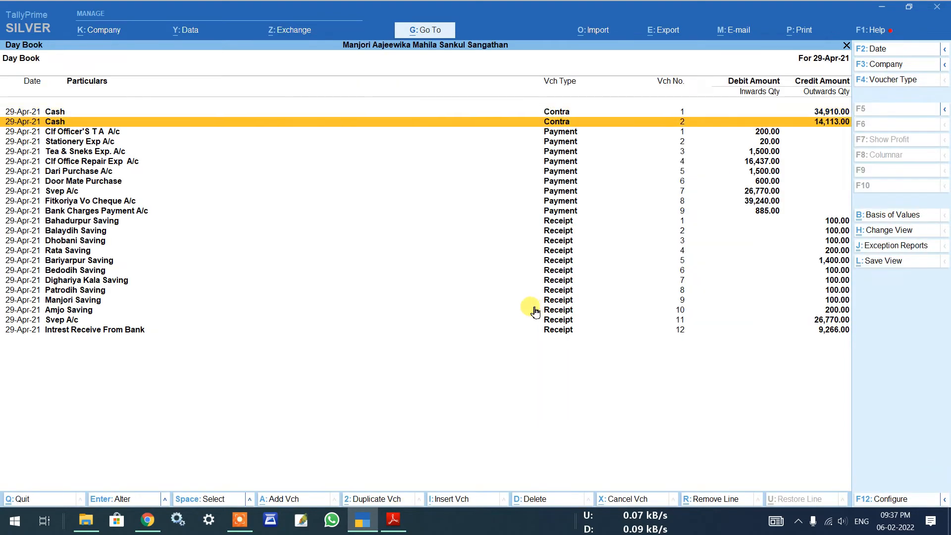
{"action": "key", "text": "Up"}
{"action": "key", "text": "Up"}
{"action": "key", "text": "Up"}
{"action": "key", "text": "Up"}
{"action": "key", "text": "Up"}
{"action": "key", "text": "Up"}
{"action": "key", "text": "Up"}
{"action": "key", "text": "Up"}
{"action": "key", "text": "Up"}
{"action": "key", "text": "Up"}
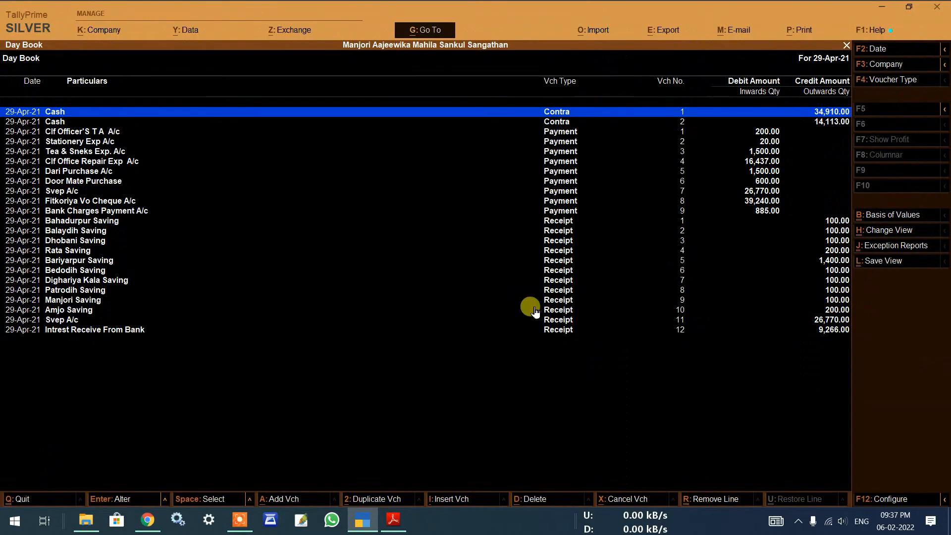
Go down the Day Book for 29-Apr-21 through the contra and payment vouchers as far as the first receipt vouchers
{"action": "key", "text": "Down"}
{"action": "key", "text": "Down"}
{"action": "key", "text": "Down"}
{"action": "key", "text": "Down"}
{"action": "key", "text": "Down"}
{"action": "key", "text": "Down"}
{"action": "key", "text": "Down"}
{"action": "key", "text": "Down"}
{"action": "key", "text": "Down"}
{"action": "key", "text": "Down"}
{"action": "key", "text": "Down"}
{"action": "key", "text": "Down"}
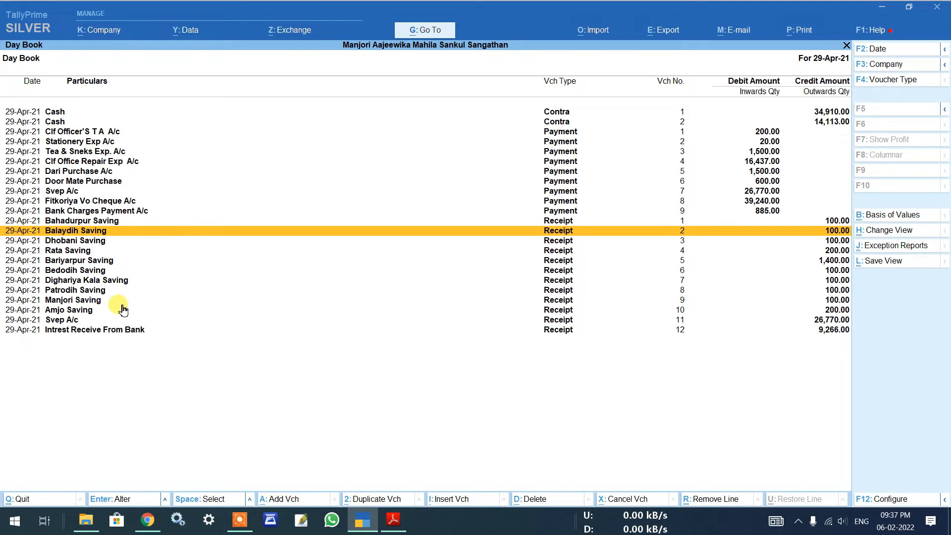
Change the Day Book period to run from 1-4-2021 to 30-4-2021
{"action": "key", "text": "alt+F2"}
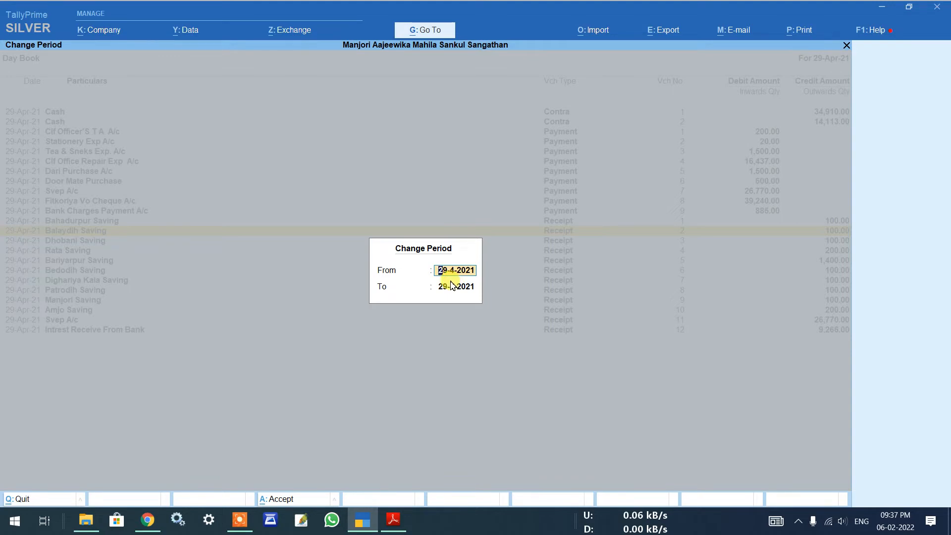
{"action": "type", "text": "1-4"}
{"action": "key", "text": "Return"}
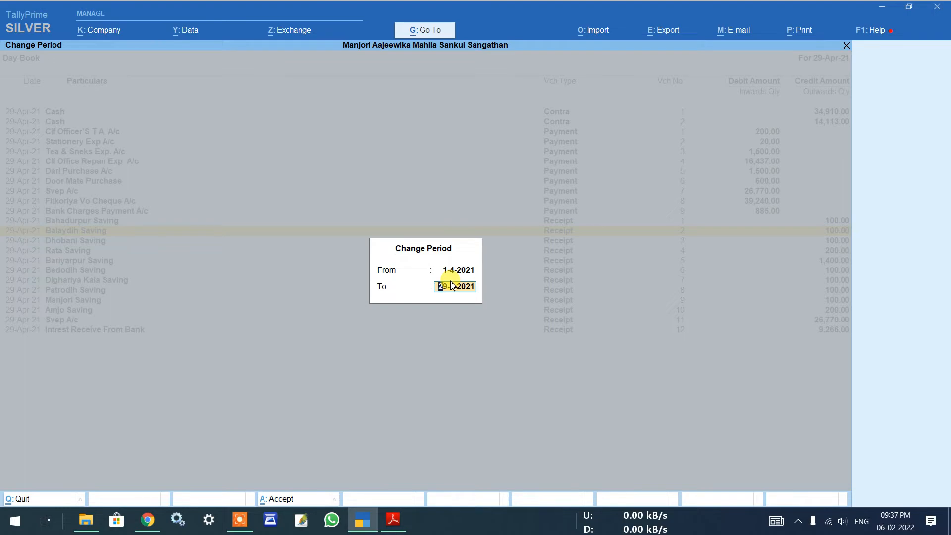
{"action": "type", "text": "30"}
{"action": "key", "text": "Return"}
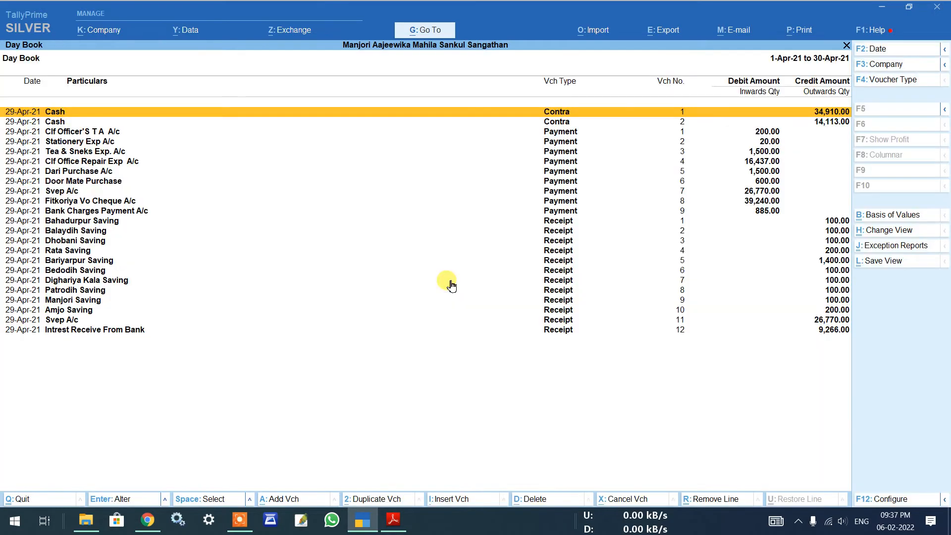
Examine the vouchers listed in the Day Book for the whole of April 2021
{"action": "key", "text": "Down"}
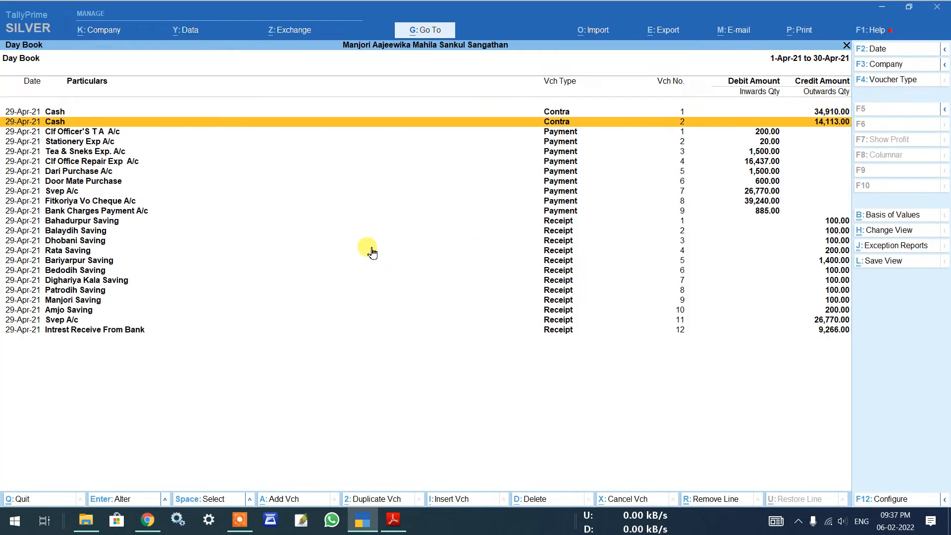
{"action": "key", "text": "Up"}
{"action": "scroll", "coordinate": [372, 249], "scroll_direction": "down", "scroll_amount": 7}
{"action": "scroll", "coordinate": [372, 248], "scroll_direction": "up", "scroll_amount": 4}
{"action": "scroll", "coordinate": [372, 249], "scroll_direction": "down", "scroll_amount": 12}
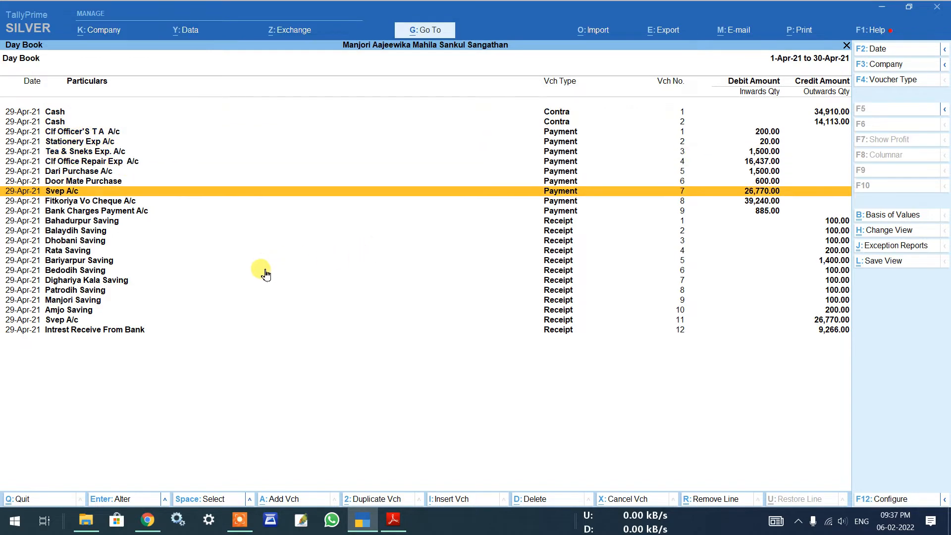
{"action": "scroll", "coordinate": [265, 280], "scroll_direction": "down", "scroll_amount": 7}
{"action": "scroll", "coordinate": [280, 296], "scroll_direction": "up", "scroll_amount": 4}
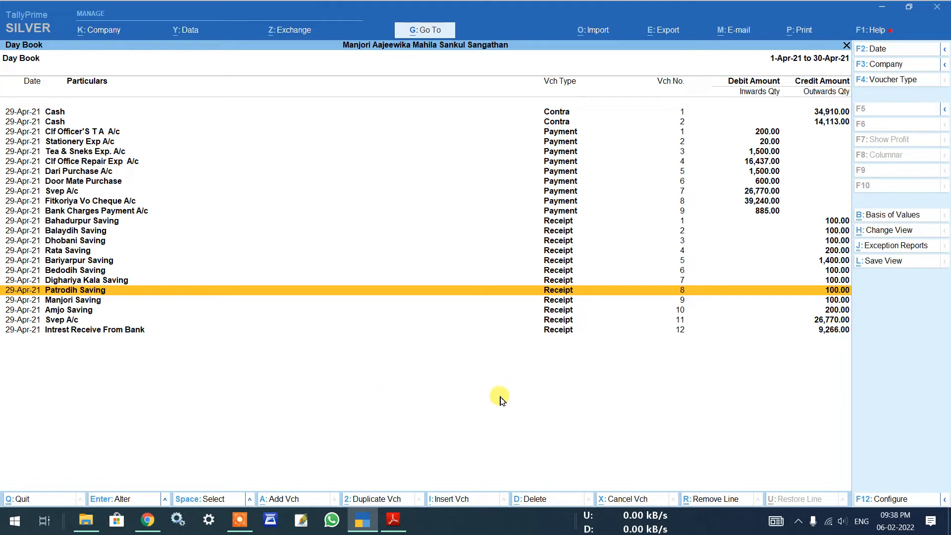
{"action": "scroll", "coordinate": [307, 280], "scroll_direction": "up", "scroll_amount": 1}
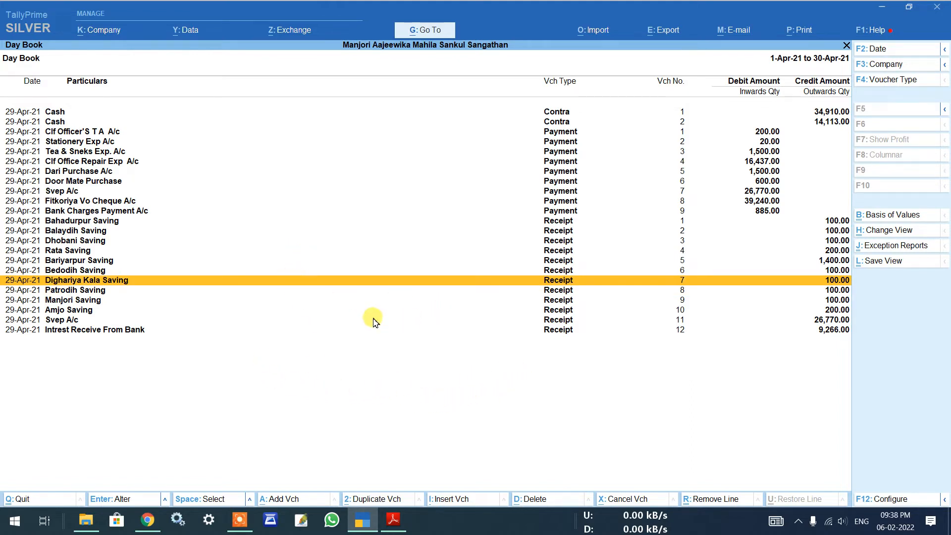
Close the Day Book and return to the Gateway of Tally without quitting the program
{"action": "key", "text": "Escape"}
{"action": "key", "text": "Escape"}
{"action": "key", "text": "Escape"}
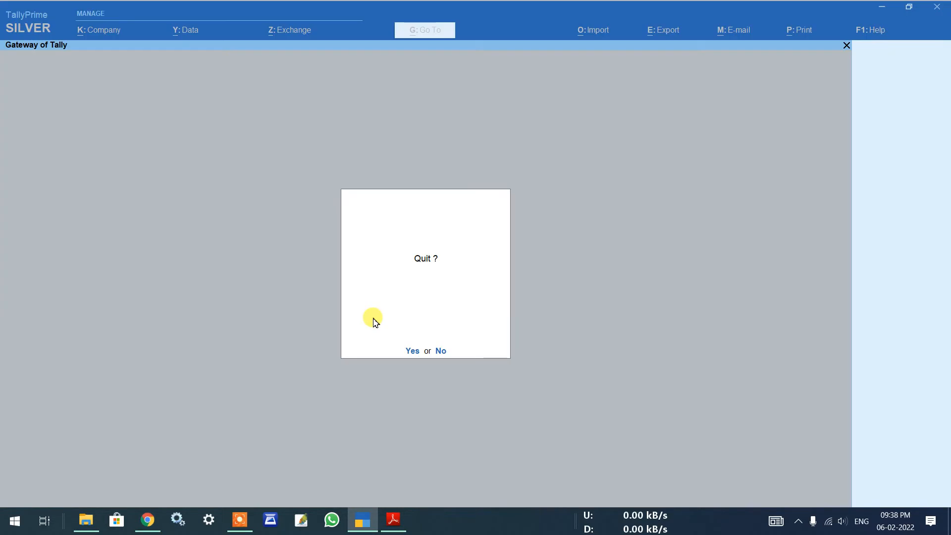
{"action": "key", "text": "Escape"}
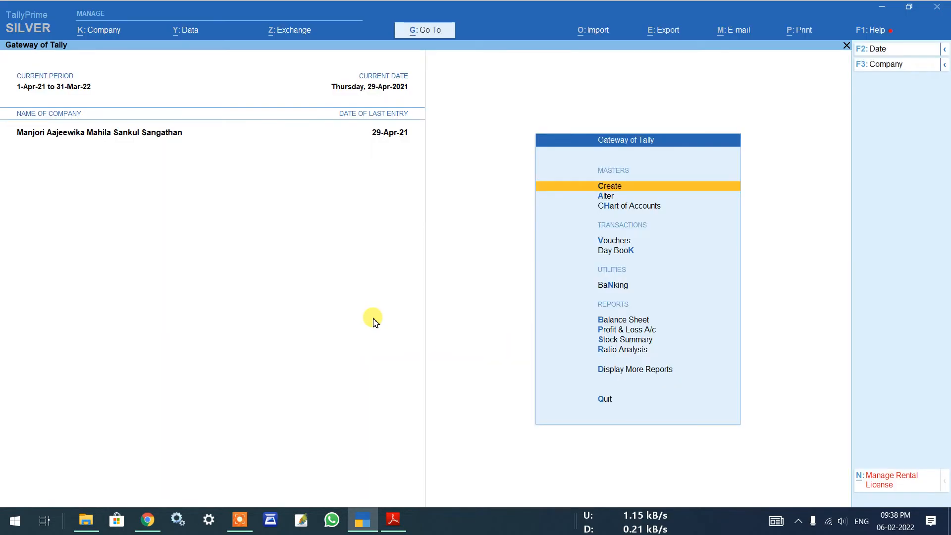
Open the Banking utilities from the Gateway of Tally
{"action": "key", "text": "Down"}
{"action": "key", "text": "Down"}
{"action": "key", "text": "Down"}
{"action": "key", "text": "Down"}
{"action": "key", "text": "Down"}
{"action": "key", "text": "Down"}
{"action": "key", "text": "Down"}
{"action": "key", "text": "Down"}
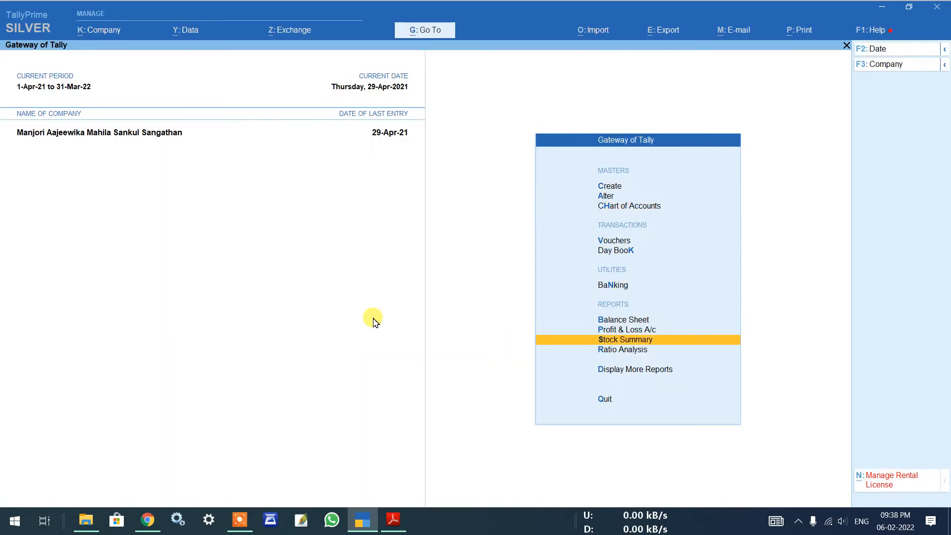
{"action": "key", "text": "Up"}
{"action": "key", "text": "Up"}
{"action": "key", "text": "Up"}
{"action": "key", "text": "Up"}
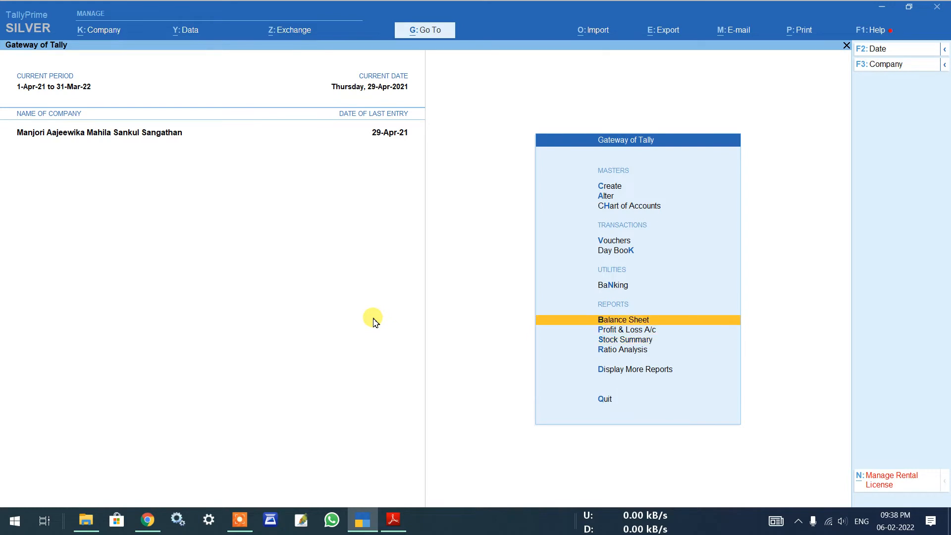
{"action": "key", "text": "Down"}
{"action": "key", "text": "Return"}
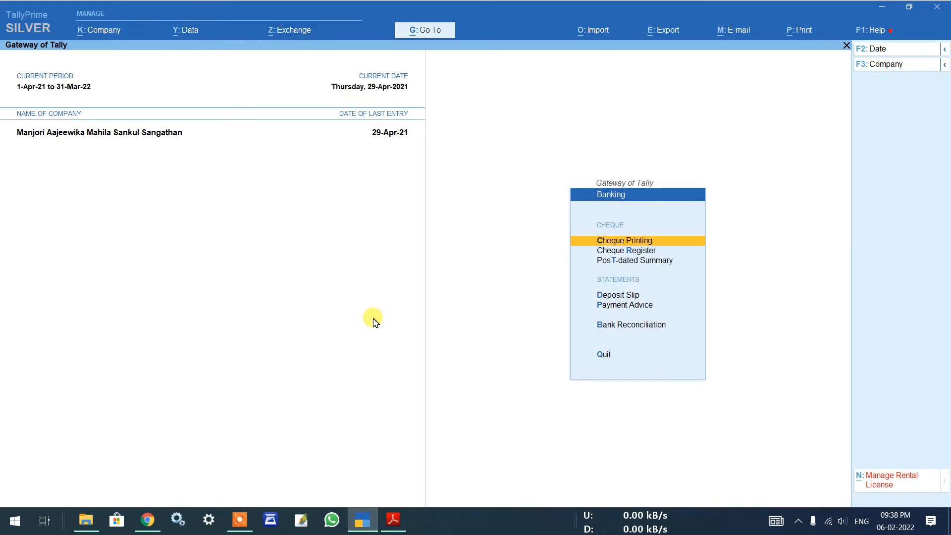
Open the Bank Reconciliation statement for the Union Bank of India ledger
{"action": "key", "text": "Down"}
{"action": "key", "text": "Down"}
{"action": "key", "text": "Down"}
{"action": "key", "text": "Down"}
{"action": "key", "text": "Down"}
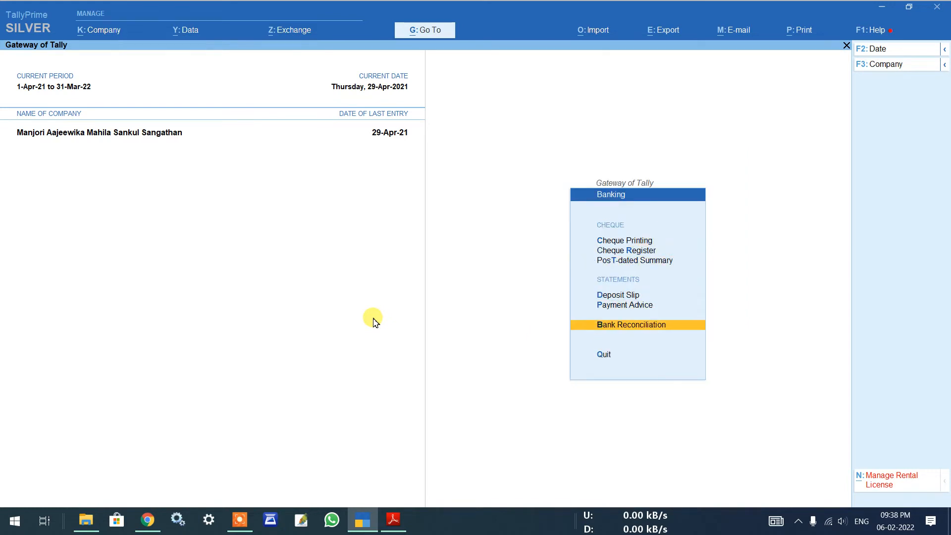
{"action": "key", "text": "Return"}
{"action": "key", "text": "Return"}
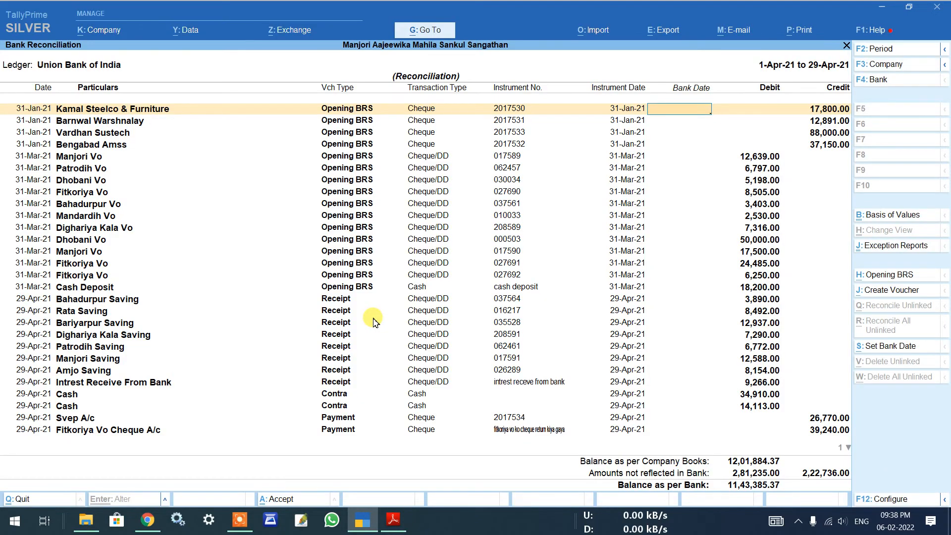
Examine the unreconciled opening, receipt, contra and payment entries in the Union Bank of India reconciliation, including the bank charges at its end
{"action": "left_click", "coordinate": [373, 322]}
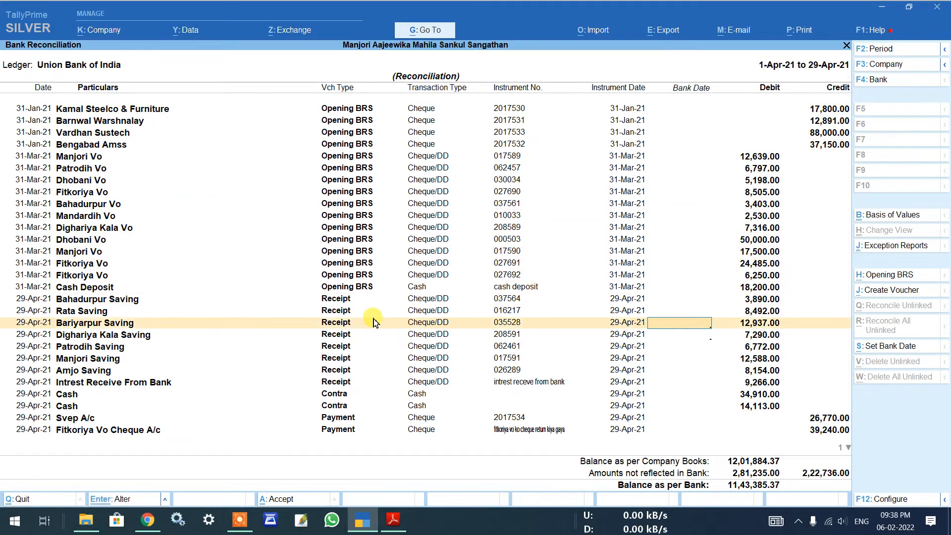
{"action": "key", "text": "Down"}
{"action": "key", "text": "Down"}
{"action": "key", "text": "Down"}
{"action": "key", "text": "Down"}
{"action": "key", "text": "Down"}
{"action": "key", "text": "Down"}
{"action": "key", "text": "Down"}
{"action": "key", "text": "Down"}
{"action": "key", "text": "Down"}
{"action": "key", "text": "Down"}
{"action": "key", "text": "Return"}
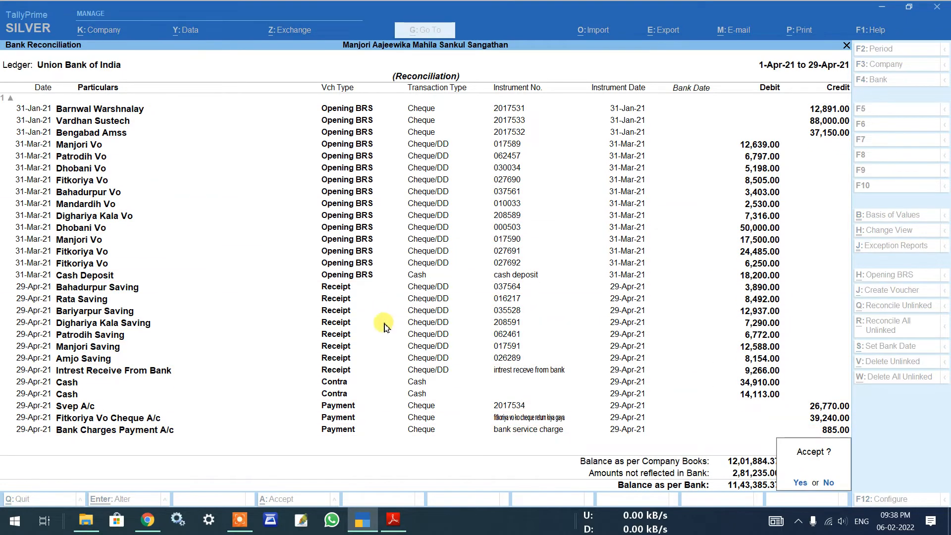
{"action": "key", "text": "Return"}
{"action": "key", "text": "Down"}
{"action": "key", "text": "Down"}
{"action": "key", "text": "Down"}
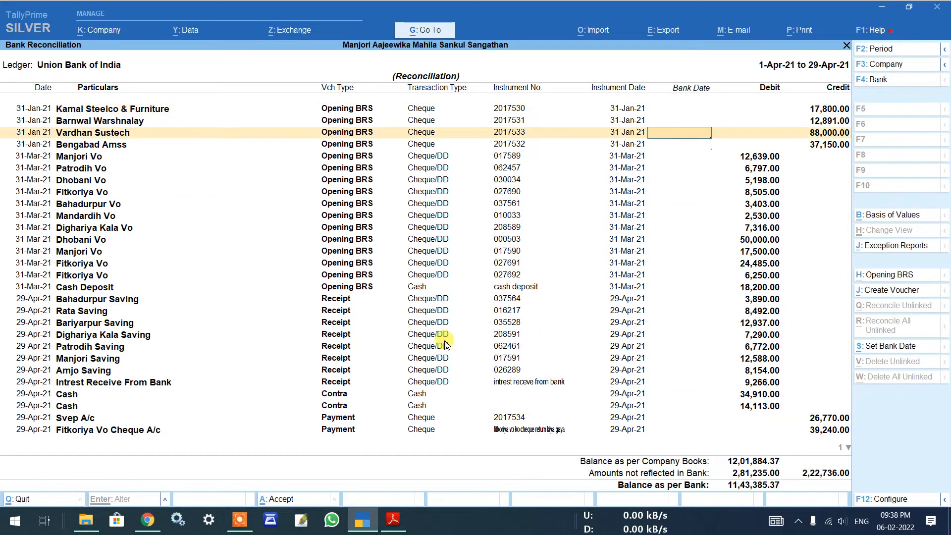
Minimise the cash book PDF and TallyPrime, and close the Chrome window to clear the desktop
{"action": "left_click", "coordinate": [393, 519]}
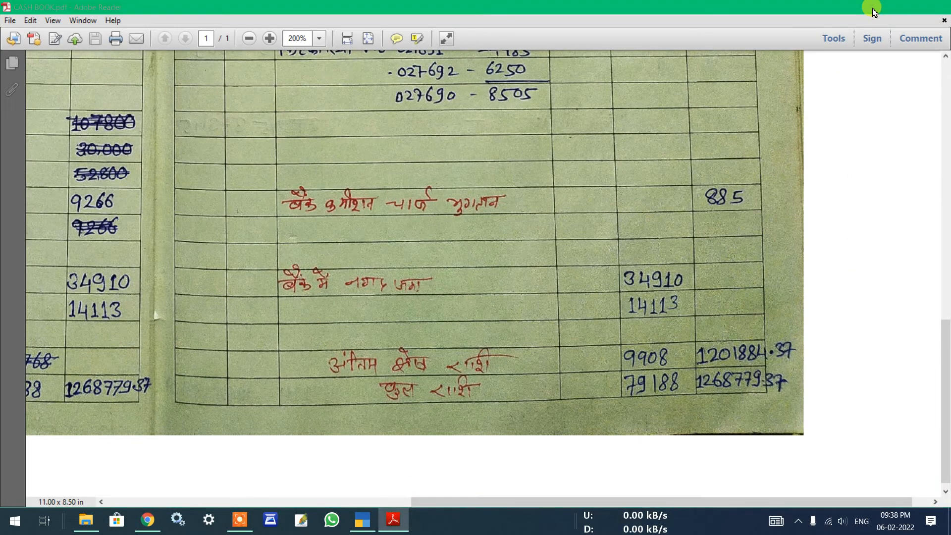
{"action": "left_click", "coordinate": [878, 7]}
{"action": "left_click", "coordinate": [881, 9]}
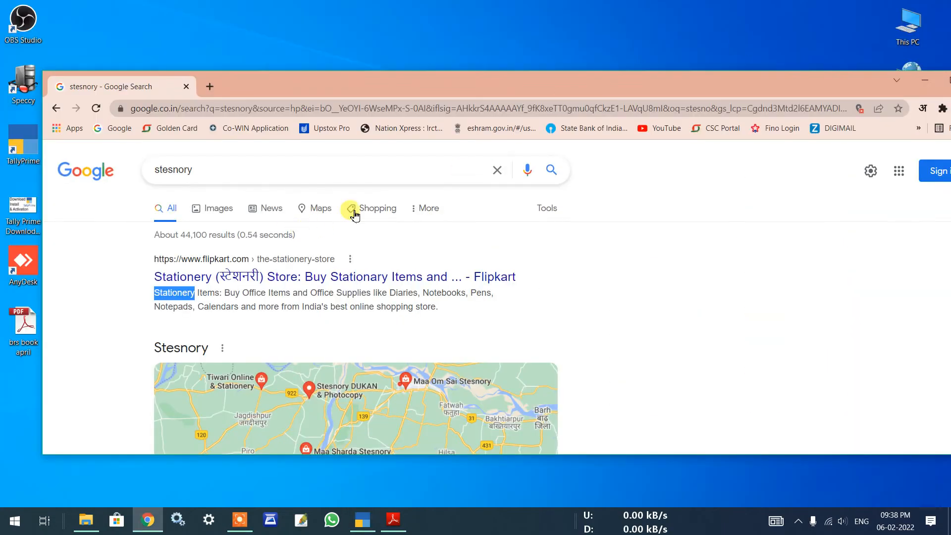
{"action": "left_click_drag", "start_coordinate": [847, 88], "coordinate": [560, 256]}
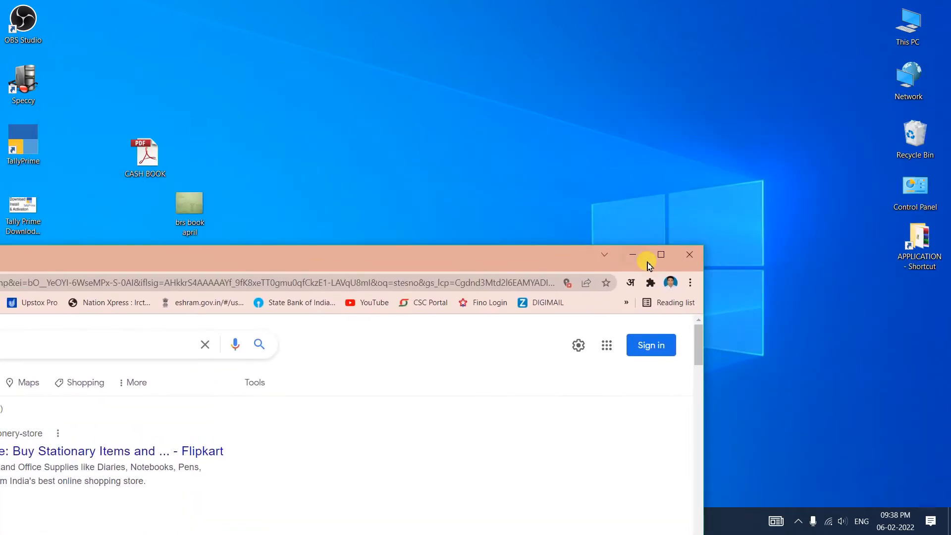
{"action": "left_click", "coordinate": [690, 254]}
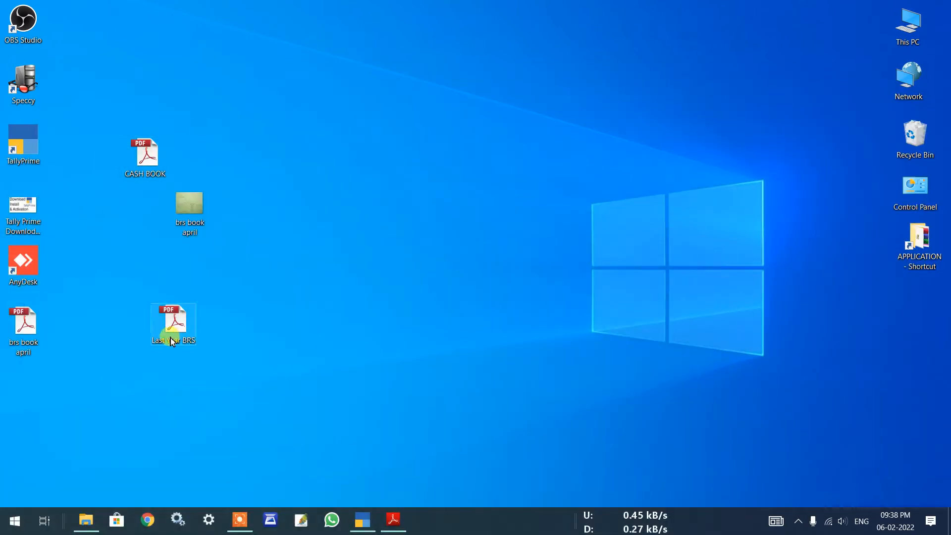
Open the brs book april PDF in Adobe Reader and examine its bank balance and unpaid cheque entries at 200% magnification
{"action": "left_click", "coordinate": [20, 340]}
{"action": "double_click", "coordinate": [21, 340]}
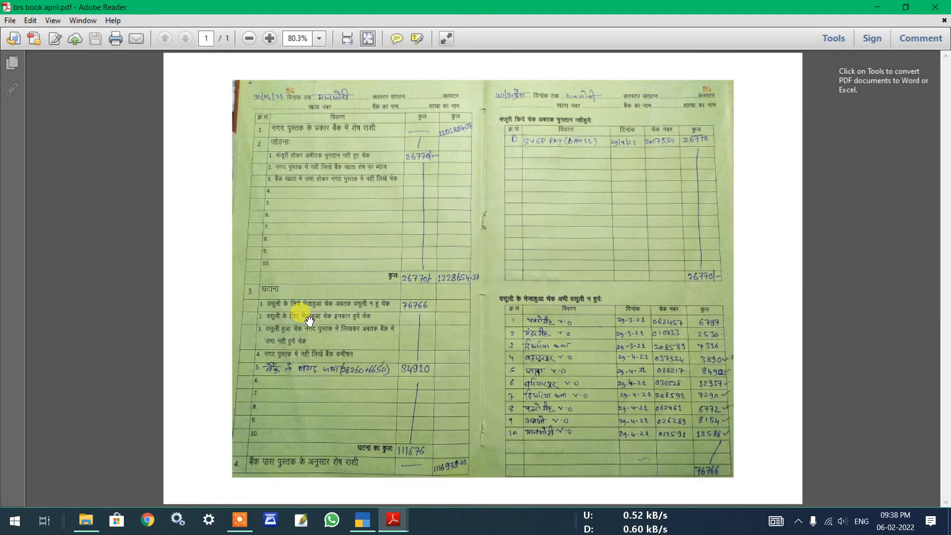
{"action": "left_click", "coordinate": [348, 41]}
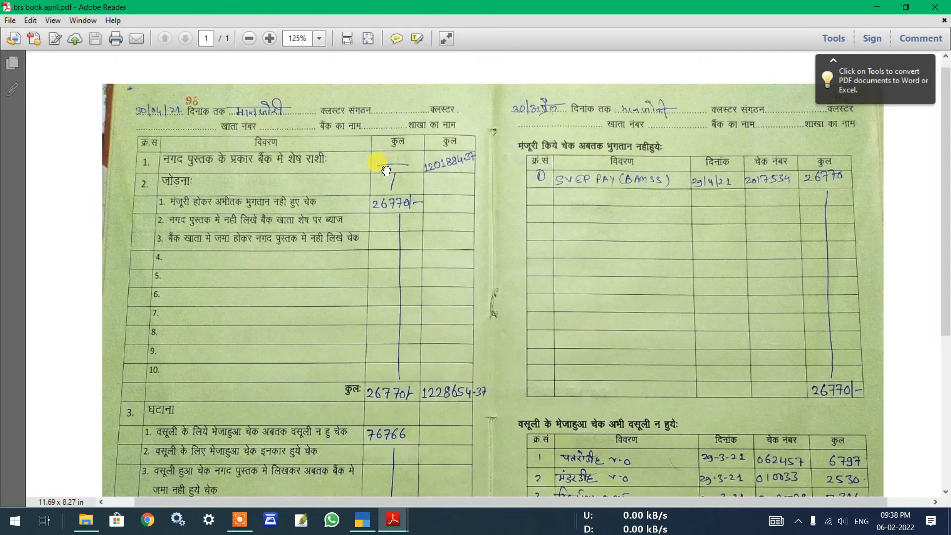
{"action": "scroll", "coordinate": [385, 168], "scroll_direction": "up", "scroll_amount": 2}
{"action": "scroll", "coordinate": [384, 168], "scroll_direction": "up", "scroll_amount": 1}
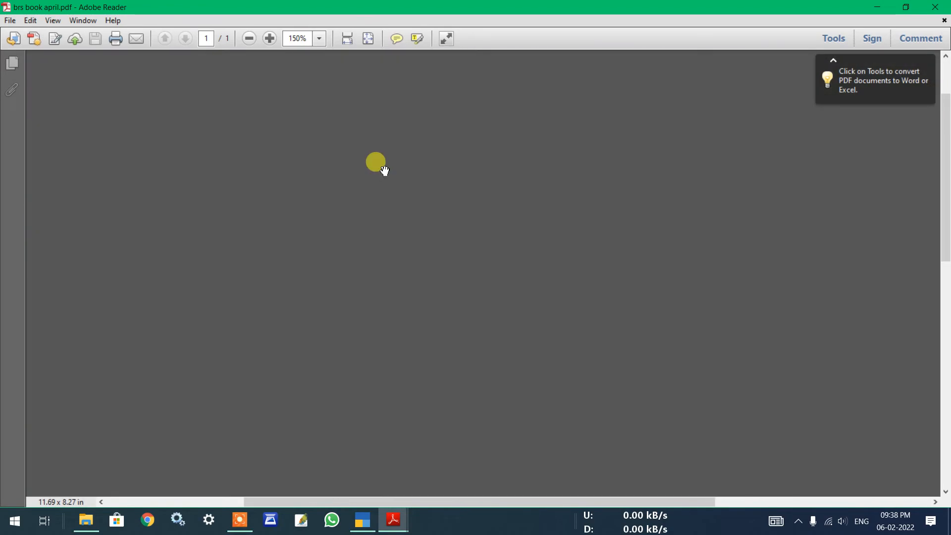
{"action": "scroll", "coordinate": [476, 258], "scroll_direction": "down", "scroll_amount": 1}
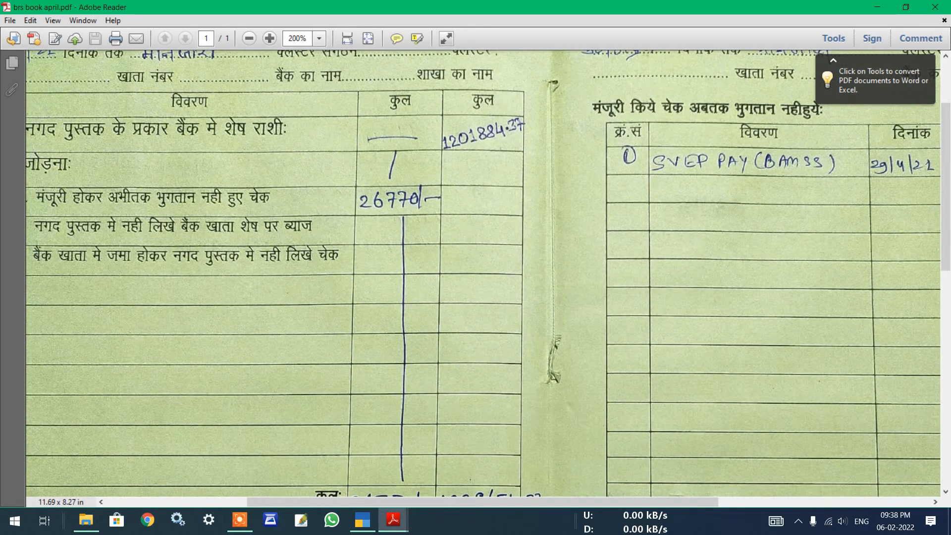
{"action": "scroll", "coordinate": [396, 315], "scroll_direction": "down", "scroll_amount": 1}
{"action": "left_click_drag", "start_coordinate": [403, 310], "coordinate": [400, 354]}
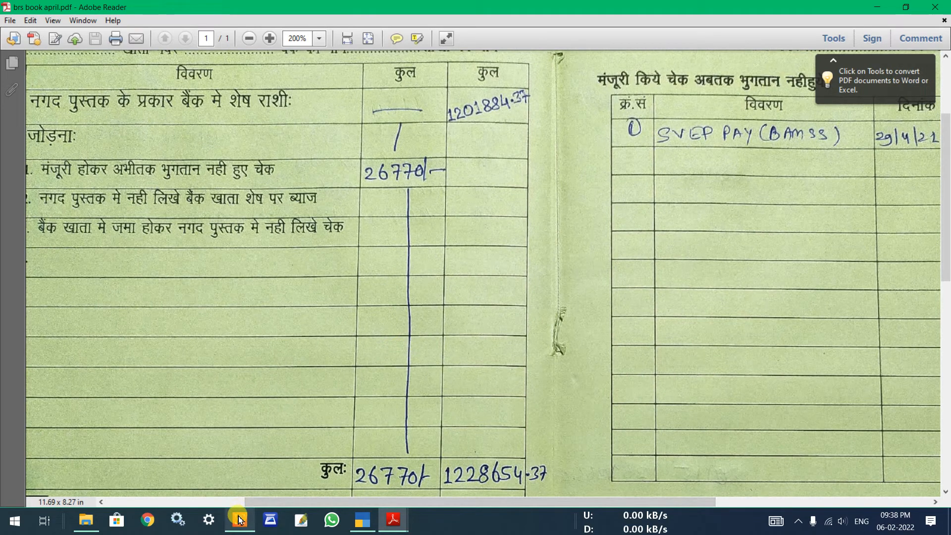
Switch back to TallyPrime and set the bank date of the Kamal Steelco & Furniture cheque 2017530 to 5-May-21
{"action": "left_click", "coordinate": [358, 521]}
{"action": "key", "text": "Up"}
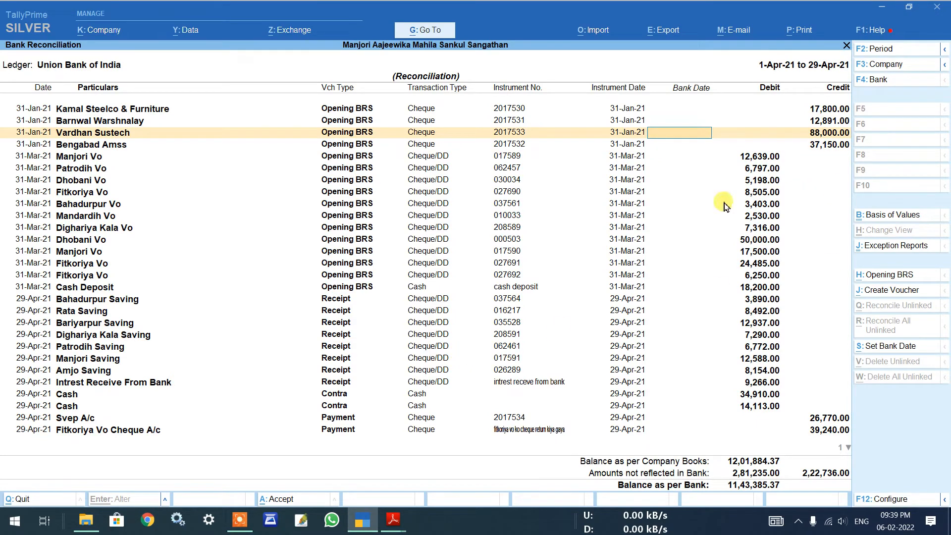
{"action": "key", "text": "Up"}
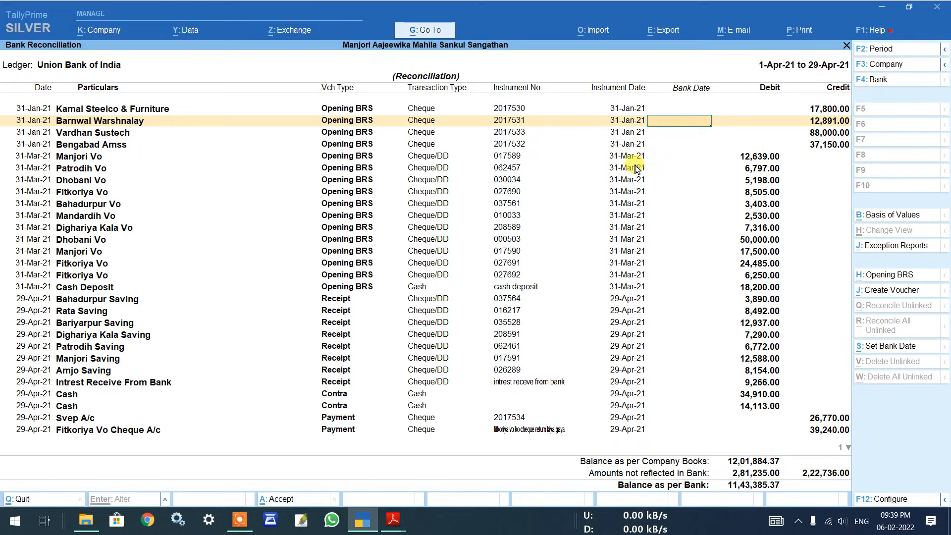
{"action": "left_click", "coordinate": [686, 108]}
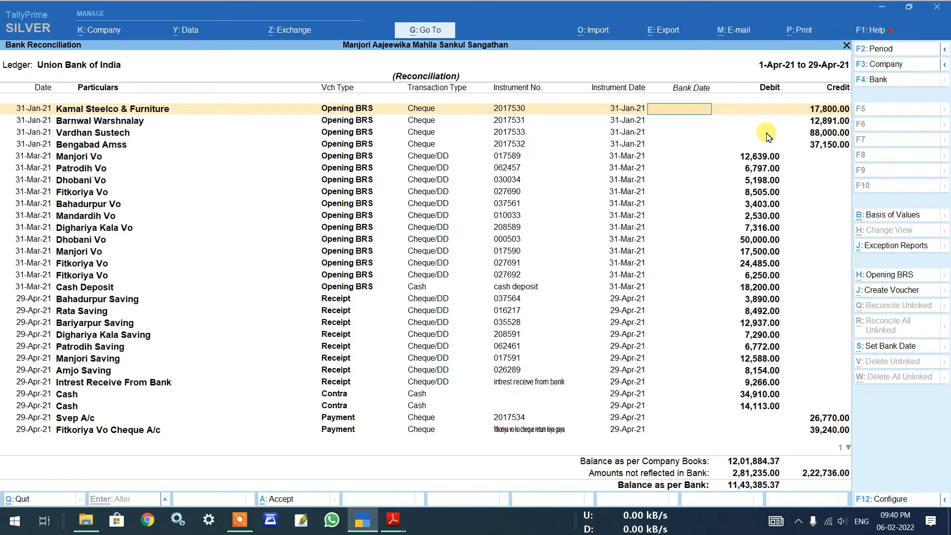
{"action": "type", "text": "5-5"}
{"action": "key", "text": "Return"}
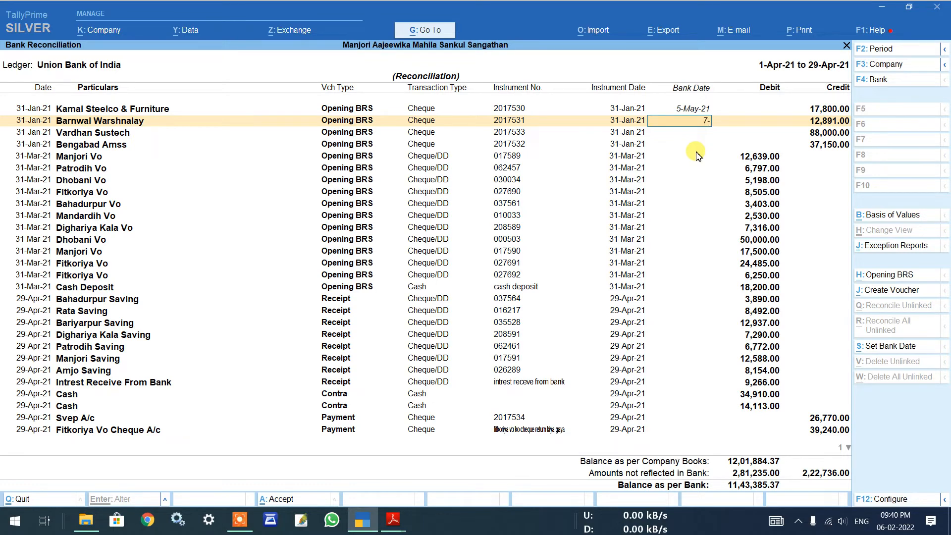
Set the bank date to 7-Apr-21 for both the Barnwal Warshnalay cheque 2017531 and the Vardhan Sustech cheque 2017533
{"action": "type", "text": "4"}
{"action": "key", "text": "Return"}
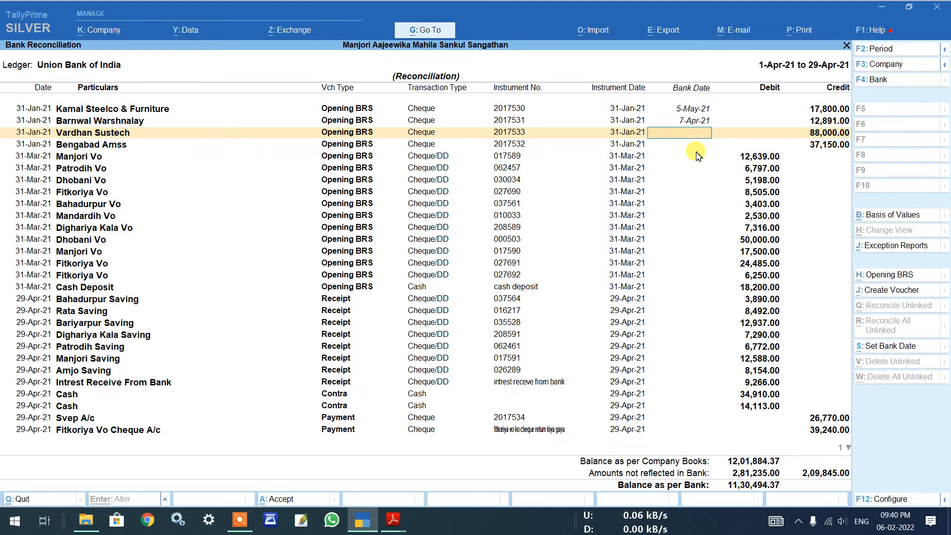
{"action": "type", "text": "7-4"}
{"action": "key", "text": "Return"}
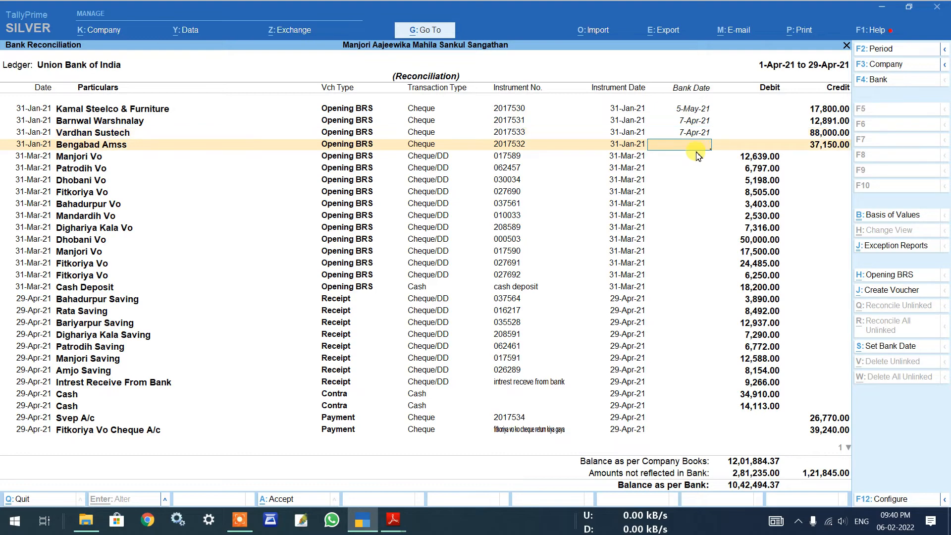
Set the bank date of Bengabad Amss cheque 2017532 to 12-Apr-21 and of Manjori Vo cheque 017589 to 11-Apr-21
{"action": "type", "text": "12-4"}
{"action": "key", "text": "Return"}
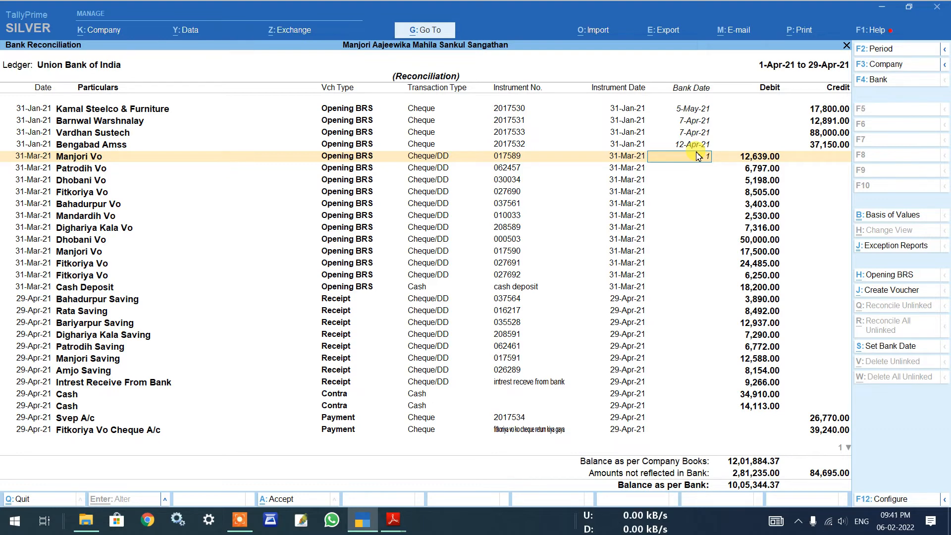
{"action": "type", "text": "-Apr-21"}
{"action": "key", "text": "Return"}
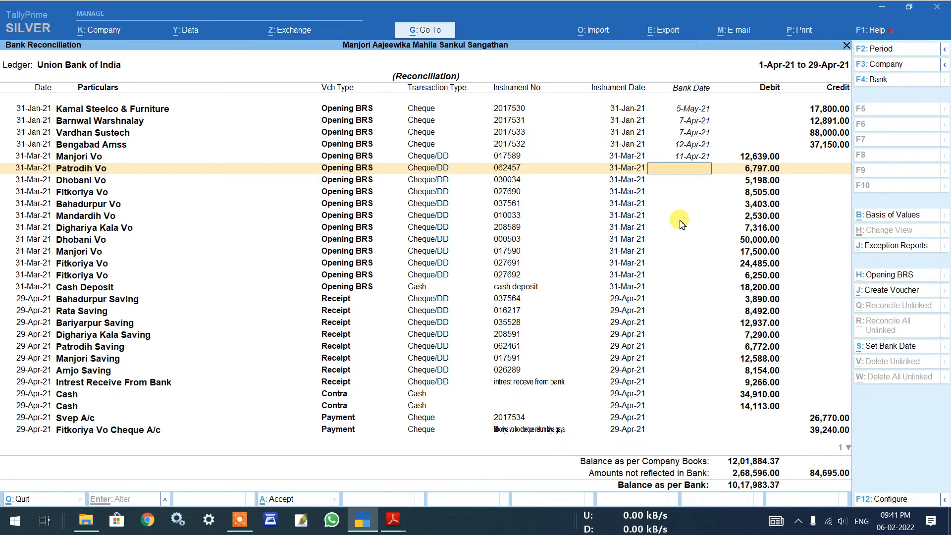
Set the bank date of Dhobani Vo cheque 030034 to 11-Apr-21 and of Bahadurpur Vo cheque 037561 to 12-Apr-21
{"action": "key", "text": "Down"}
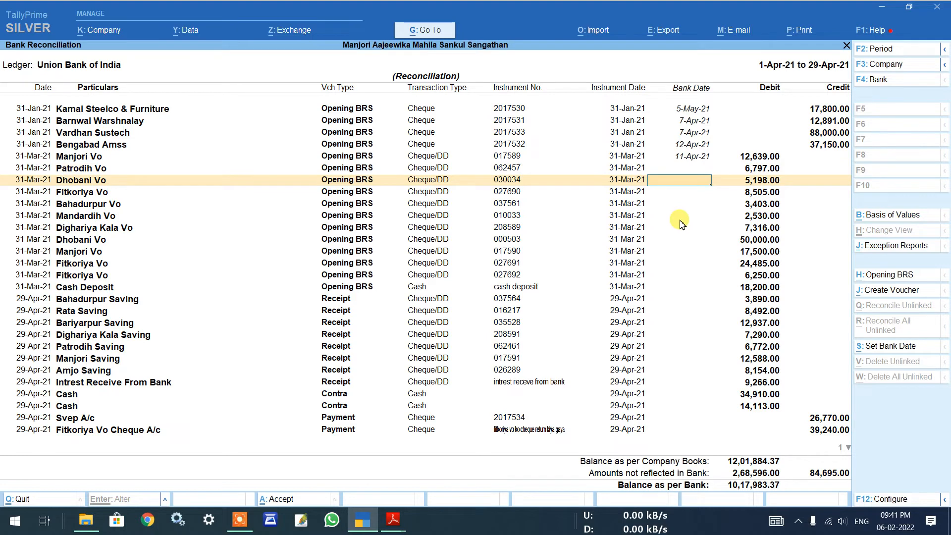
{"action": "type", "text": "11-4"}
{"action": "key", "text": "Return"}
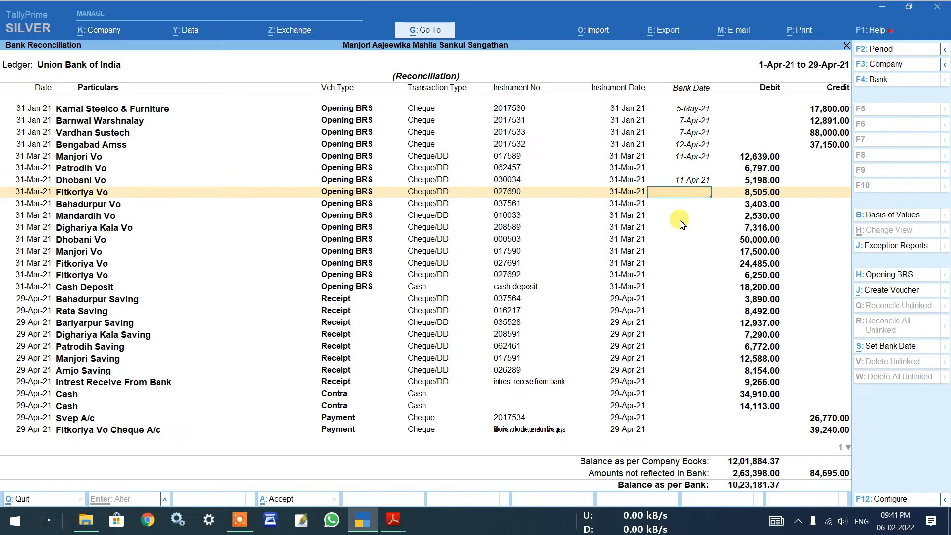
{"action": "key", "text": "Down"}
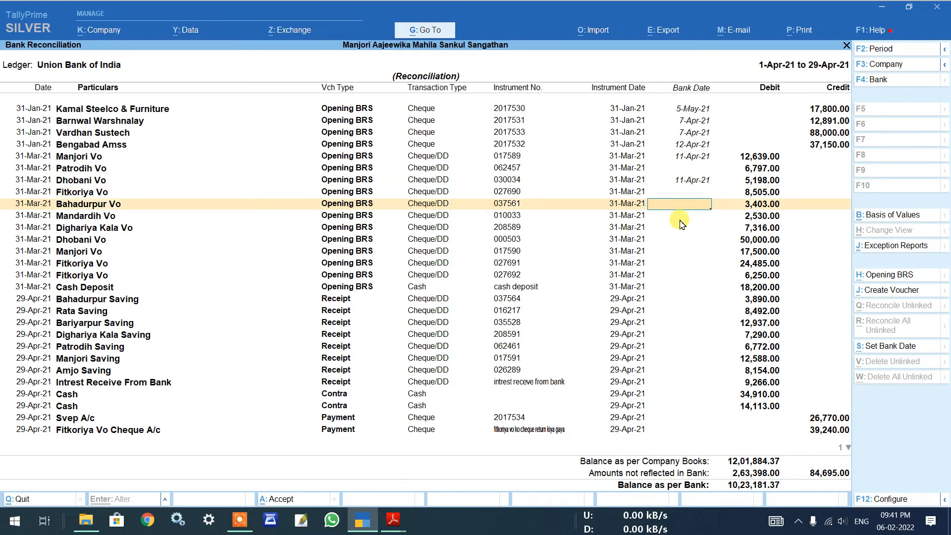
{"action": "type", "text": "12-4"}
{"action": "key", "text": "Return"}
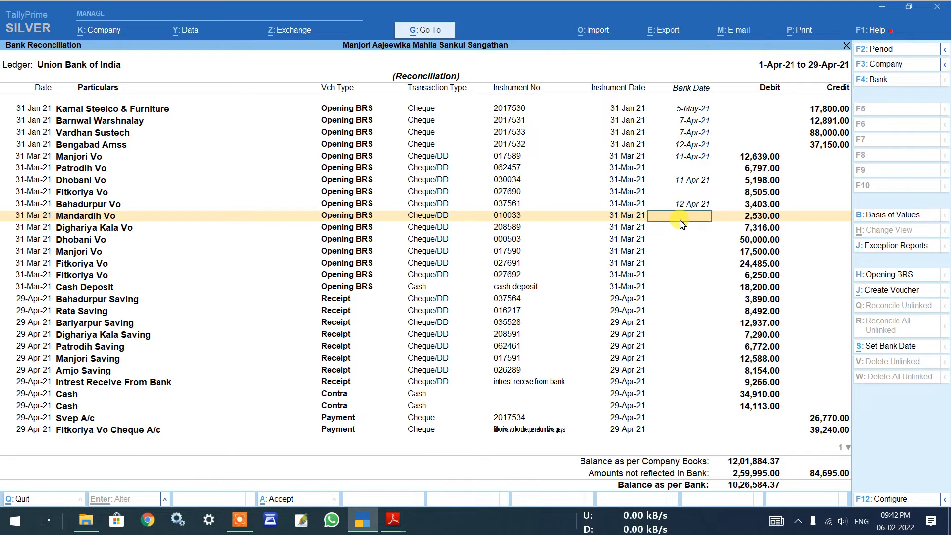
Set the bank date of Dhobani Vo cheque 000503 to 13-Apr-21 and of Manjori Vo cheque 017590 to 12-Apr-21
{"action": "key", "text": "Down"}
{"action": "key", "text": "Down"}
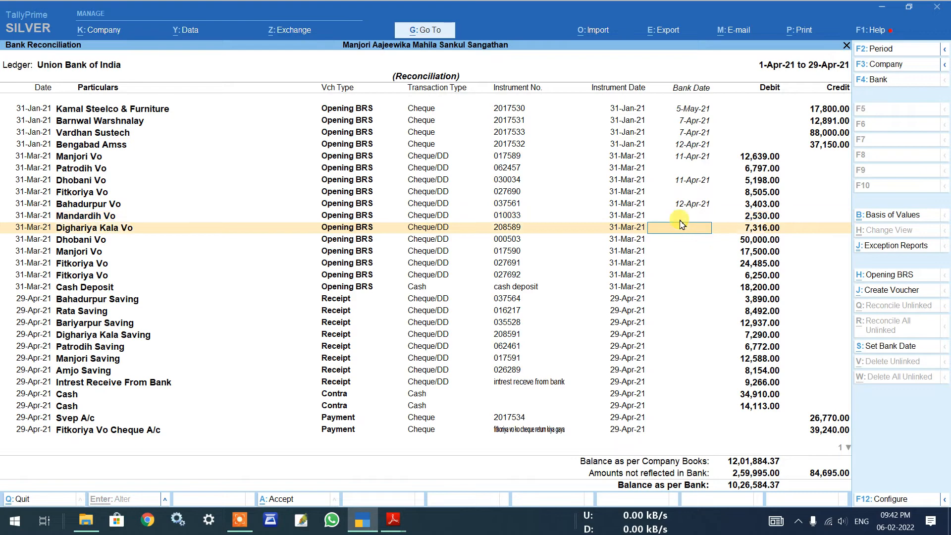
{"action": "type", "text": "1"}
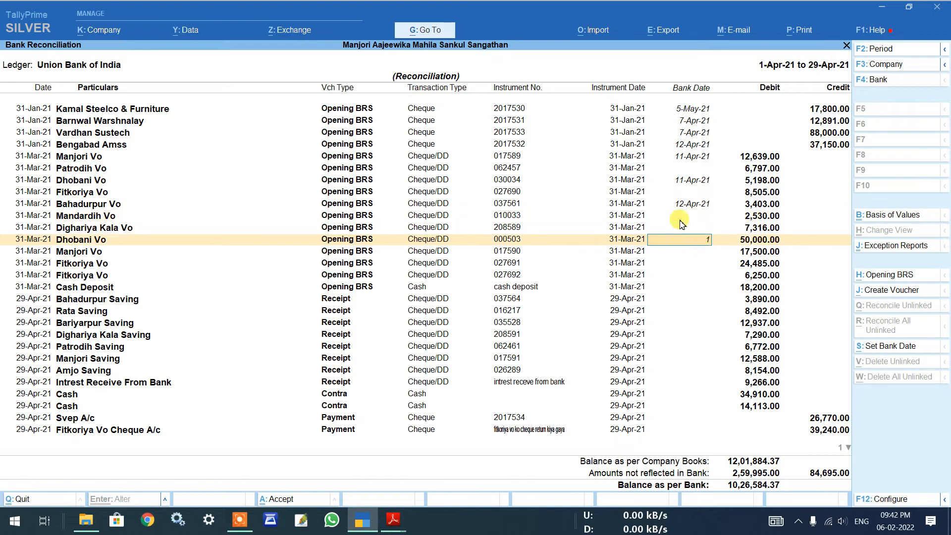
{"action": "type", "text": "3-4"}
{"action": "key", "text": "Return"}
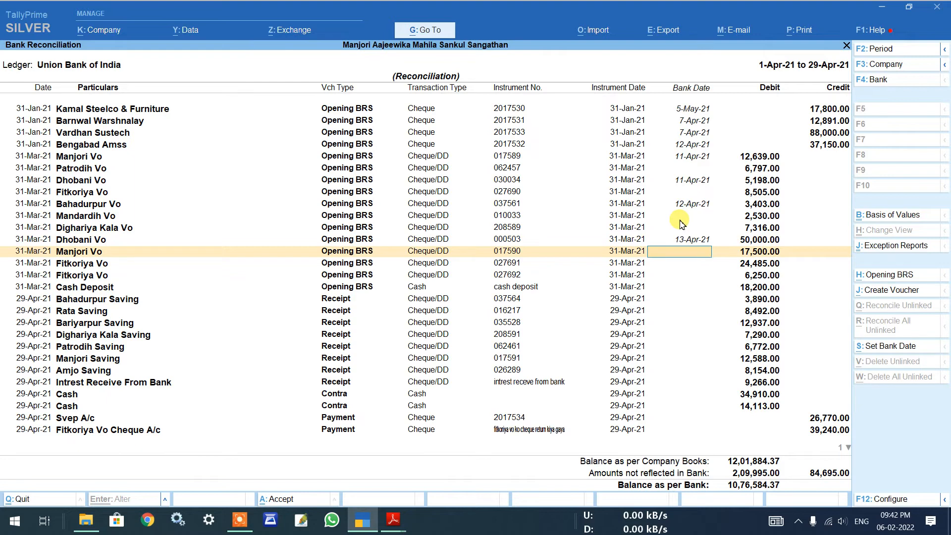
{"action": "type", "text": "12-4"}
{"action": "key", "text": "Return"}
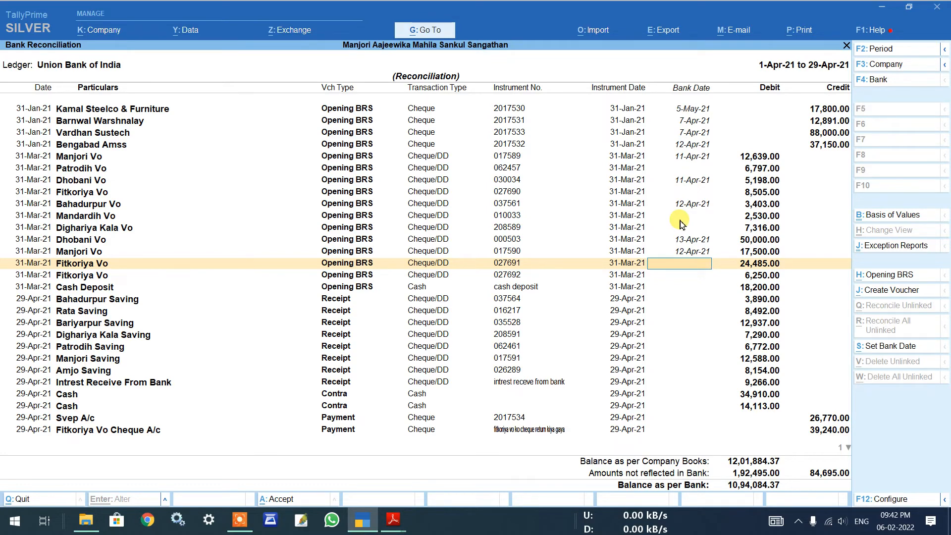
Save the entered bank dates and reopen the bank reconciliation of the Union Bank of India ledger
{"action": "key", "text": "Down"}
{"action": "key", "text": "Down"}
{"action": "key", "text": "Down"}
{"action": "key", "text": "Down"}
{"action": "key", "text": "Down"}
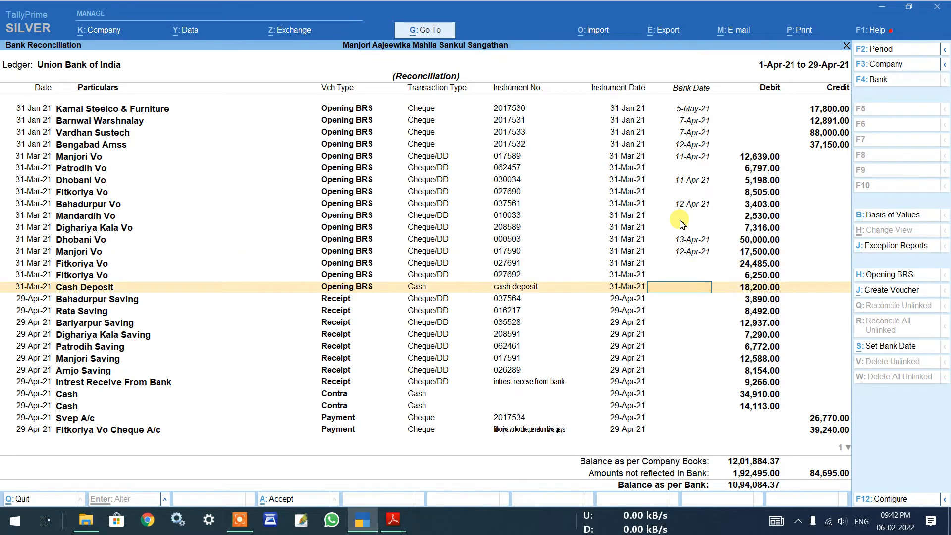
{"action": "key", "text": "Down"}
{"action": "key", "text": "Down"}
{"action": "key", "text": "Down"}
{"action": "key", "text": "Down"}
{"action": "key", "text": "Down"}
{"action": "key", "text": "Down"}
{"action": "key", "text": "Down"}
{"action": "key", "text": "Down"}
{"action": "key", "text": "Down"}
{"action": "key", "text": "Down"}
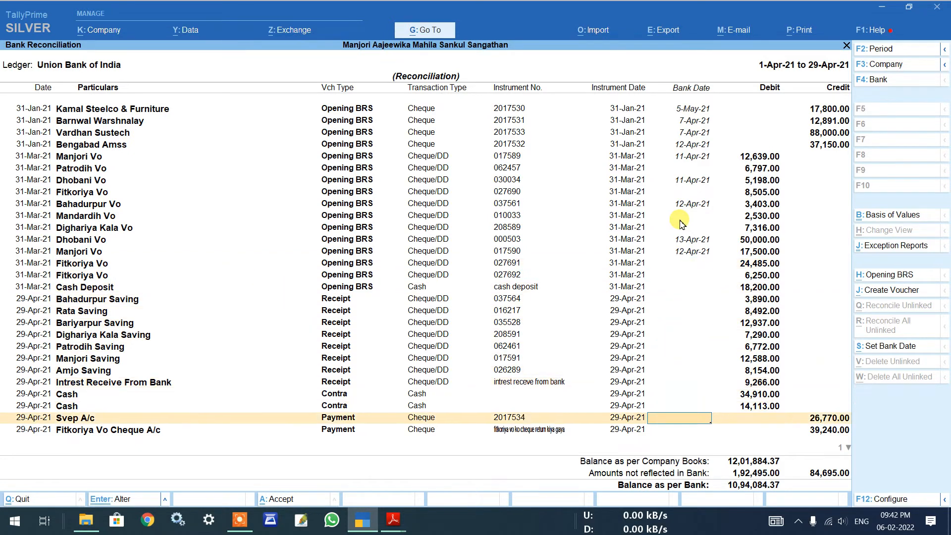
{"action": "key", "text": "Return"}
{"action": "key", "text": "Return"}
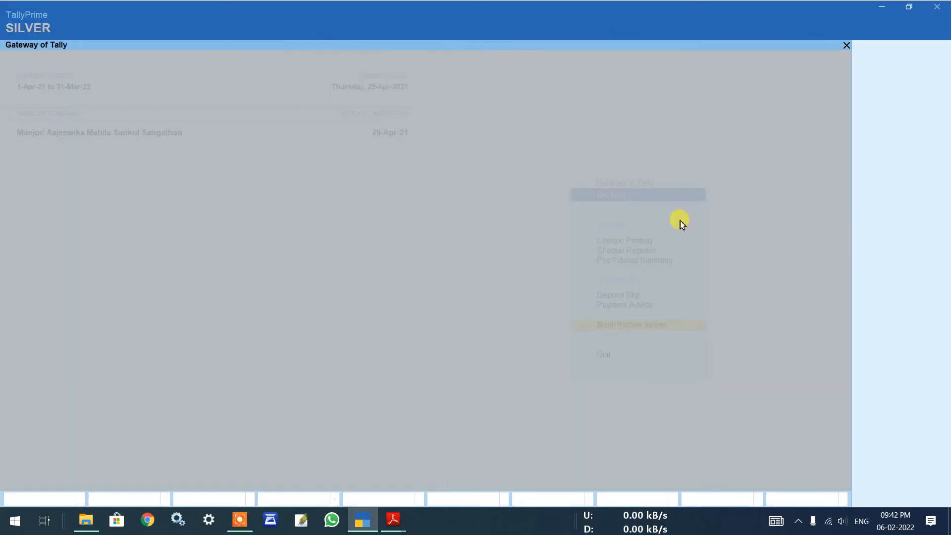
{"action": "key", "text": "Return"}
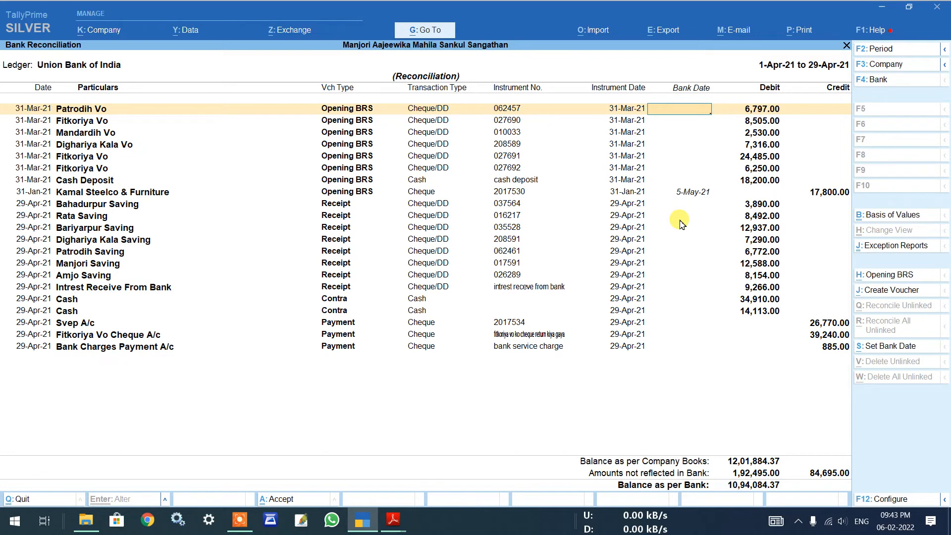
{"action": "key", "text": "F11"}
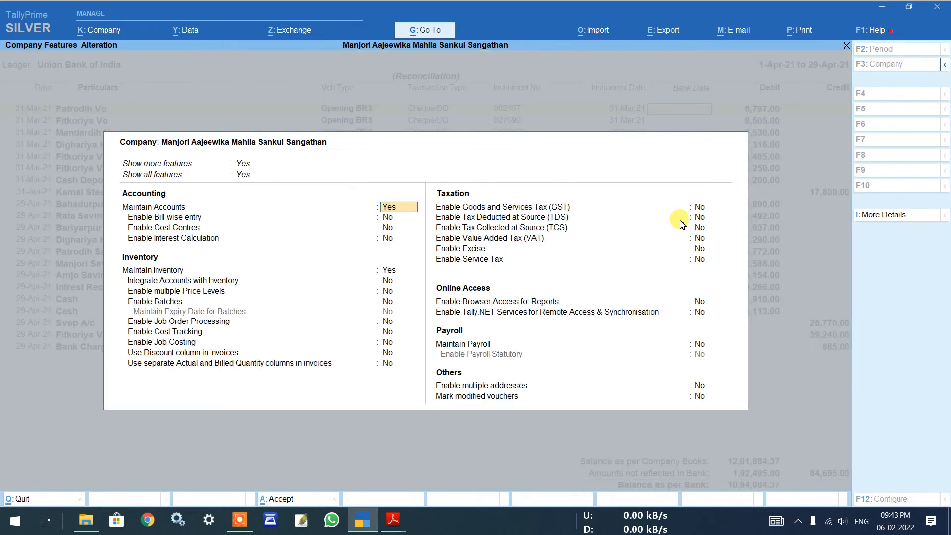
{"action": "key", "text": "BackSpace"}
{"action": "key", "text": "Escape"}
{"action": "key", "text": "Return"}
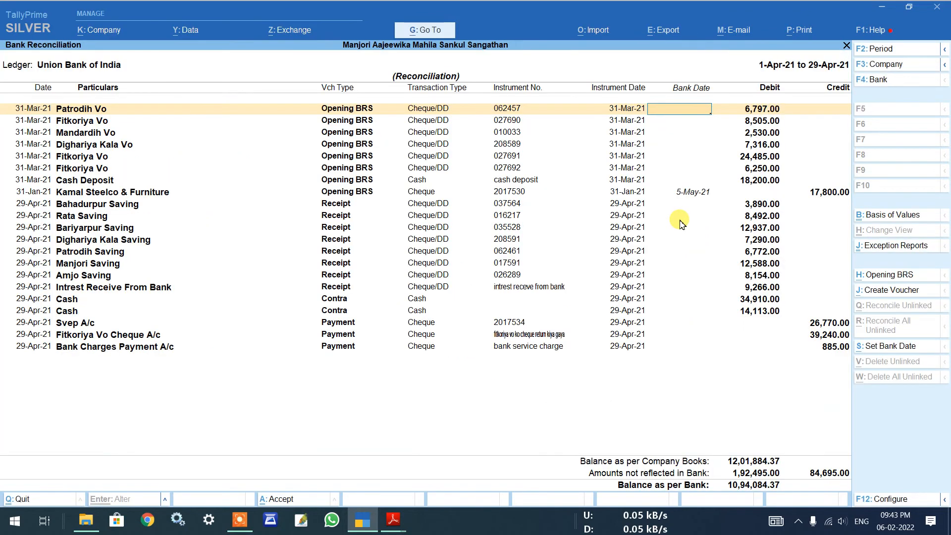
Review the bank reconciliation's configuration options, including Allow Back-dated Reconciliation
{"action": "key", "text": "F12"}
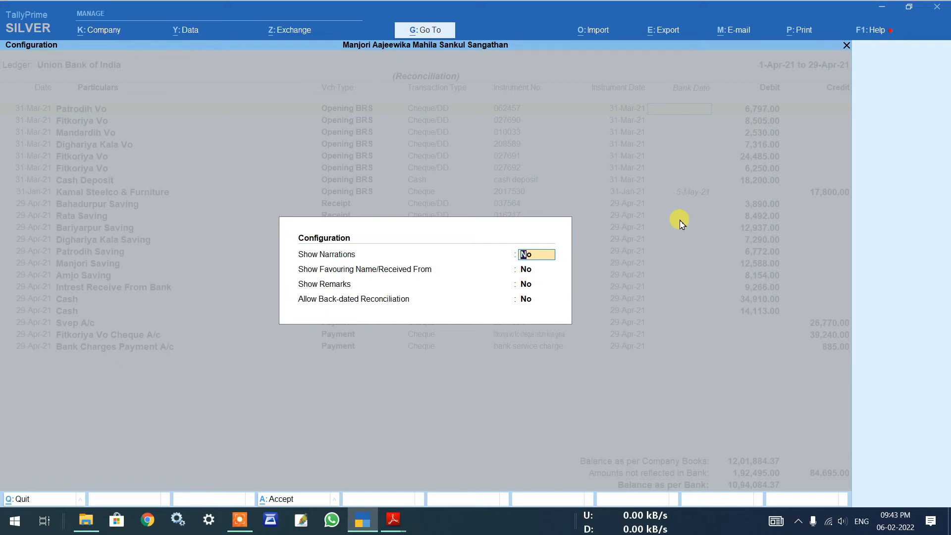
{"action": "key", "text": "Return"}
{"action": "key", "text": "Return"}
{"action": "key", "text": "Return"}
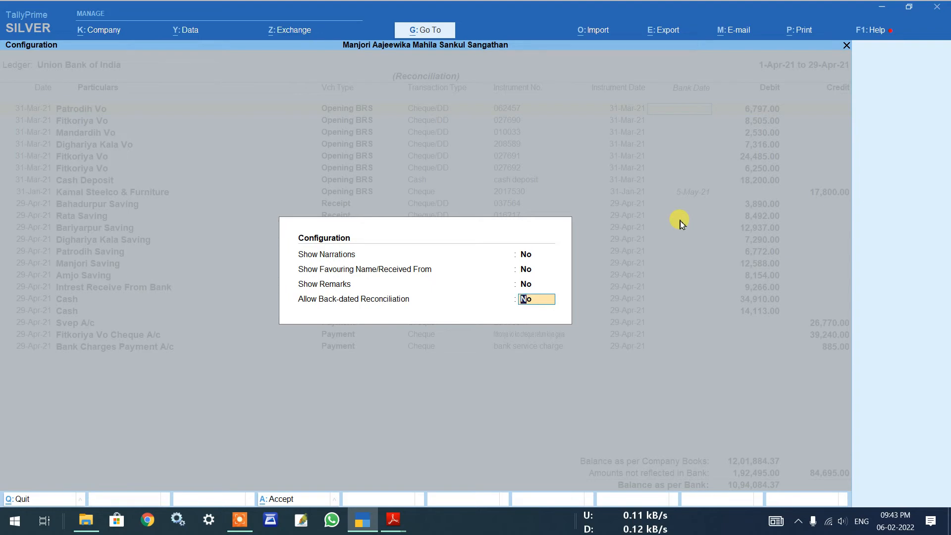
{"action": "key", "text": "Return"}
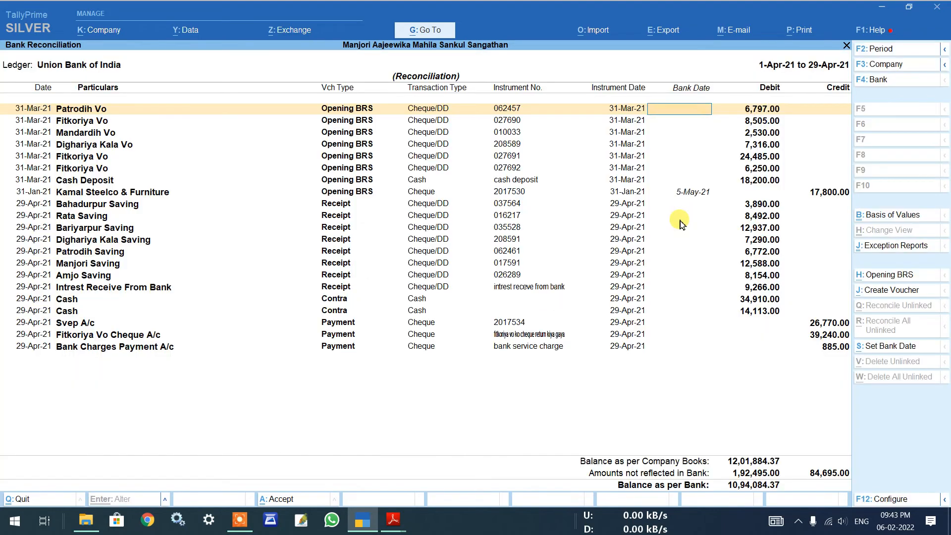
Look through the bank dates of the remaining opening entries down to the Bahadurpur Saving receipt
{"action": "key", "text": "Down"}
{"action": "key", "text": "Down"}
{"action": "key", "text": "Down"}
{"action": "key", "text": "Down"}
{"action": "key", "text": "Down"}
{"action": "key", "text": "Down"}
{"action": "key", "text": "Down"}
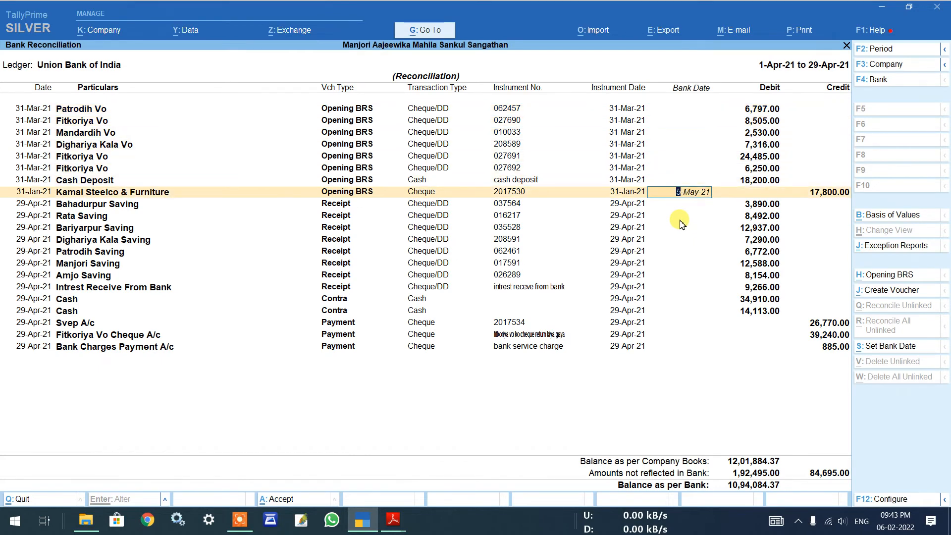
{"action": "key", "text": "Down"}
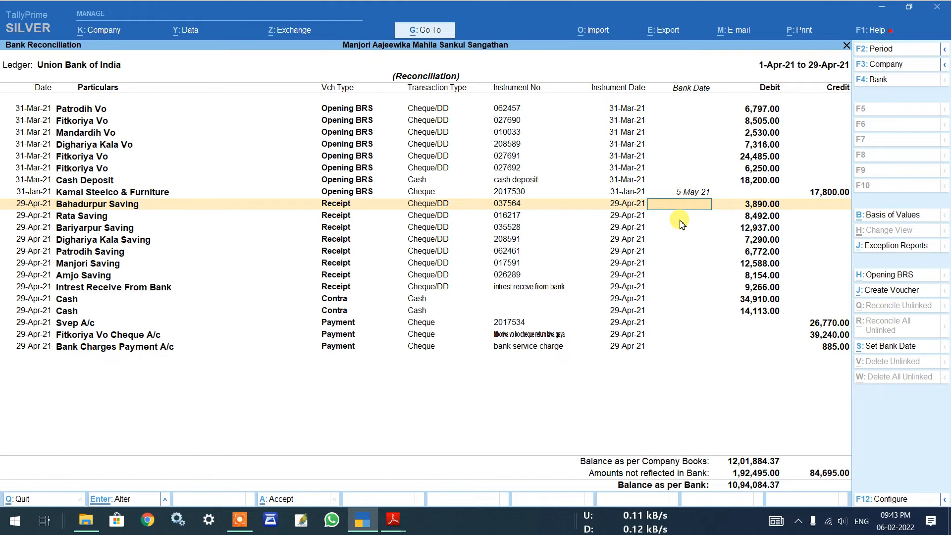
{"action": "key", "text": "Up"}
{"action": "key", "text": "Up"}
{"action": "key", "text": "Up"}
{"action": "key", "text": "Up"}
{"action": "key", "text": "Up"}
{"action": "key", "text": "Up"}
{"action": "key", "text": "Up"}
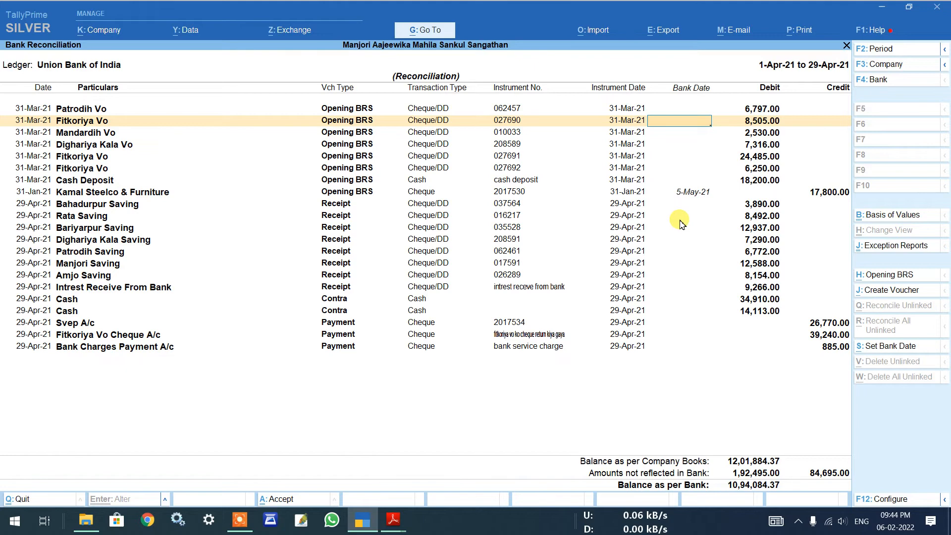
{"action": "type", "text": "31-4"}
{"action": "key", "text": "BackSpace"}
{"action": "key", "text": "BackSpace"}
{"action": "key", "text": "BackSpace"}
{"action": "key", "text": "BackSpace"}
{"action": "type", "text": "5-4"}
{"action": "key", "text": "Return"}
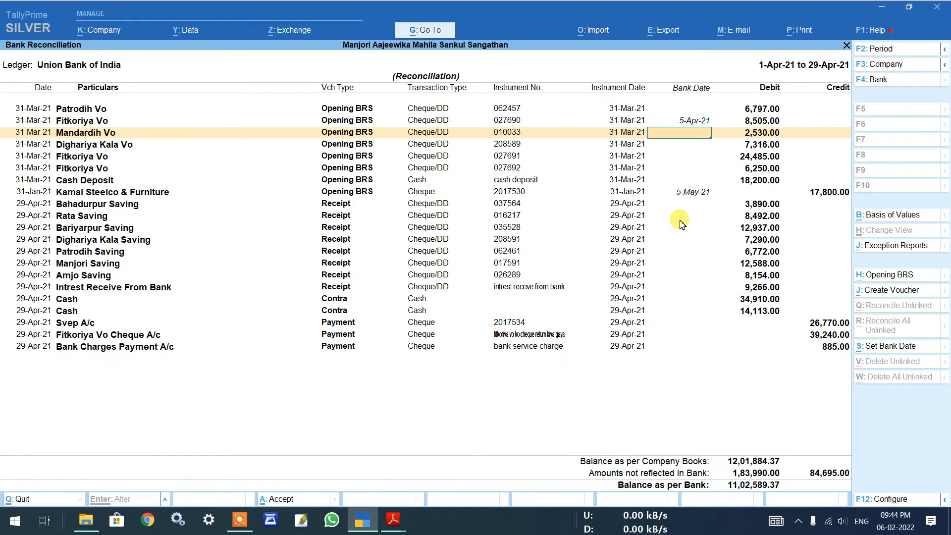
Try to set the bank date of the Fitkoriya Vo Cheque A/c payment to 14-Apr-21
{"action": "key", "text": "Down"}
{"action": "key", "text": "Down"}
{"action": "key", "text": "Down"}
{"action": "left_click", "coordinate": [680, 223]}
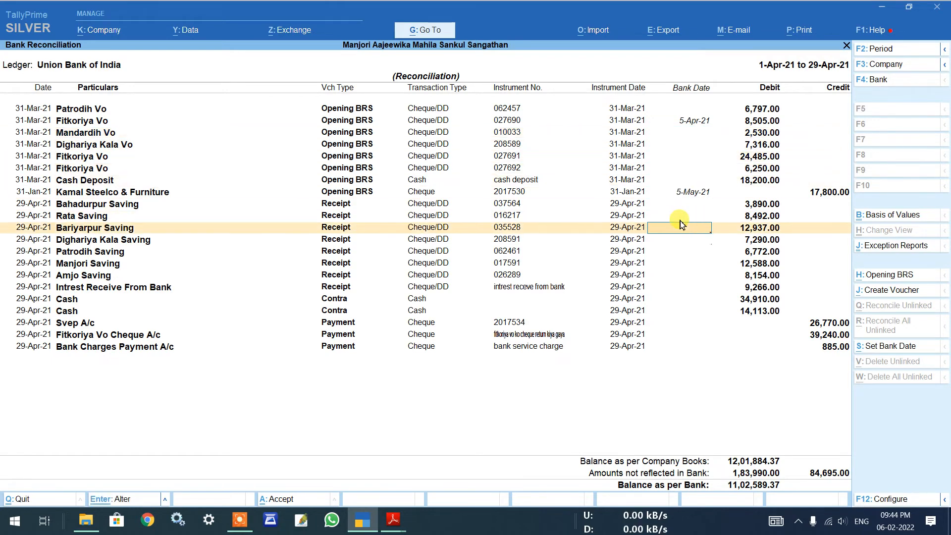
{"action": "key", "text": "Down"}
{"action": "key", "text": "Down"}
{"action": "key", "text": "Down"}
{"action": "key", "text": "Down"}
{"action": "key", "text": "Down"}
{"action": "key", "text": "Down"}
{"action": "key", "text": "Down"}
{"action": "key", "text": "Down"}
{"action": "key", "text": "Down"}
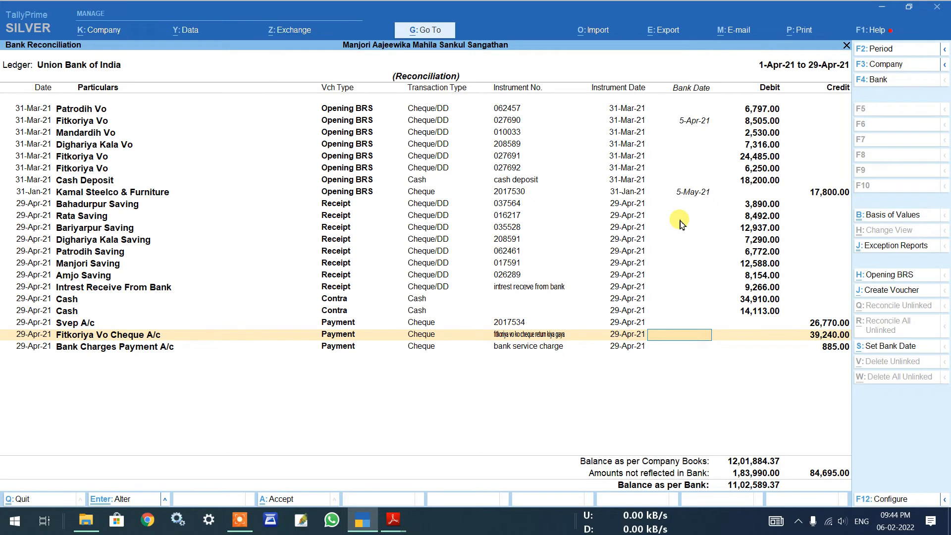
{"action": "type", "text": "14-4"}
{"action": "key", "text": "Return"}
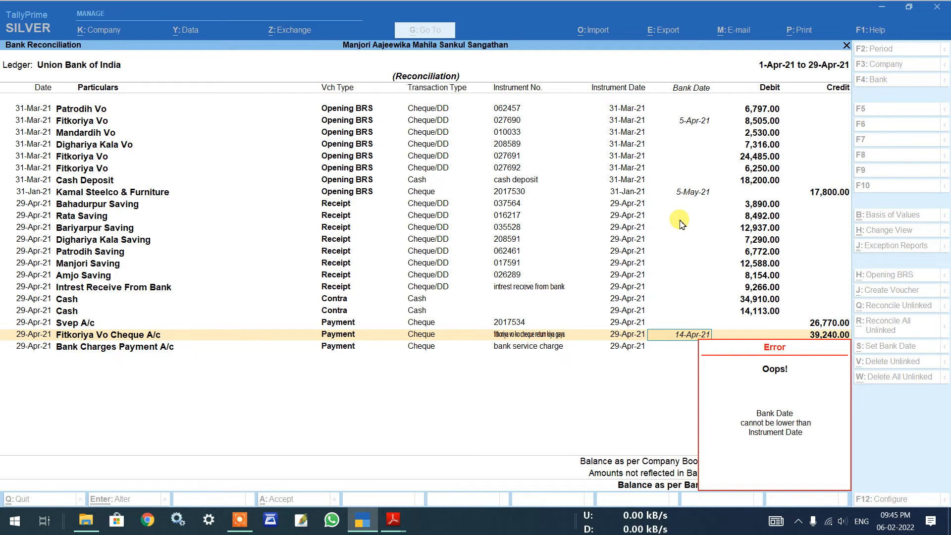
{"action": "key", "text": "Escape"}
Set the bank date of the Fitkoriya Vo Cheque A/c payment to 30-Apr-21
{"action": "key", "text": "Up"}
{"action": "key", "text": "Up"}
{"action": "key", "text": "Up"}
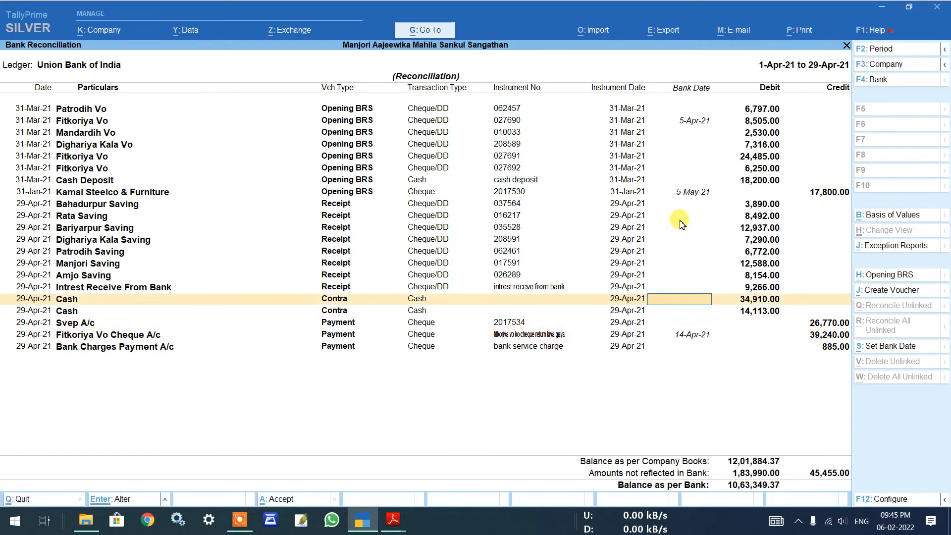
{"action": "key", "text": "Down"}
{"action": "key", "text": "Down"}
{"action": "key", "text": "Down"}
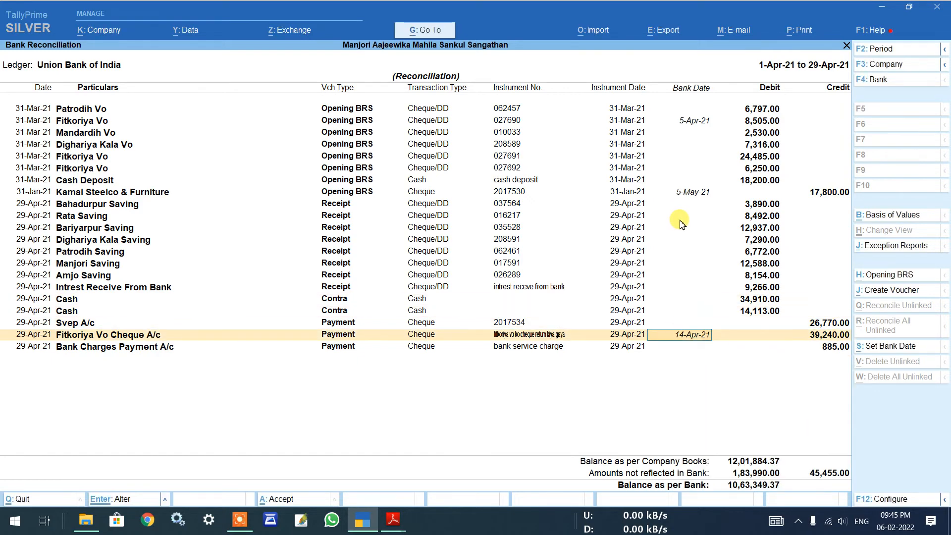
{"action": "type", "text": "30-4"}
{"action": "key", "text": "Return"}
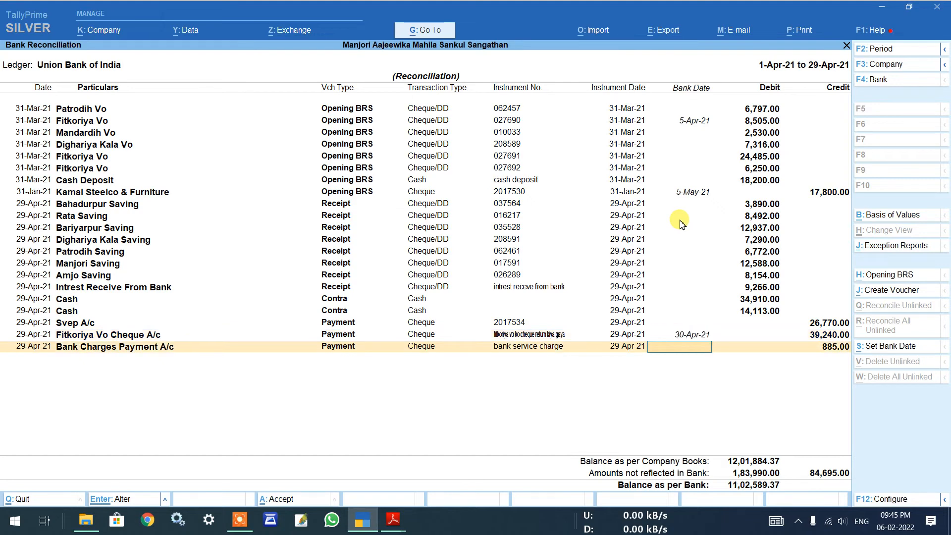
Set the bank date of the Bank Charges Payment A/c entry to 30-Apr-21
{"action": "type", "text": "30-4"}
{"action": "key", "text": "Up"}
{"action": "key", "text": "Down"}
{"action": "key", "text": "Down"}
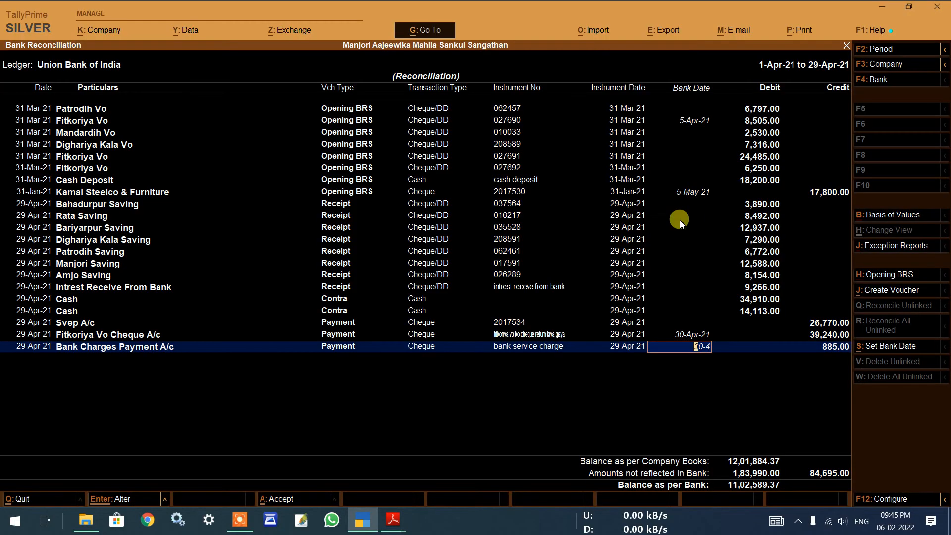
{"action": "key", "text": "Return"}
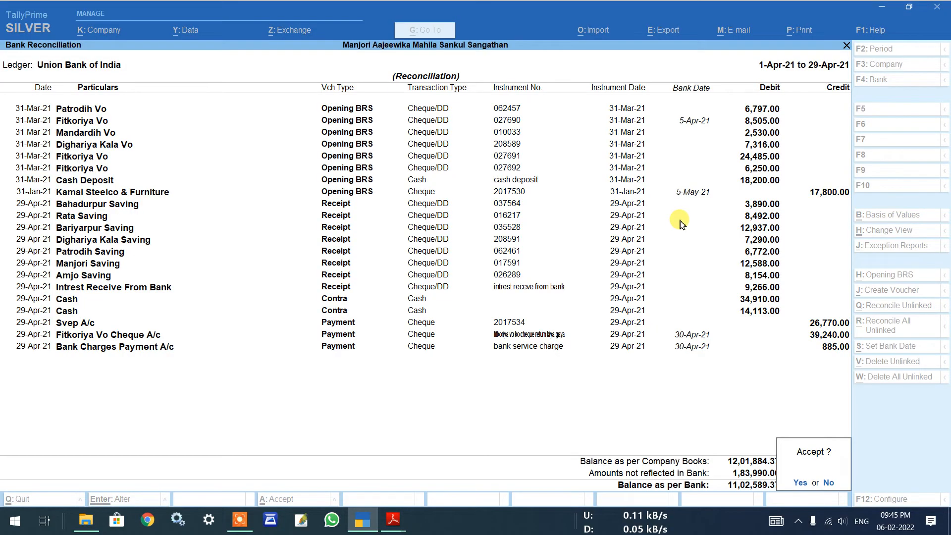
{"action": "key", "text": "y"}
Go through the reconciliation entries to the end of the list and save the bank dates
{"action": "key", "text": "Down"}
{"action": "key", "text": "Up"}
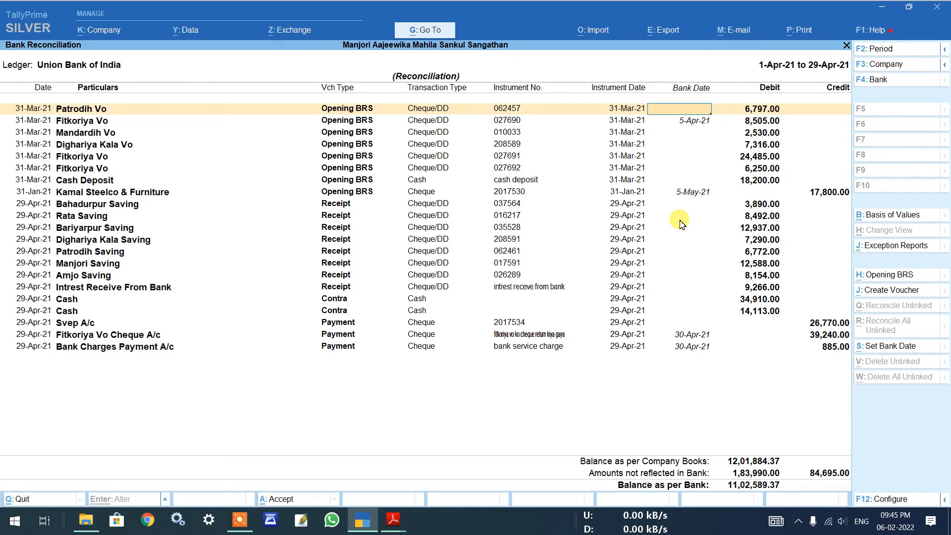
{"action": "key", "text": "Down"}
{"action": "key", "text": "Down"}
{"action": "key", "text": "Down"}
{"action": "key", "text": "Down"}
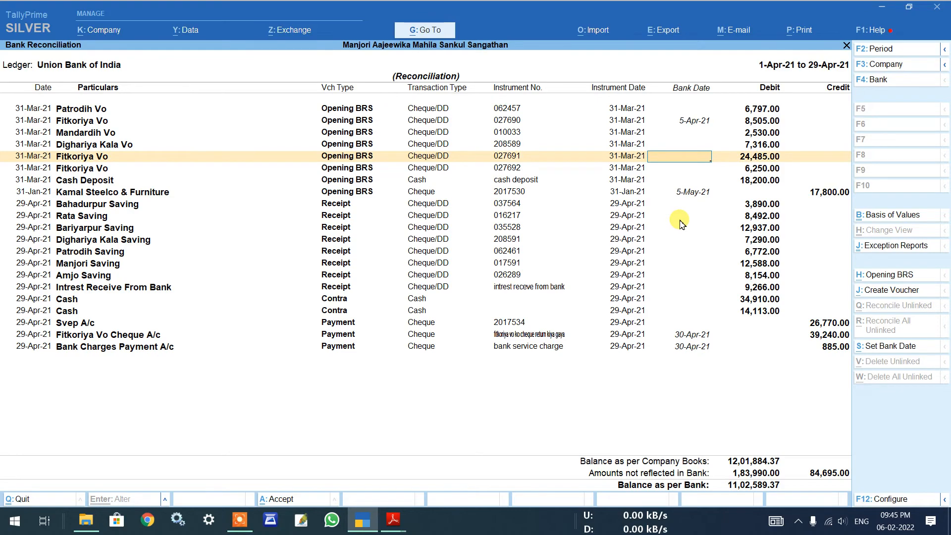
{"action": "key", "text": "Down"}
{"action": "key", "text": "Down"}
{"action": "key", "text": "Down"}
{"action": "key", "text": "Down"}
{"action": "key", "text": "Down"}
{"action": "key", "text": "Down"}
{"action": "key", "text": "Down"}
{"action": "key", "text": "Down"}
{"action": "key", "text": "Down"}
{"action": "key", "text": "Down"}
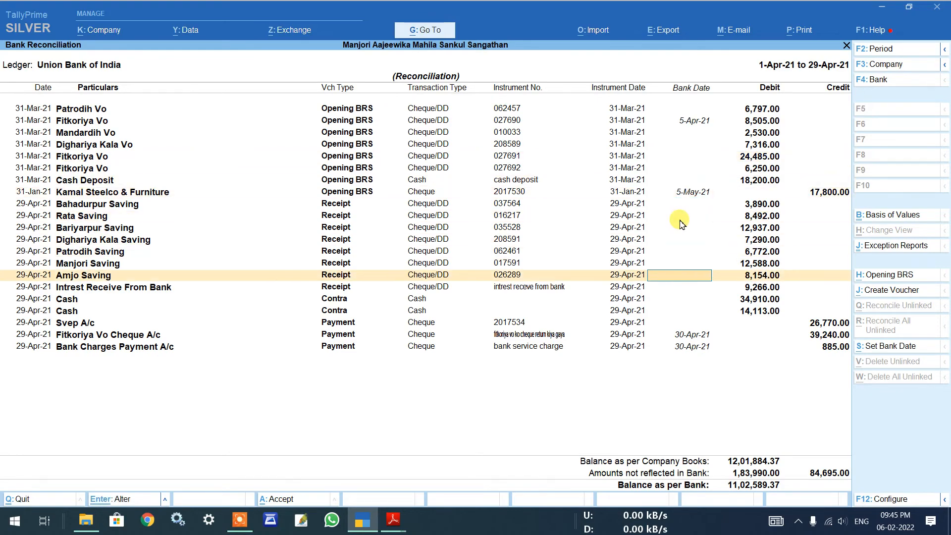
{"action": "key", "text": "Down"}
{"action": "key", "text": "Down"}
{"action": "key", "text": "Down"}
{"action": "key", "text": "Down"}
{"action": "key", "text": "Down"}
{"action": "key", "text": "Down"}
{"action": "key", "text": "Return"}
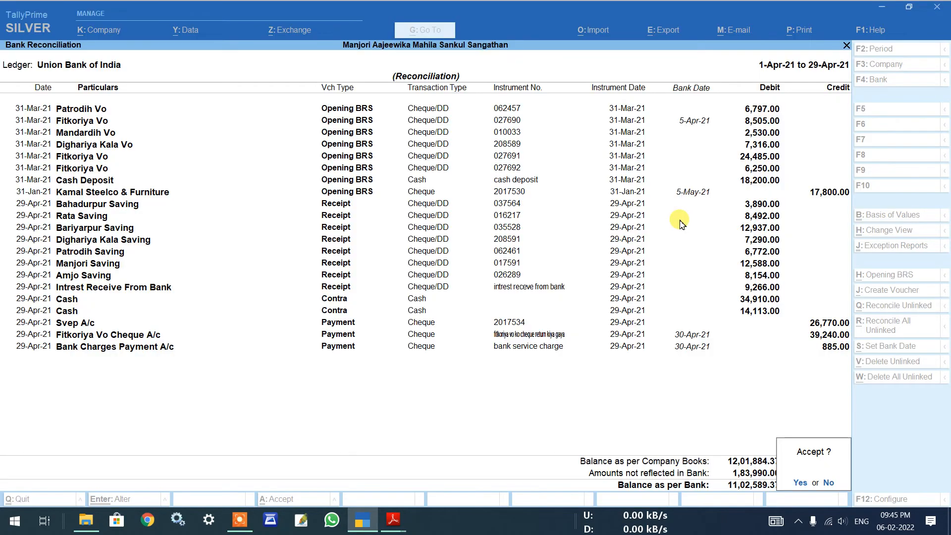
{"action": "key", "text": "y"}
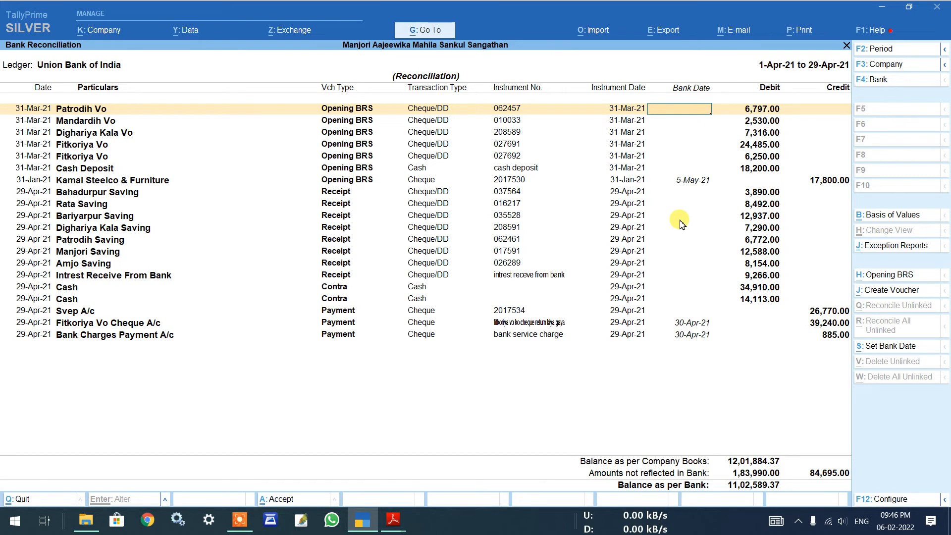
Fill in the bank dates of the unreconciled entries from their instrument dates
{"action": "left_click", "coordinate": [889, 346]}
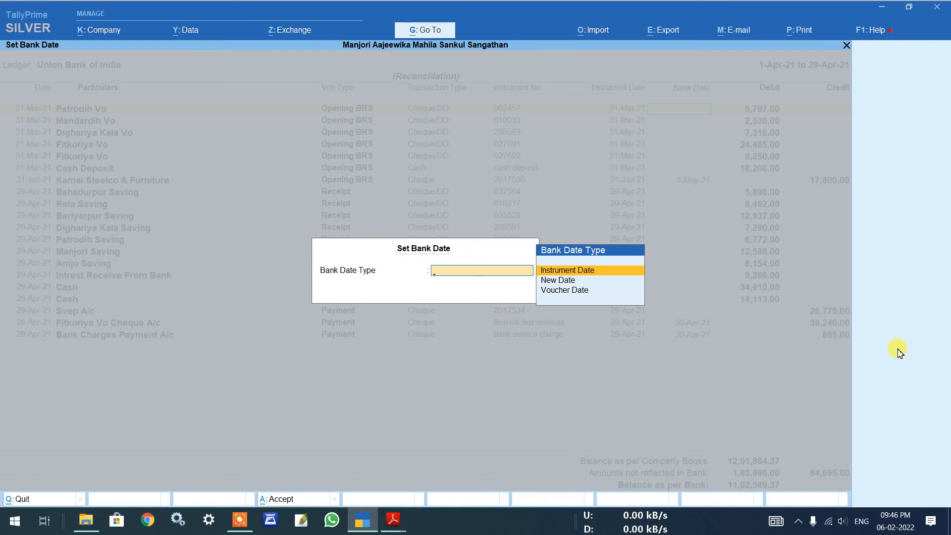
{"action": "key", "text": "Return"}
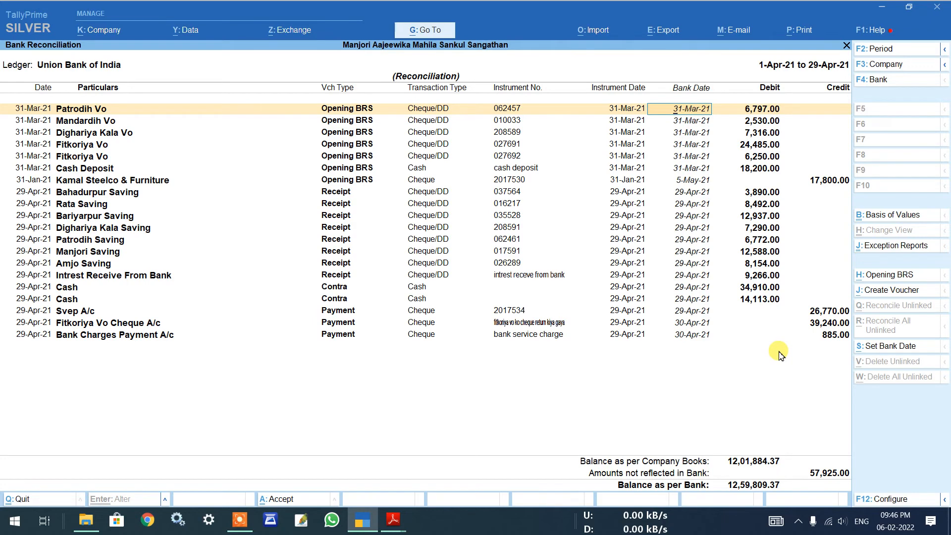
Configure the bank reconciliation to show narrations and remarks and to allow back-dated reconciliation
{"action": "key", "text": "F12"}
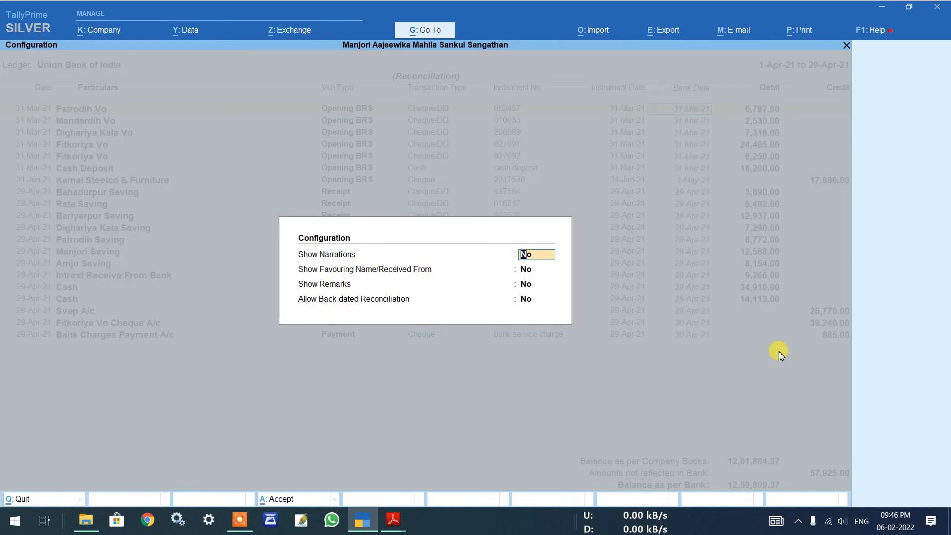
{"action": "type", "text": "y"}
{"action": "key", "text": "Return"}
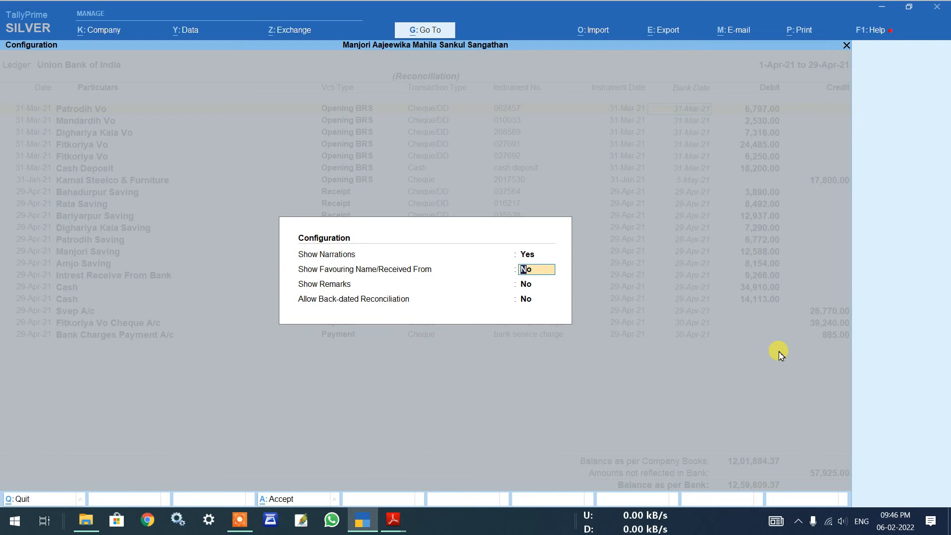
{"action": "key", "text": "Return"}
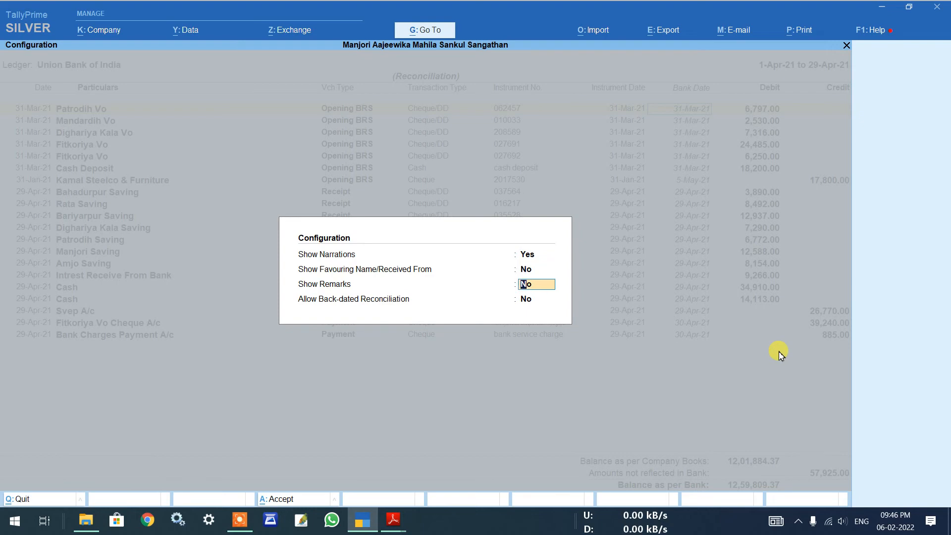
{"action": "type", "text": "y"}
{"action": "key", "text": "Return"}
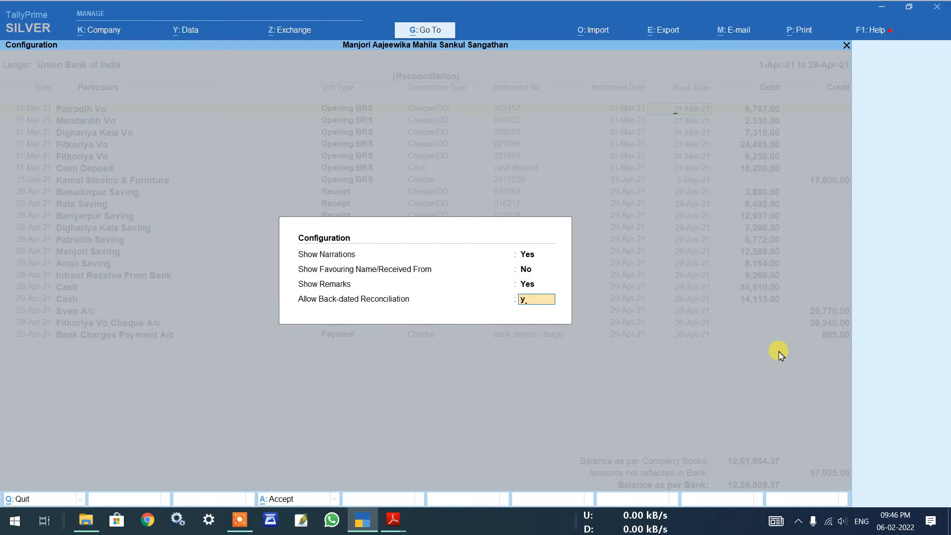
{"action": "key", "text": "Return"}
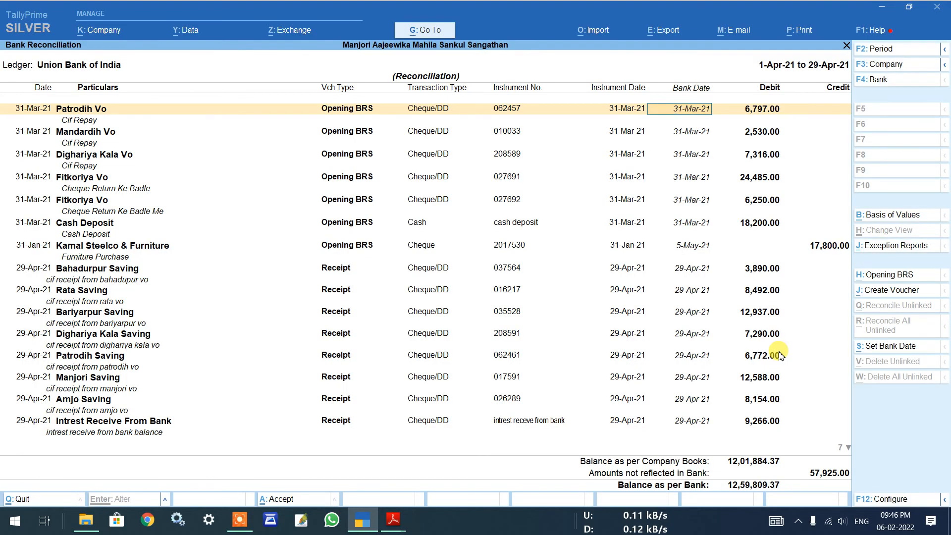
Review the reconciliation configuration, checking the remarks and back-dated reconciliation options
{"action": "key", "text": "F12"}
{"action": "key", "text": "Down"}
{"action": "key", "text": "Down"}
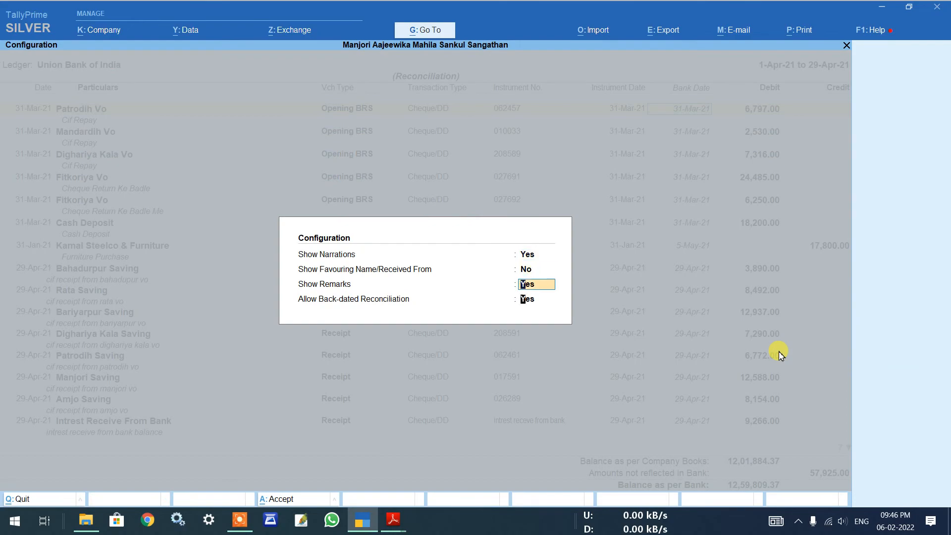
{"action": "key", "text": "Return"}
{"action": "key", "text": "Return"}
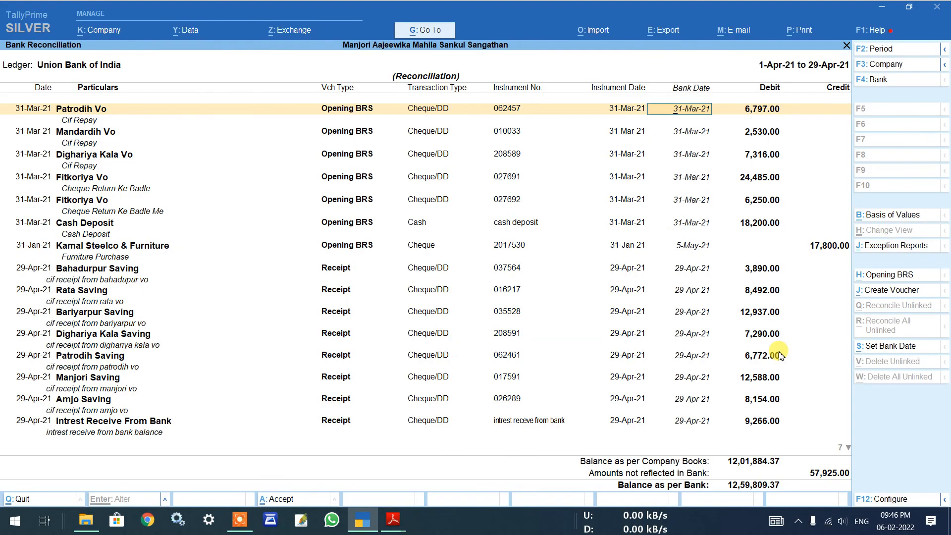
Try to confirm 31-Mar-21 as the bank date of the Patrodih Vo opening entry
{"action": "key", "text": "Return"}
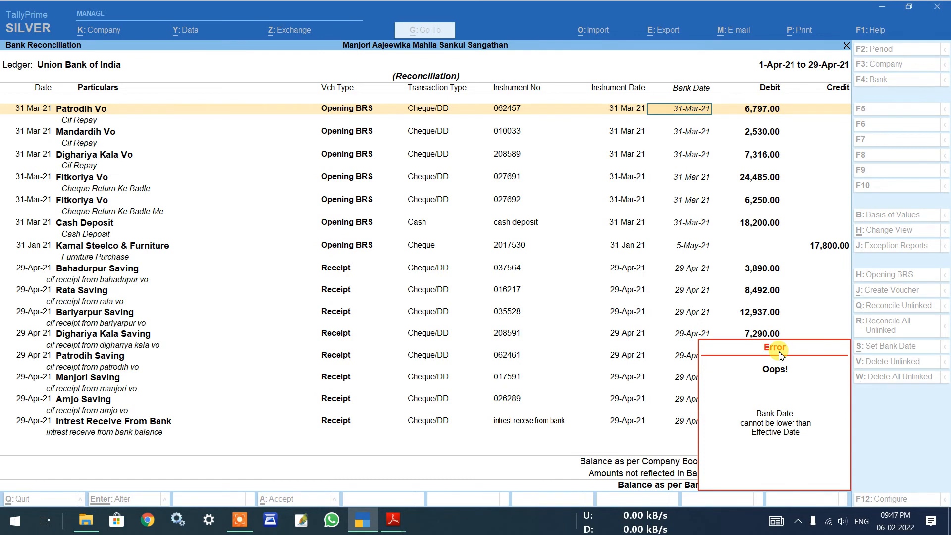
{"action": "key", "text": "Return"}
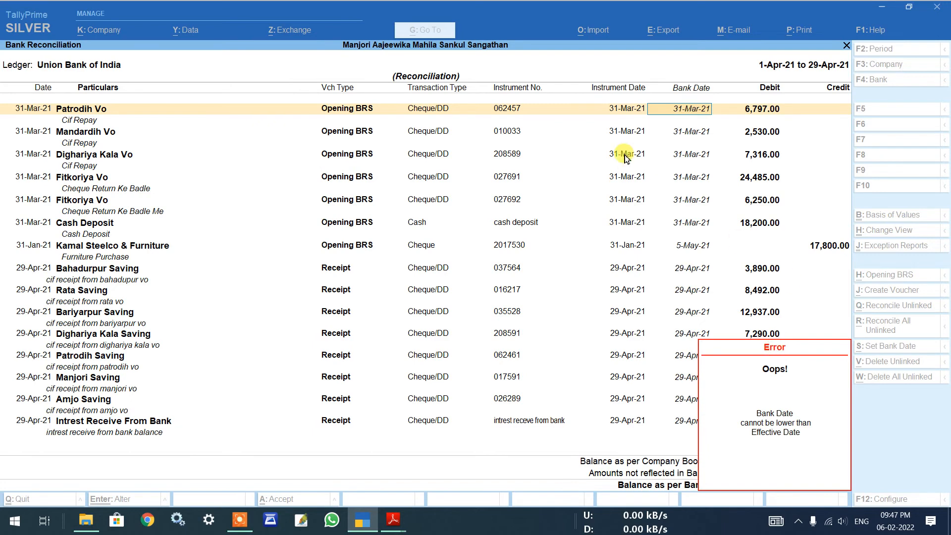
{"action": "left_click", "coordinate": [683, 115]}
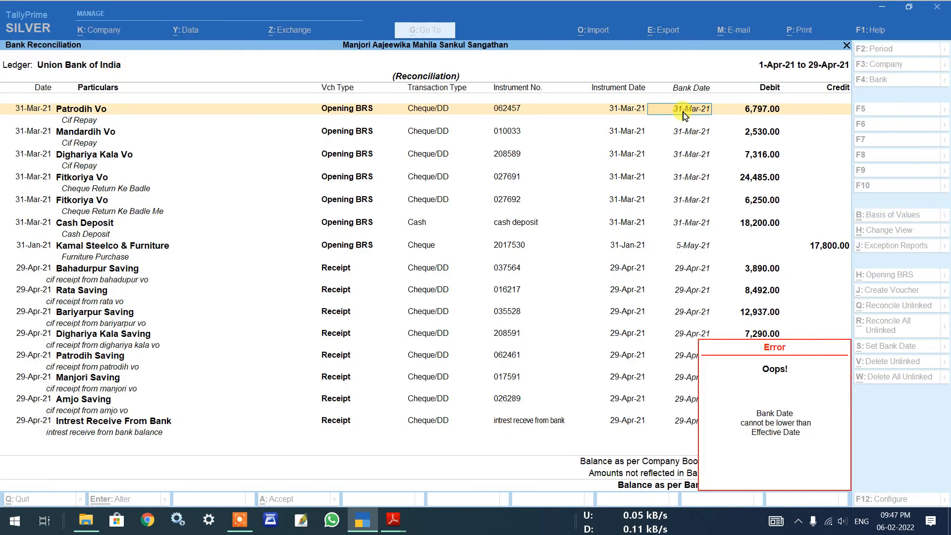
{"action": "left_click", "coordinate": [683, 291]}
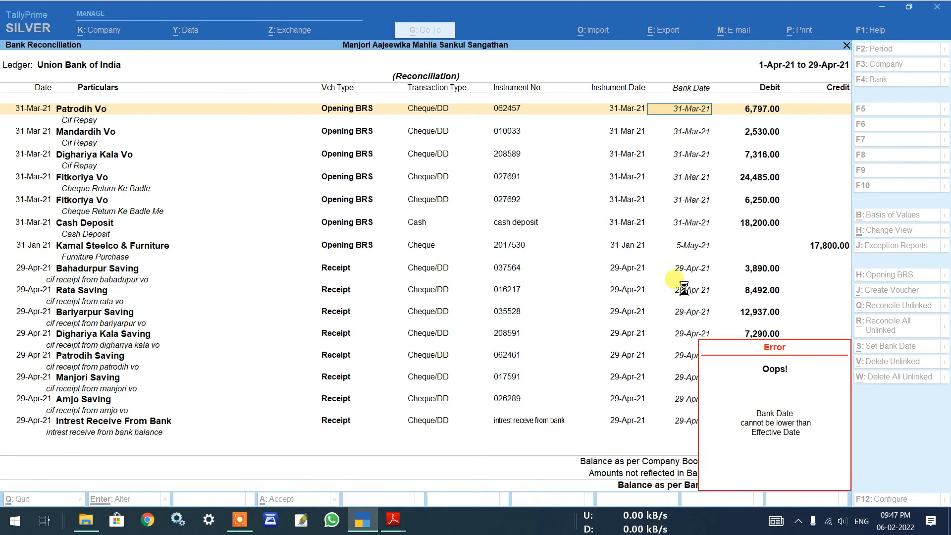
Go through all the reconciliation configuration options again, keeping their current settings
{"action": "key", "text": "F12"}
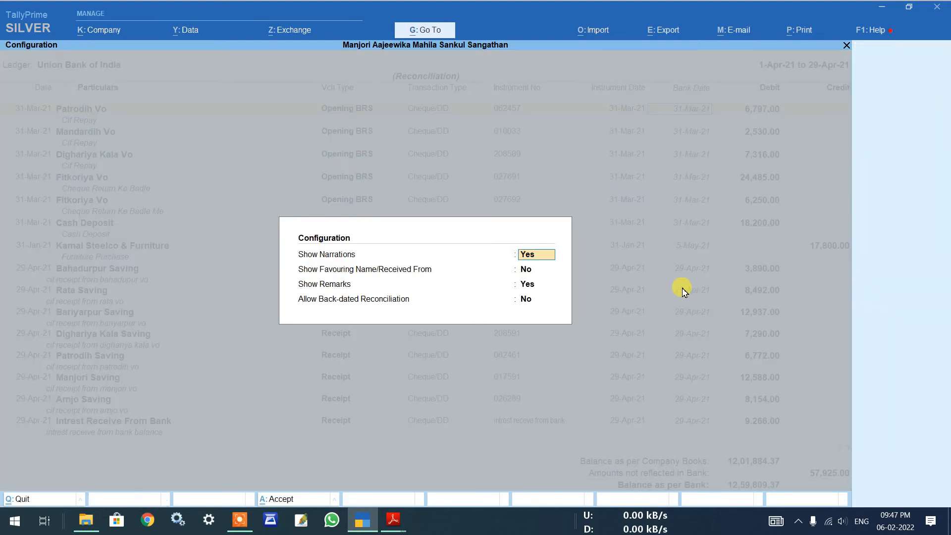
{"action": "key", "text": "Return"}
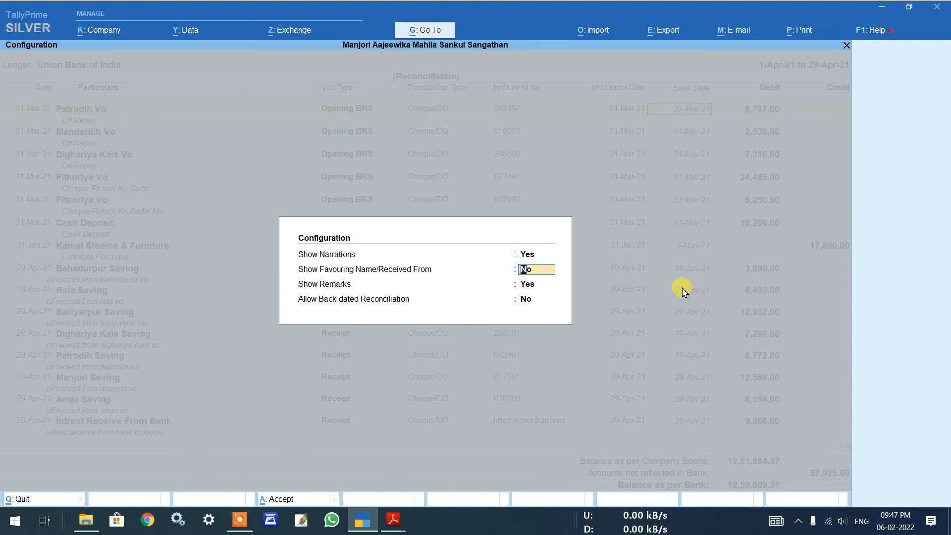
{"action": "key", "text": "Return"}
{"action": "key", "text": "Return"}
{"action": "key", "text": "Return"}
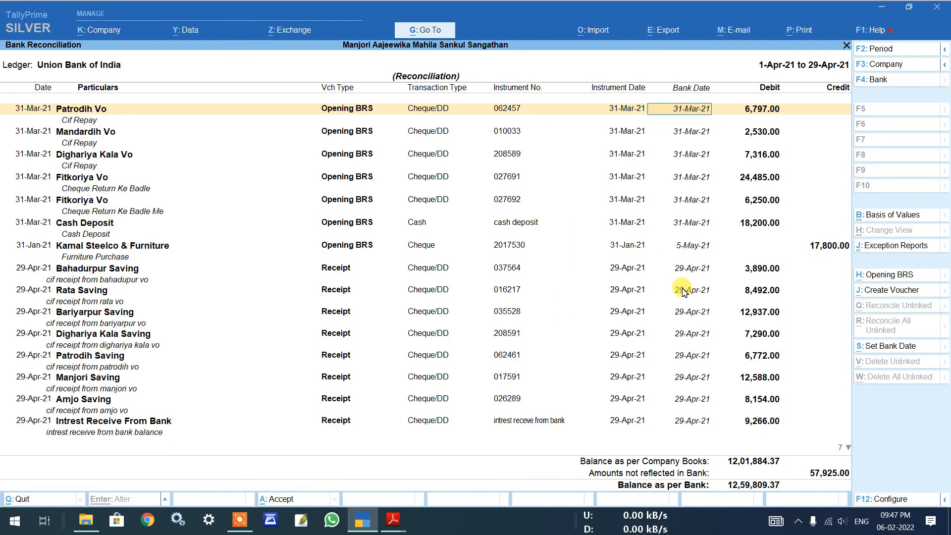
Turn off Show Narrations in the reconciliation configuration and keep the other options
{"action": "key", "text": "F12"}
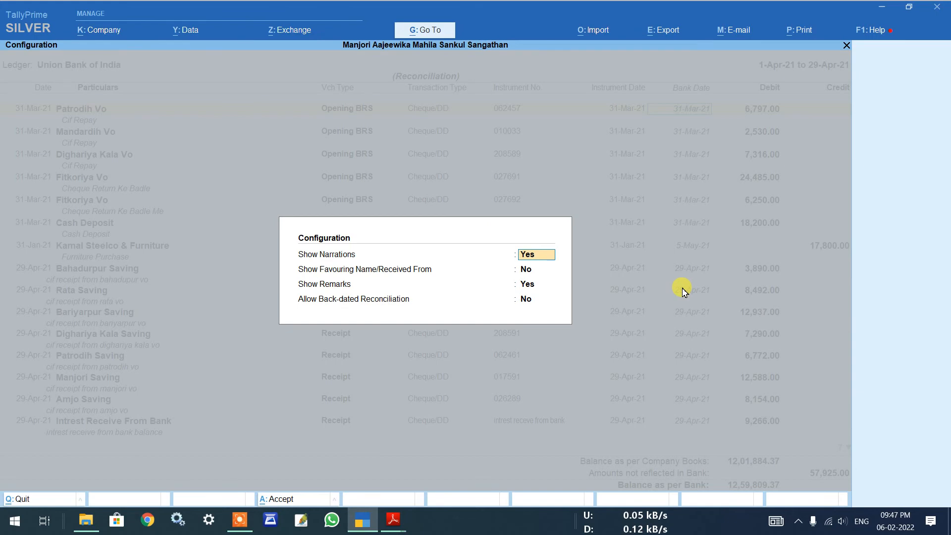
{"action": "key", "text": "space"}
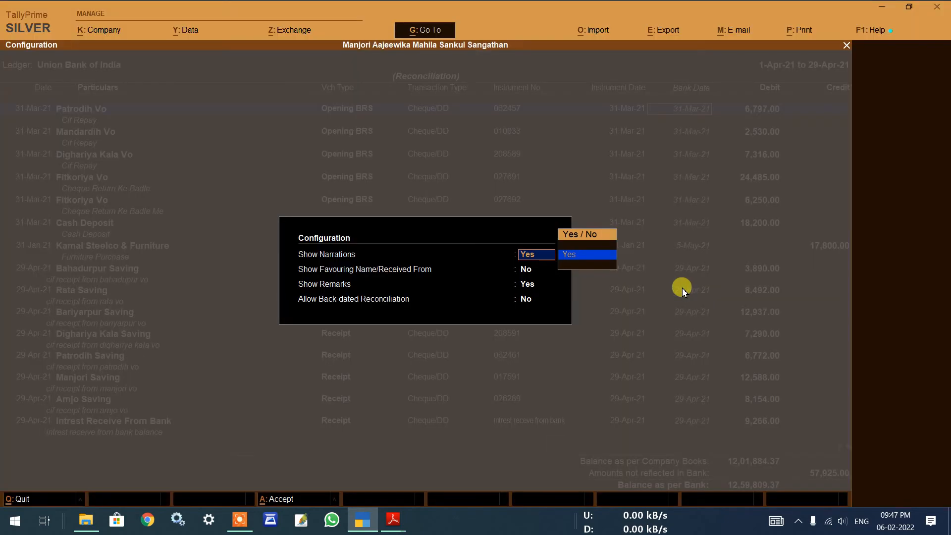
{"action": "key", "text": "space"}
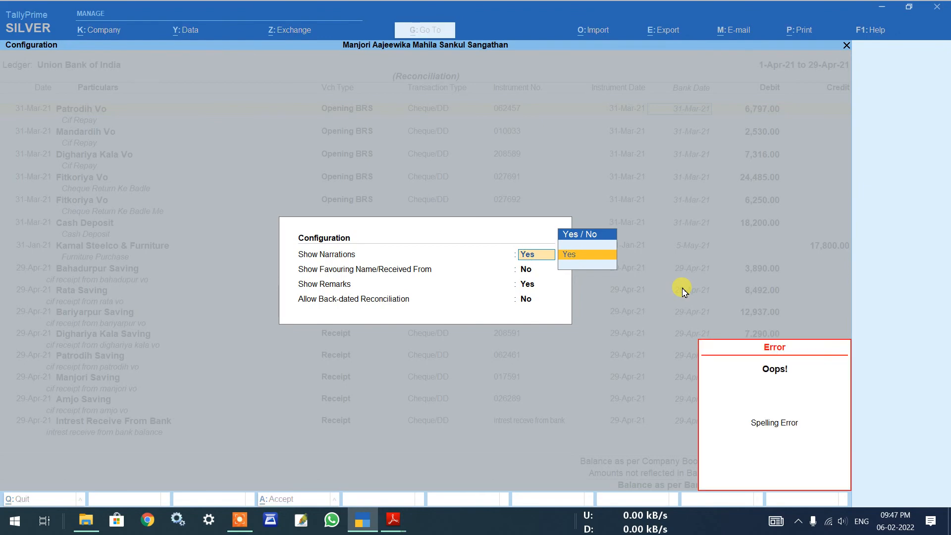
{"action": "key", "text": "BackSpace"}
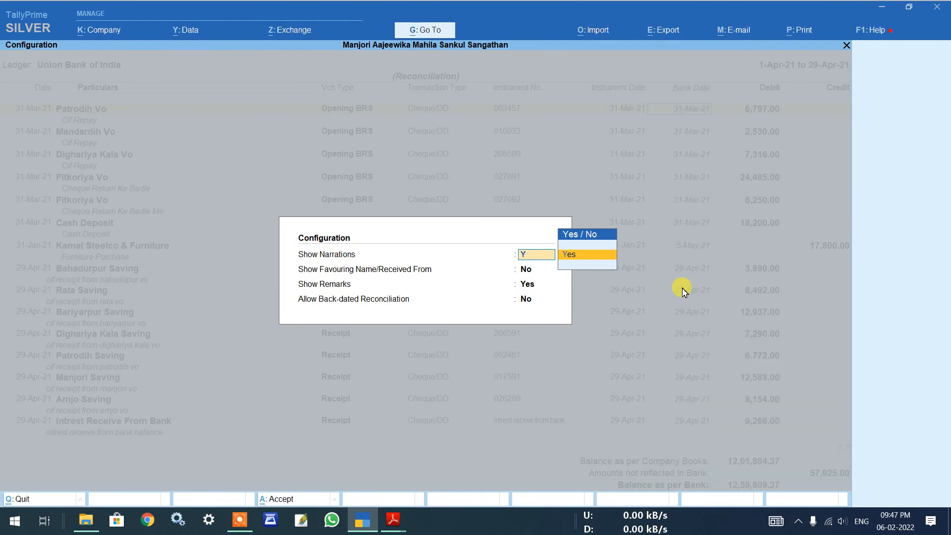
{"action": "key", "text": "BackSpace"}
{"action": "key", "text": "Return"}
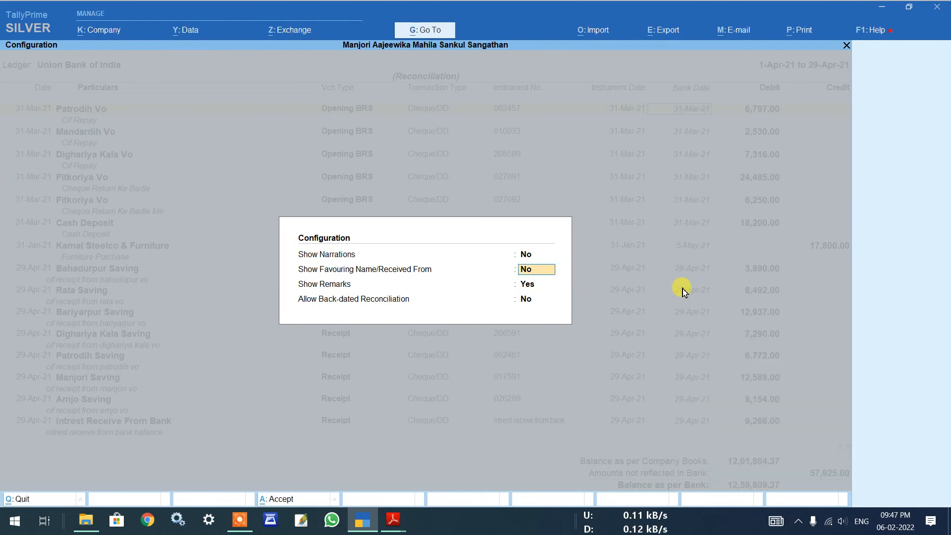
{"action": "key", "text": "Return"}
{"action": "key", "text": "Return"}
{"action": "key", "text": "Return"}
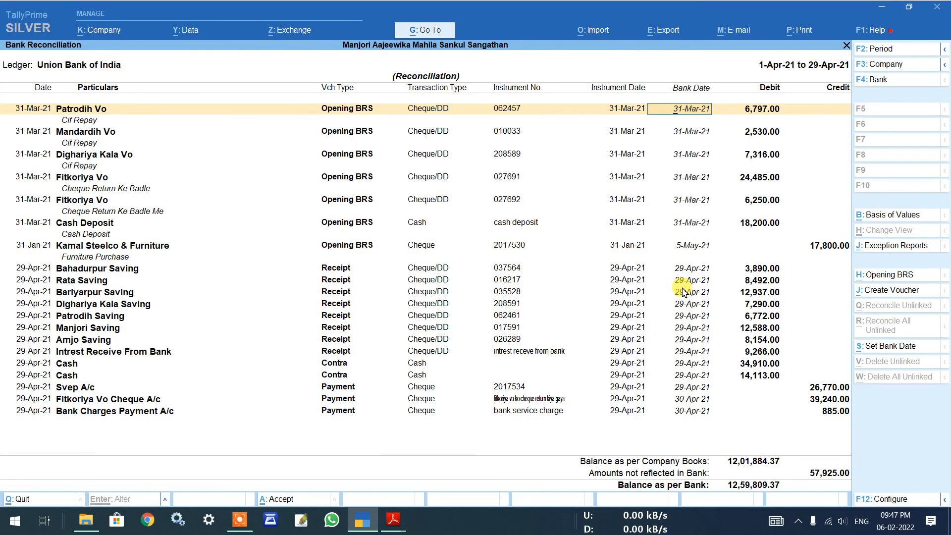
Set the bank dates of the Patrodih Vo and Mandardih Vo opening entries to 1-Apr-21
{"action": "key", "text": "Return"}
{"action": "key", "text": "Return"}
{"action": "key", "text": "Return"}
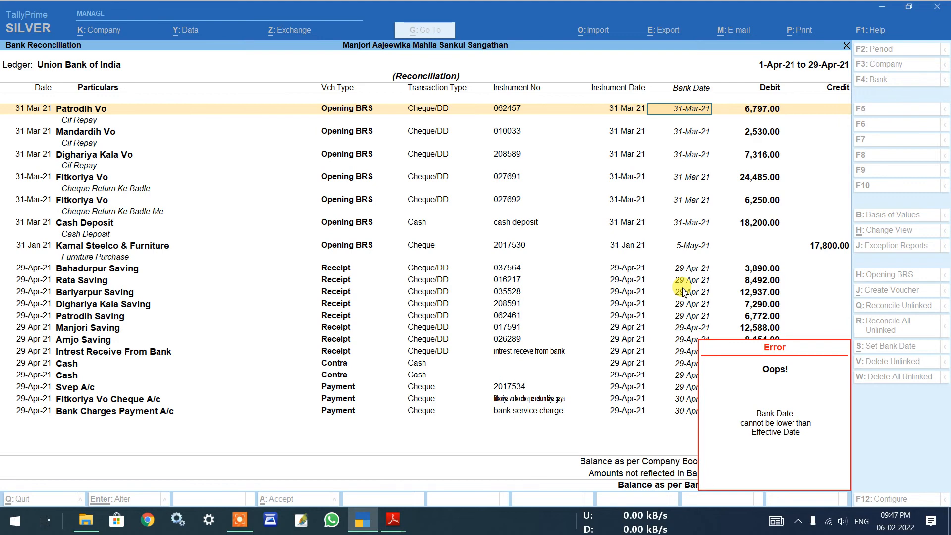
{"action": "type", "text": "1-"}
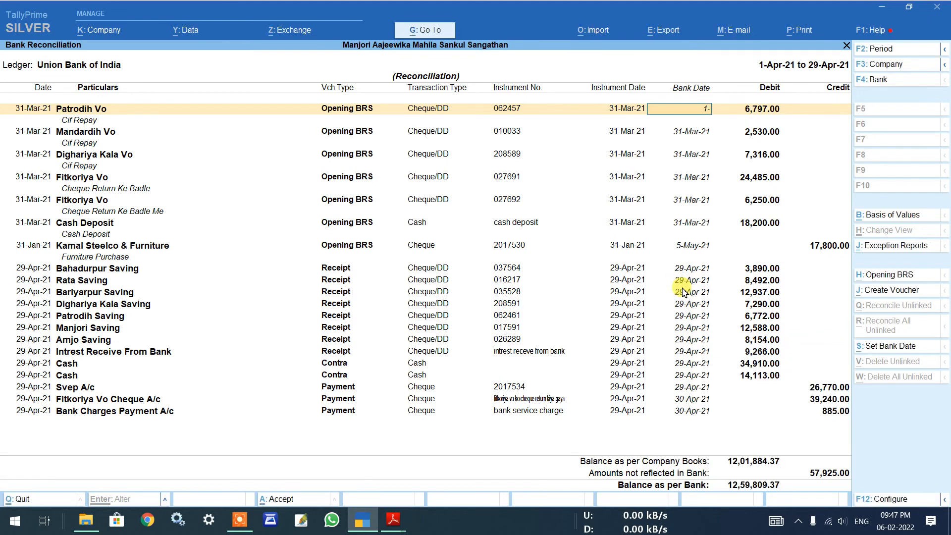
{"action": "key", "text": "Return"}
{"action": "key", "text": "Return"}
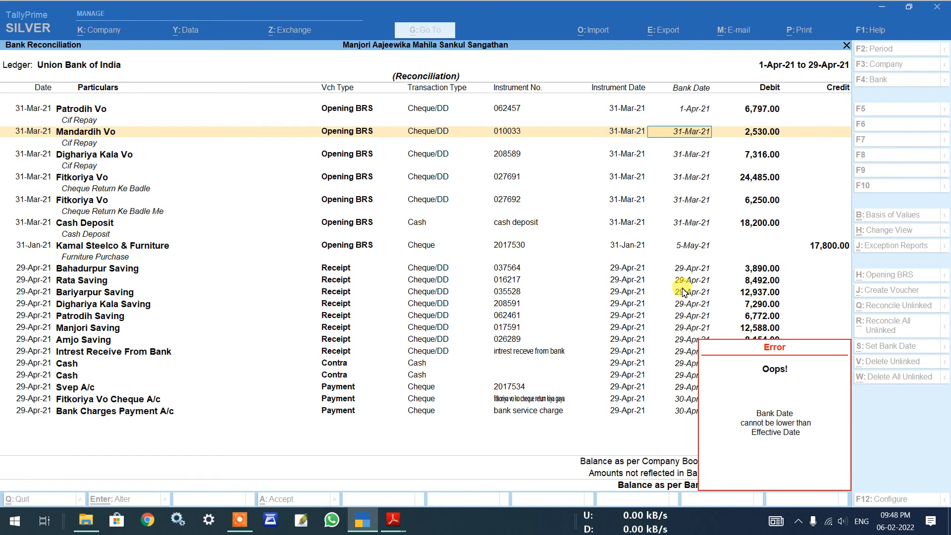
{"action": "type", "text": "1-4"}
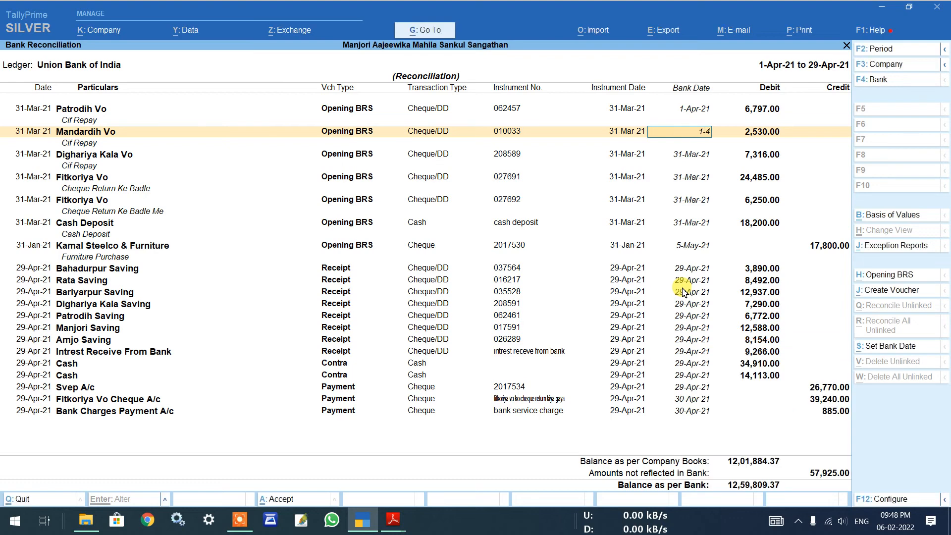
{"action": "key", "text": "Return"}
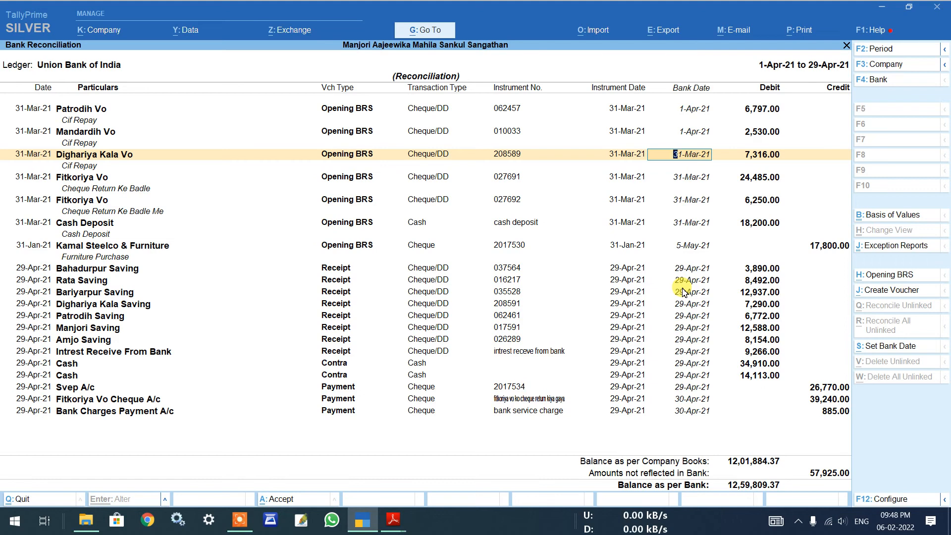
Set the Dighariya Kala Vo opening entry's bank date to 2-Apr-21 and both Fitkoriya Vo opening entries' bank dates to 1-Apr-21
{"action": "type", "text": "2-"}
{"action": "key", "text": "Return"}
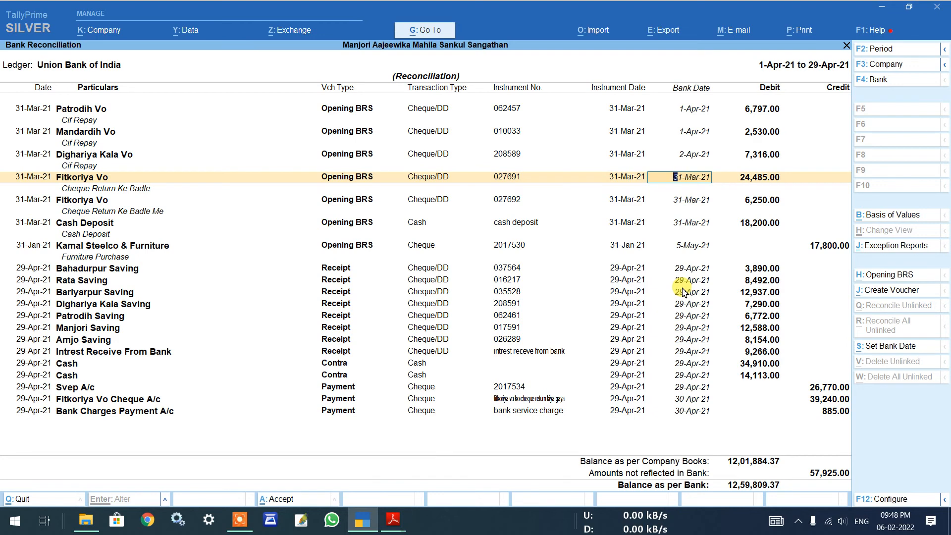
{"action": "type", "text": "1-4"}
{"action": "key", "text": "Return"}
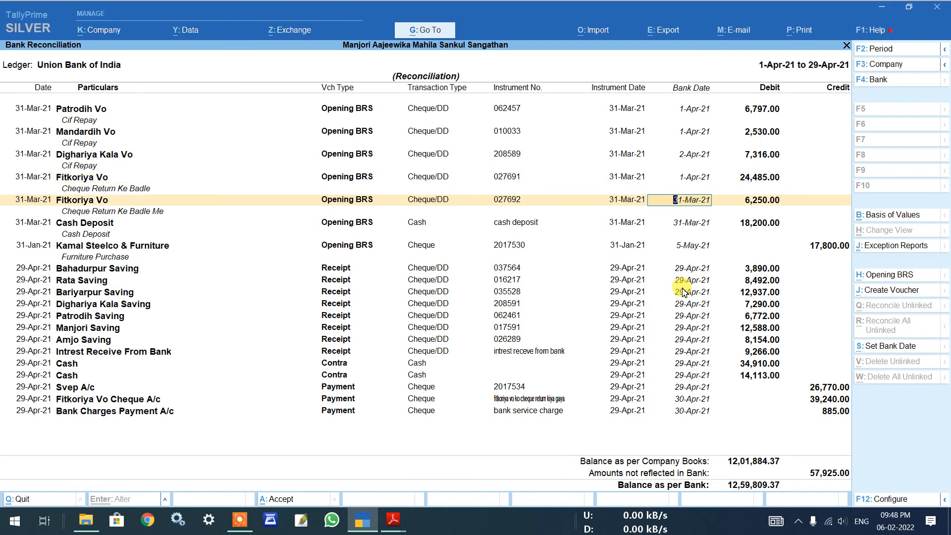
{"action": "type", "text": "1-4"}
{"action": "key", "text": "Return"}
Set the bank dates of the Cash Deposit and Kamal Steelco & Furniture opening entries to 1-Apr-21
{"action": "type", "text": "1-4"}
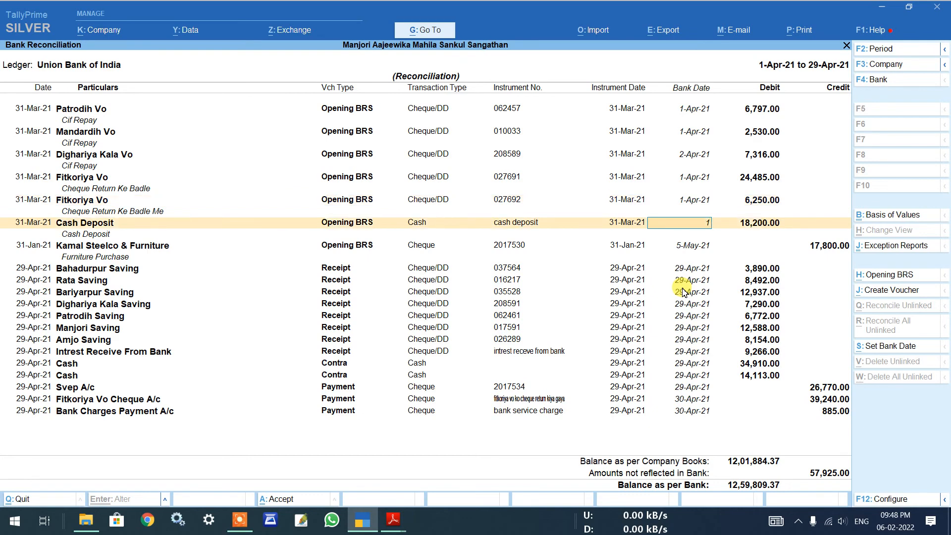
{"action": "key", "text": "Return"}
{"action": "type", "text": "1-4"}
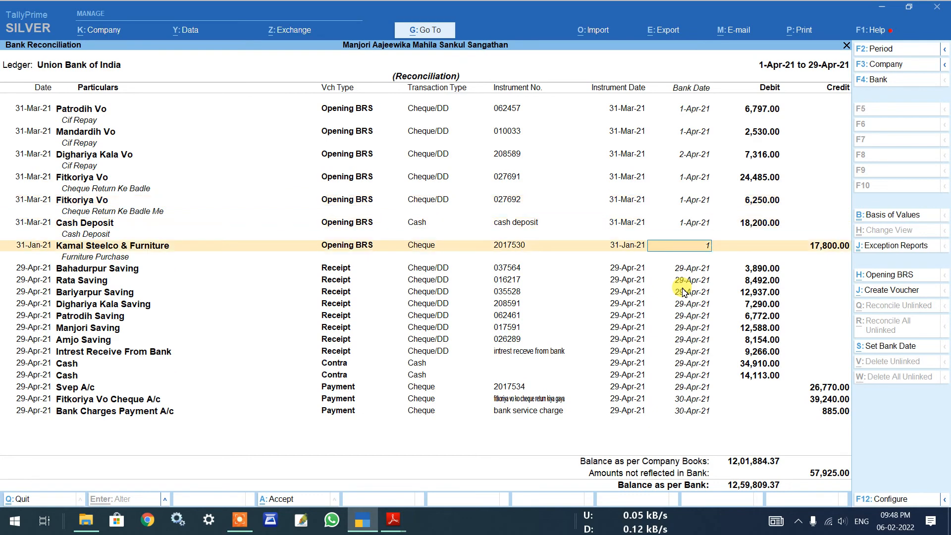
{"action": "key", "text": "Return"}
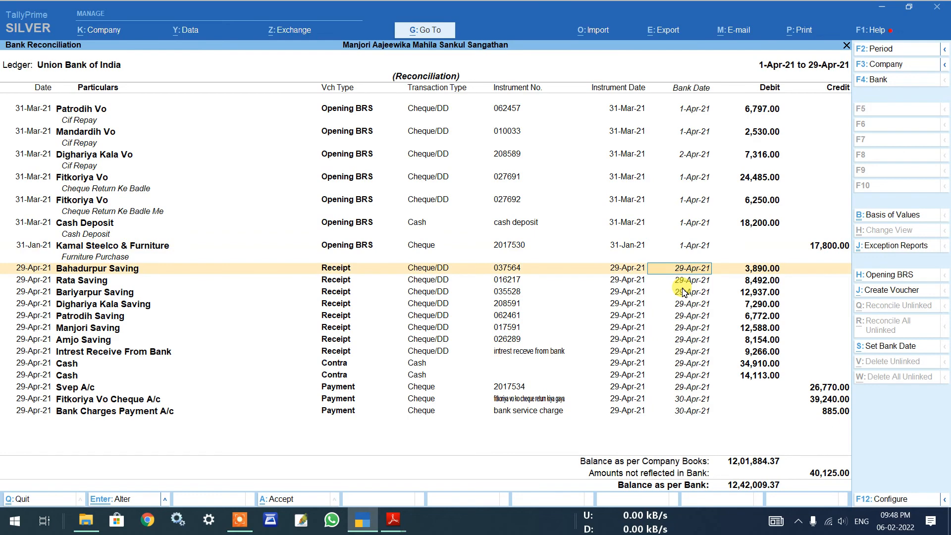
Confirm the existing bank dates from the Bahadurpur Saving receipt through the Bank Charges Payment A/c entry
{"action": "key", "text": "Return"}
{"action": "key", "text": "Return"}
{"action": "key", "text": "Return"}
{"action": "key", "text": "Return"}
{"action": "key", "text": "Return"}
{"action": "key", "text": "Return"}
{"action": "key", "text": "Return"}
{"action": "key", "text": "Return"}
{"action": "key", "text": "Return"}
{"action": "key", "text": "Return"}
{"action": "key", "text": "Return"}
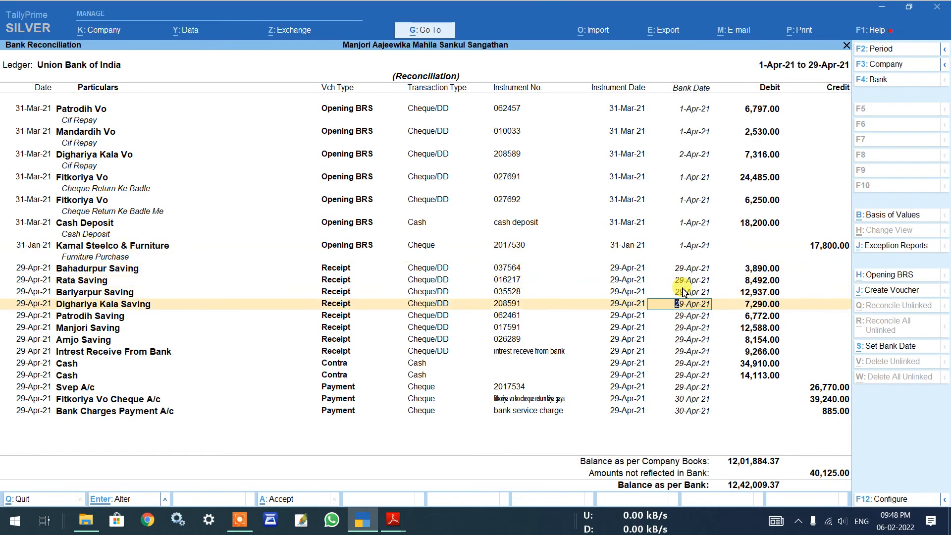
{"action": "key", "text": "Return"}
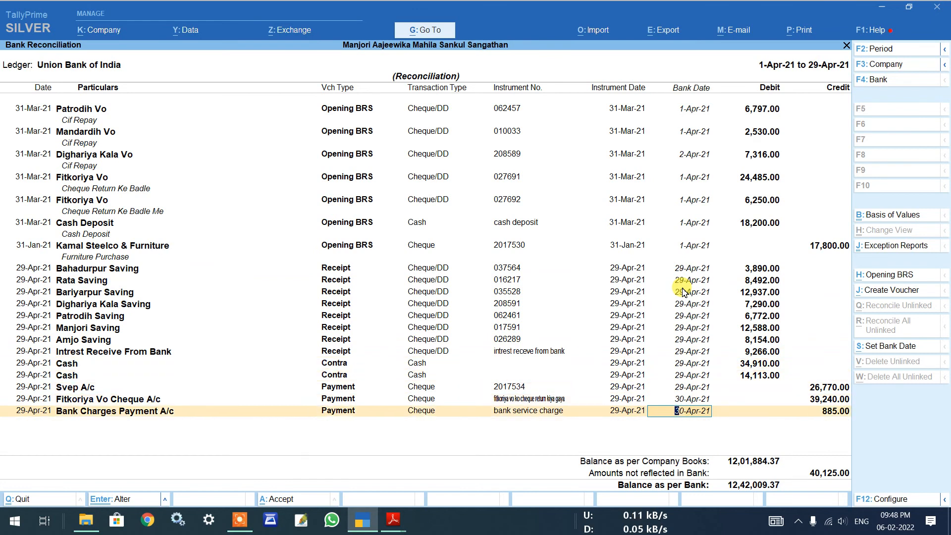
{"action": "key", "text": "Return"}
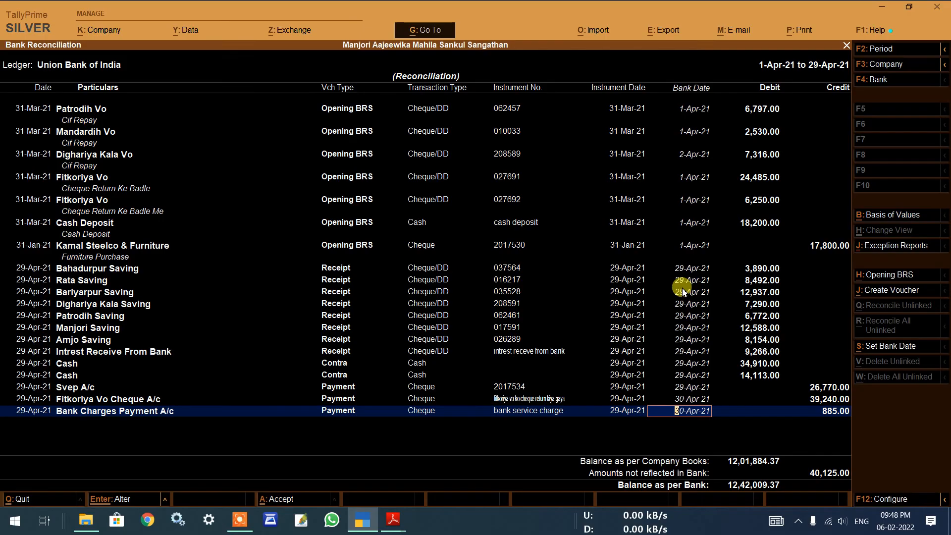
Accept the bank reconciliation and confirm the 30-Apr-21 bank dates of the Fitkoriya Vo Cheque A/c and Bank Charges Payment A/c entries
{"action": "key", "text": "Return"}
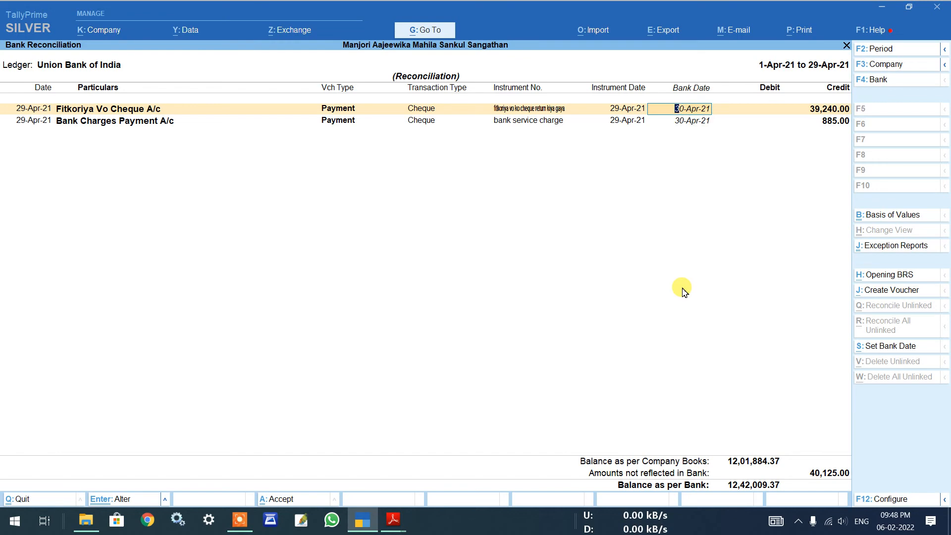
{"action": "key", "text": "Return"}
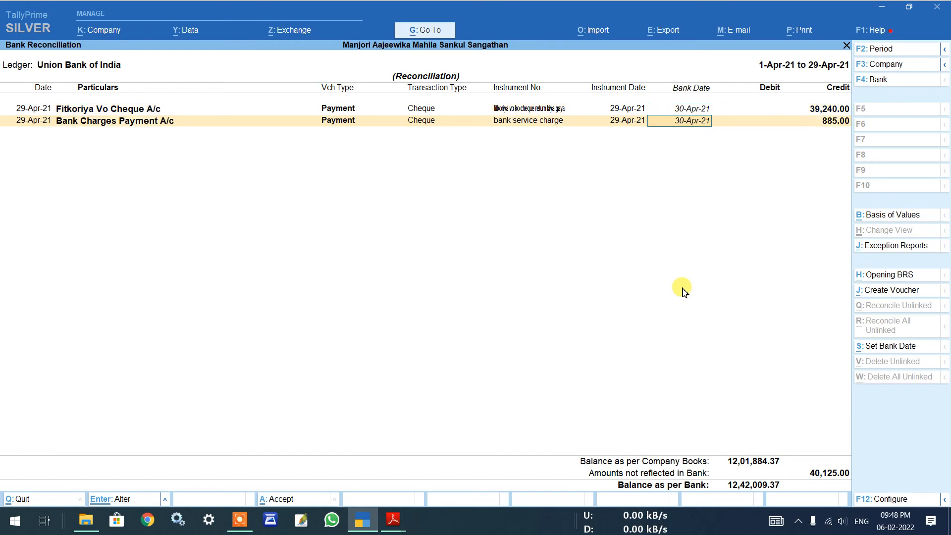
{"action": "key", "text": "Return"}
{"action": "key", "text": "Return"}
{"action": "key", "text": "Return"}
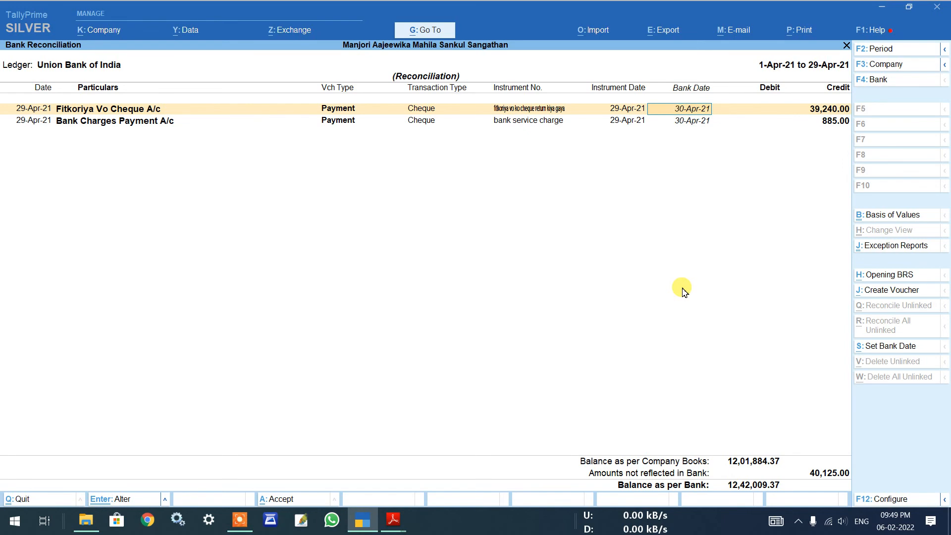
{"action": "key", "text": "Return"}
{"action": "key", "text": "Return"}
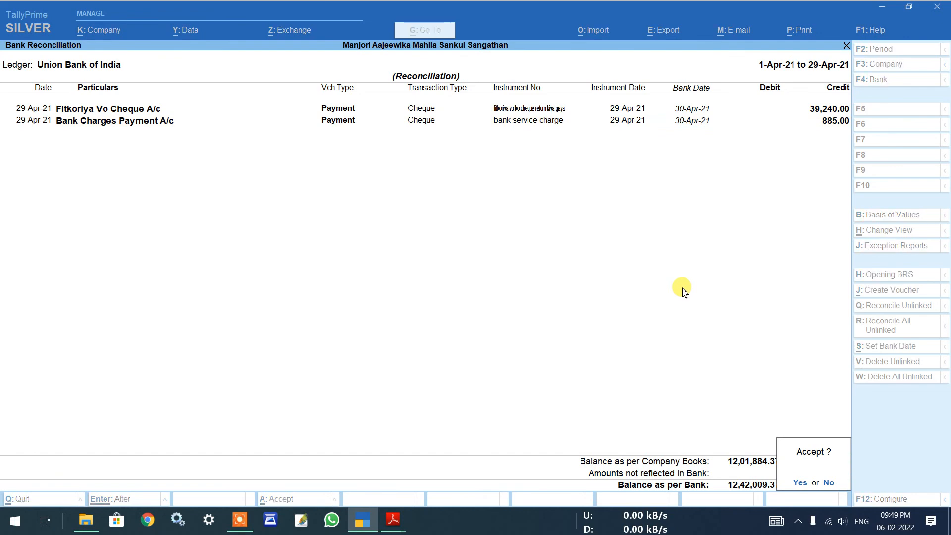
{"action": "key", "text": "Return"}
{"action": "key", "text": "Return"}
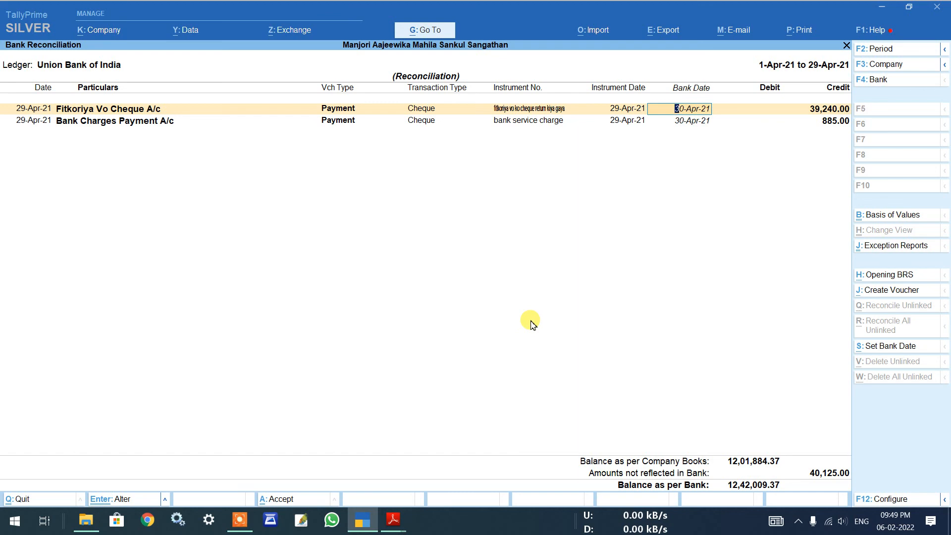
Close the Union Bank of India reconciliation and return to the Gateway of Tally
{"action": "key", "text": "Escape"}
{"action": "key", "text": "Escape"}
{"action": "key", "text": "y"}
{"action": "key", "text": "Escape"}
{"action": "key", "text": "Escape"}
{"action": "key", "text": "Escape"}
{"action": "key", "text": "Escape"}
{"action": "key", "text": "Escape"}
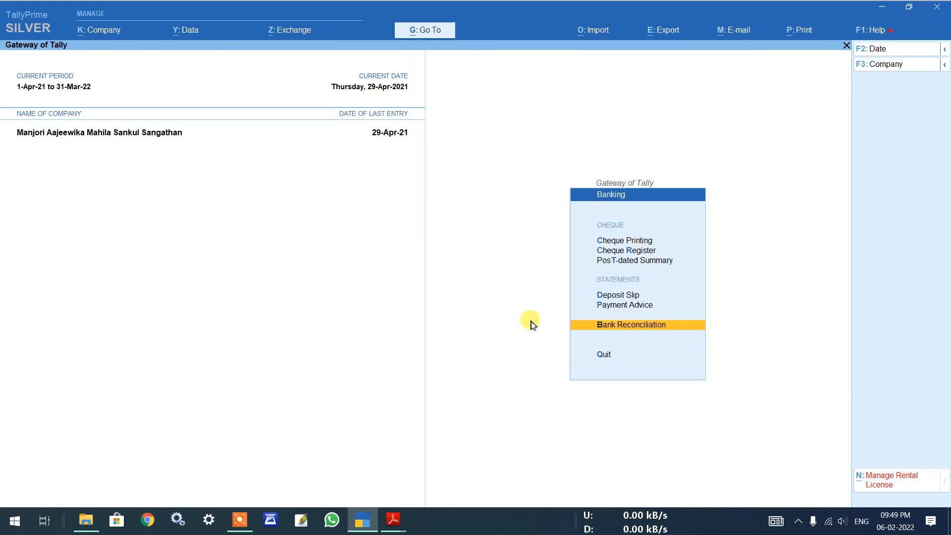
{"action": "key", "text": "d"}
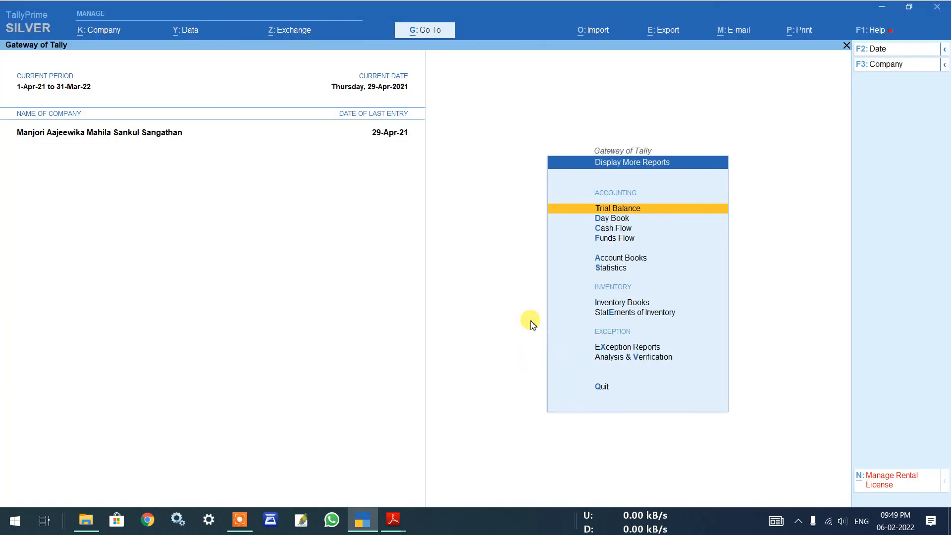
{"action": "key", "text": "Down"}
{"action": "key", "text": "Down"}
{"action": "key", "text": "Down"}
{"action": "key", "text": "Down"}
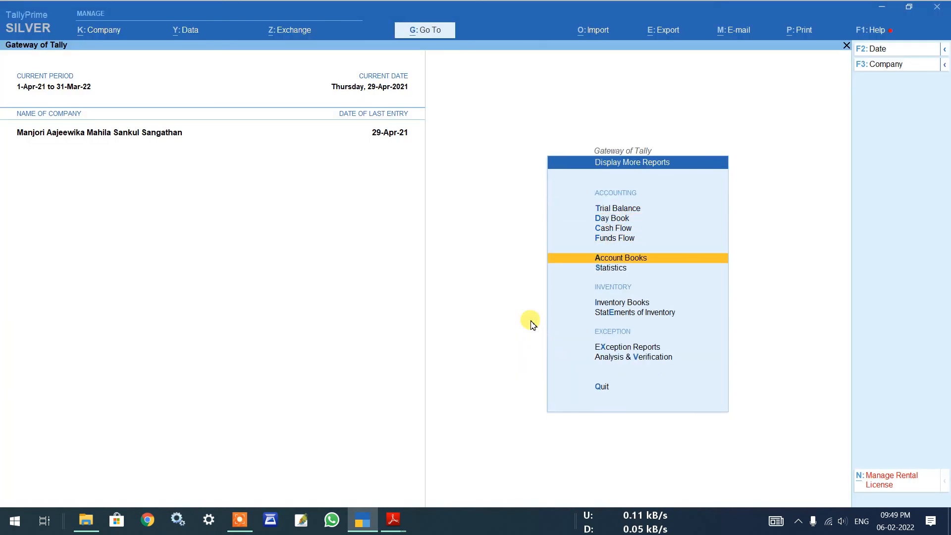
Open the Receipts and Payments report from the final accounts reports and show it in detailed format
{"action": "left_click", "coordinate": [427, 29]}
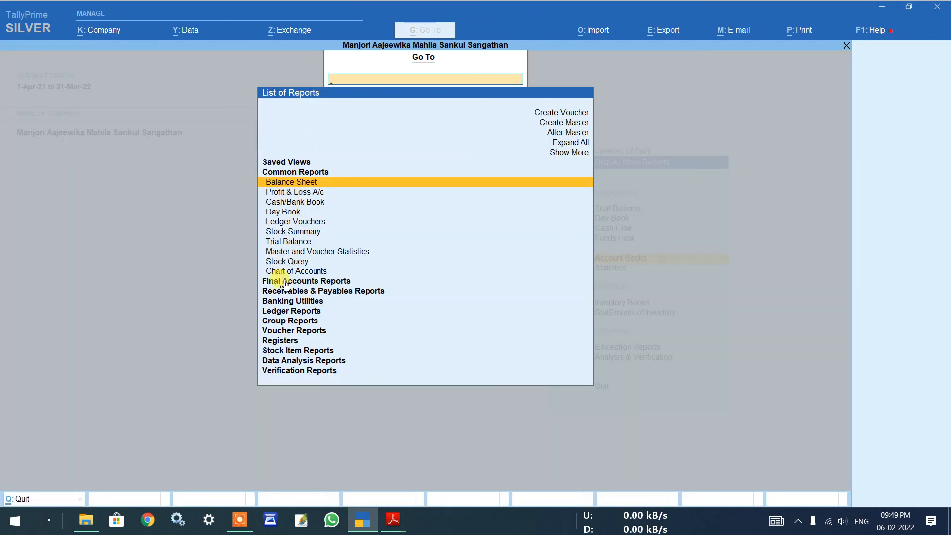
{"action": "left_click", "coordinate": [322, 283]}
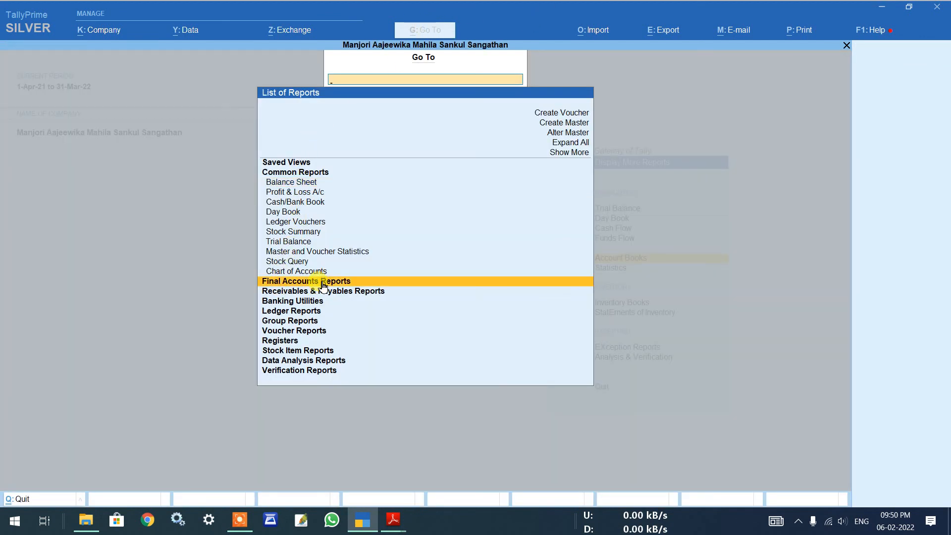
{"action": "left_click", "coordinate": [322, 285]}
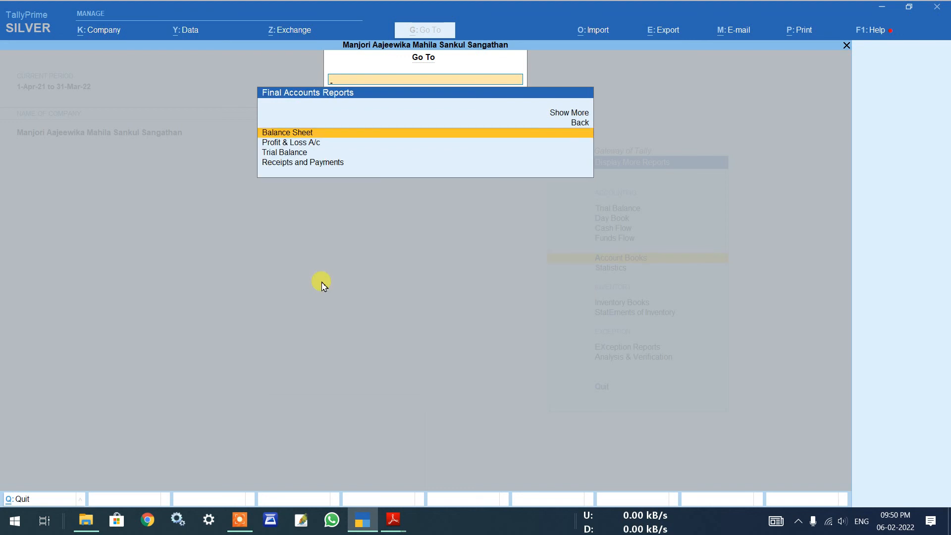
{"action": "key", "text": "Down"}
{"action": "key", "text": "Down"}
{"action": "key", "text": "Down"}
{"action": "key", "text": "Return"}
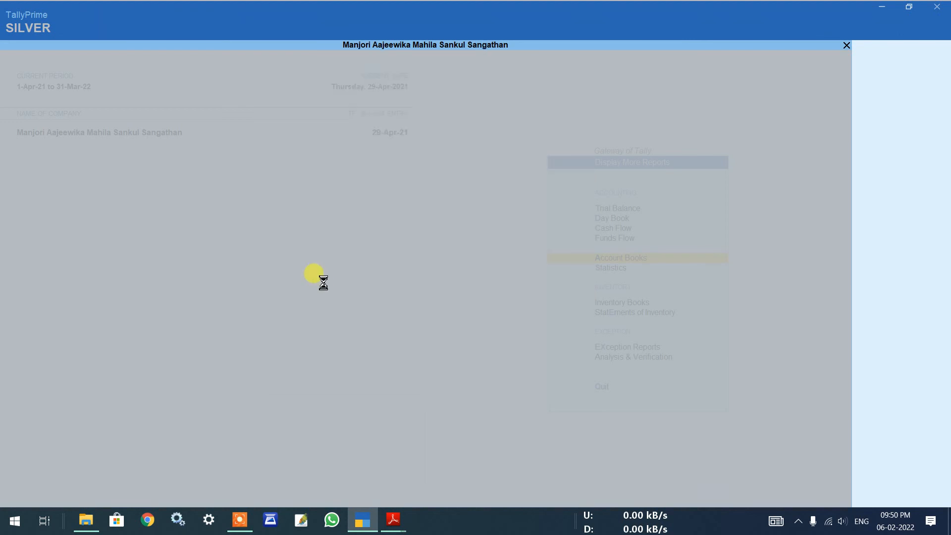
{"action": "key", "text": "alt"}
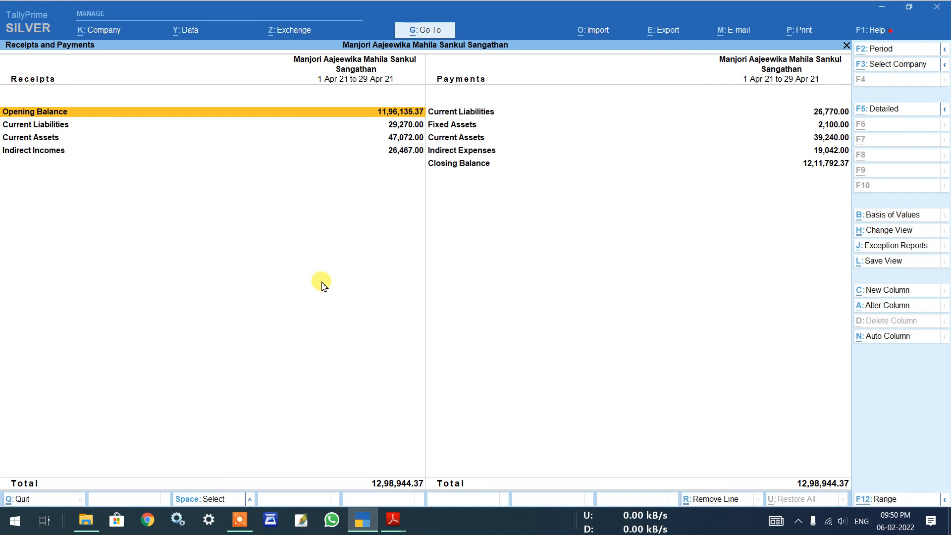
{"action": "key", "text": "alt+F5"}
Examine the payments side of the detailed report from Fixed Assets down to the Closing Balance
{"action": "key", "text": "Down"}
{"action": "key", "text": "Right"}
{"action": "key", "text": "Down"}
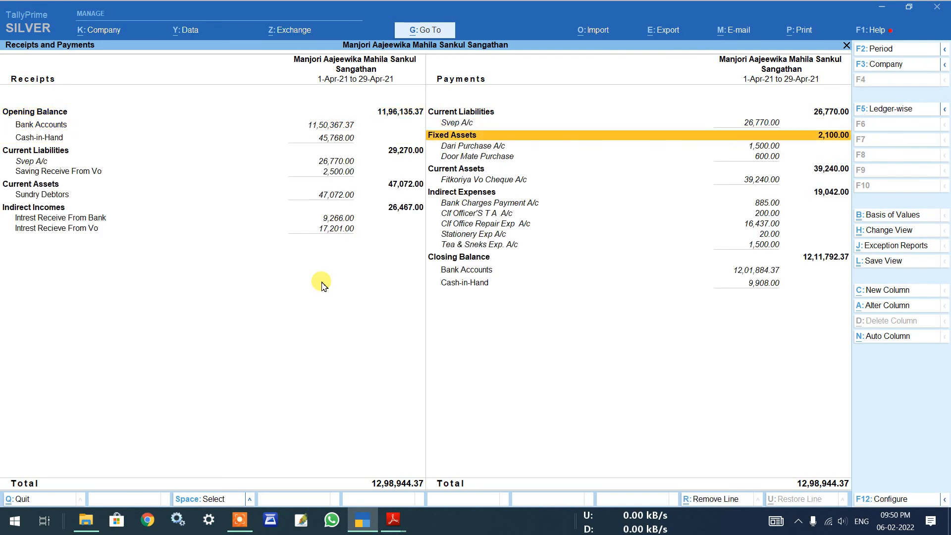
{"action": "key", "text": "Down"}
{"action": "key", "text": "Down"}
{"action": "key", "text": "Down"}
{"action": "key", "text": "Down"}
{"action": "key", "text": "Down"}
{"action": "key", "text": "Down"}
{"action": "key", "text": "Down"}
{"action": "key", "text": "Down"}
{"action": "key", "text": "Down"}
{"action": "key", "text": "Down"}
{"action": "key", "text": "Down"}
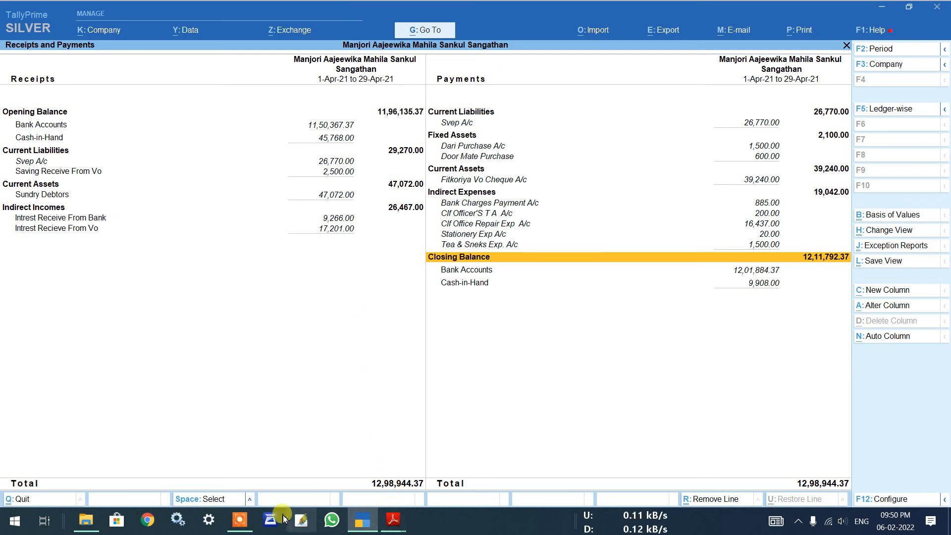
{"action": "left_click", "coordinate": [246, 518]}
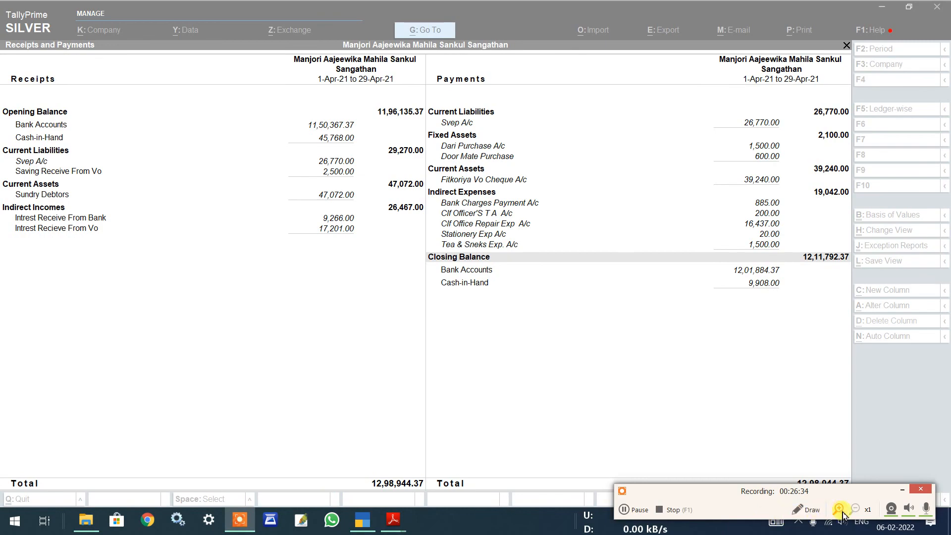